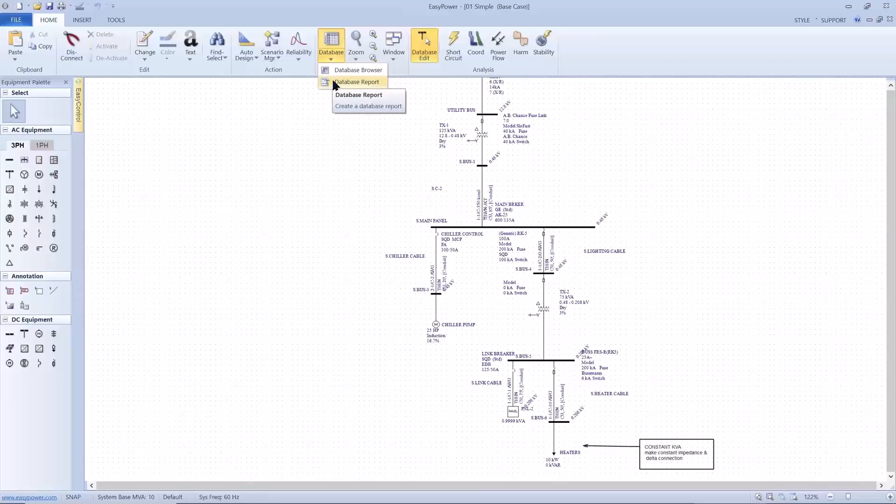
Review the Buses, LV Breakers and Motors tables in the Database Browser and close it
left_click(334, 72)
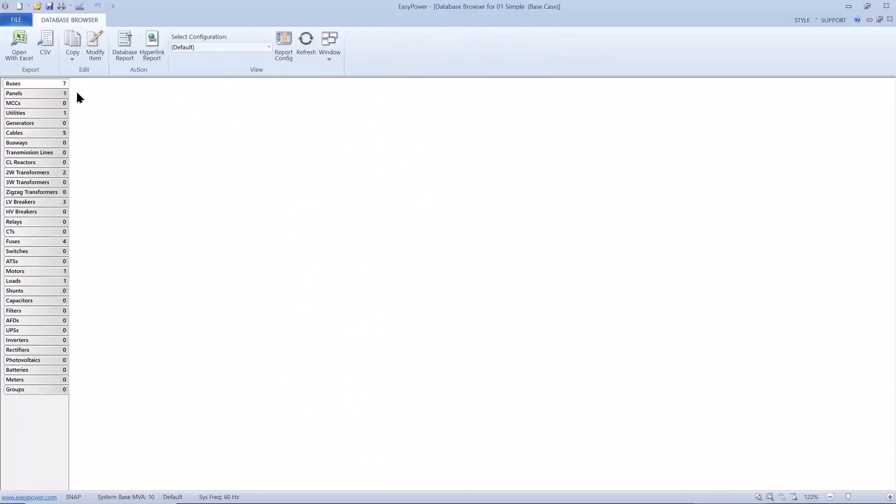
left_click(61, 83)
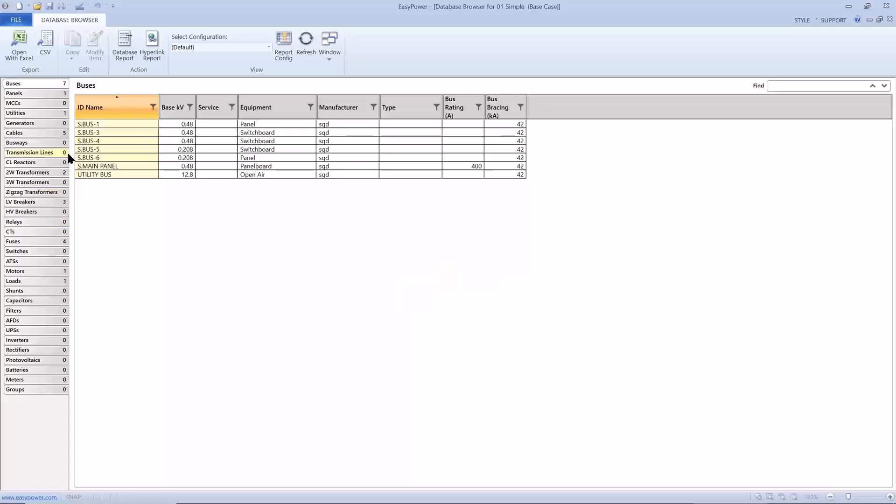
left_click(41, 202)
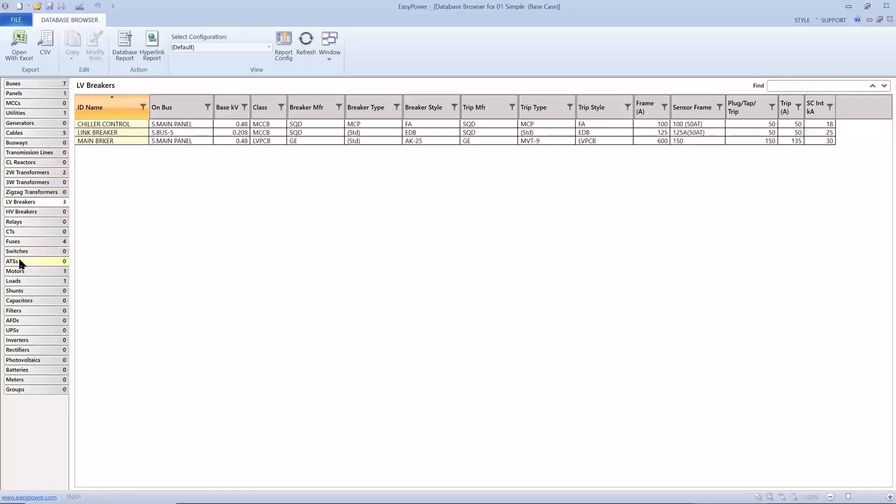
left_click(20, 269)
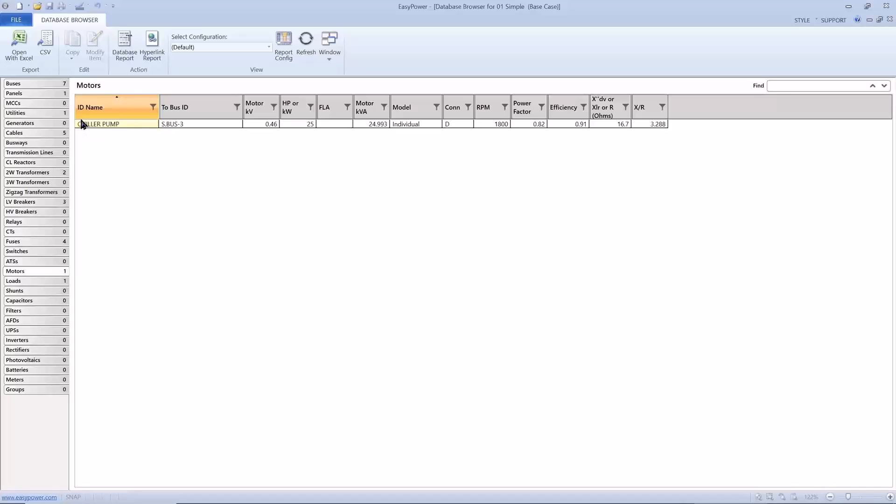
left_click(24, 23)
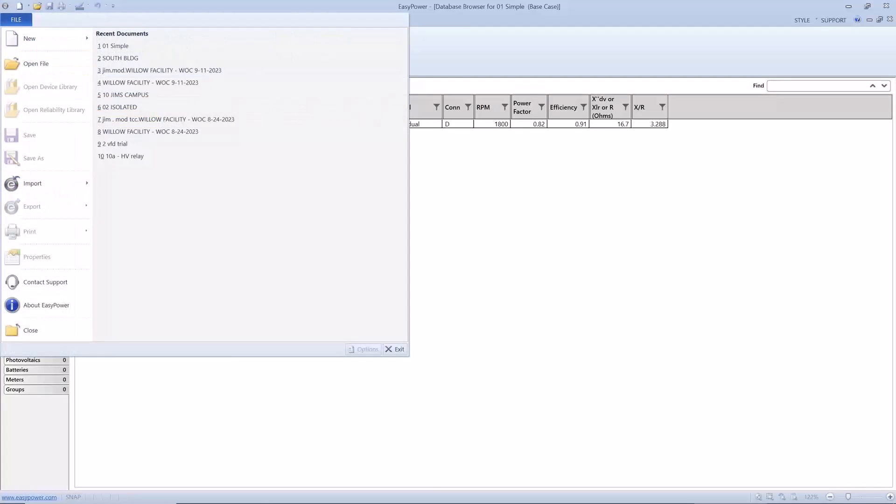
left_click(11, 330)
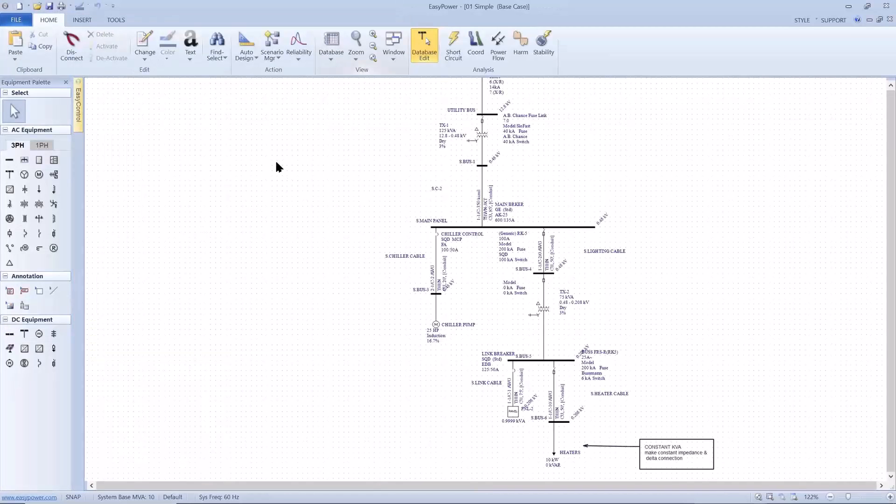
Enable the general option "Show MCC and Panel items in database report" in the program options
right_click(269, 159)
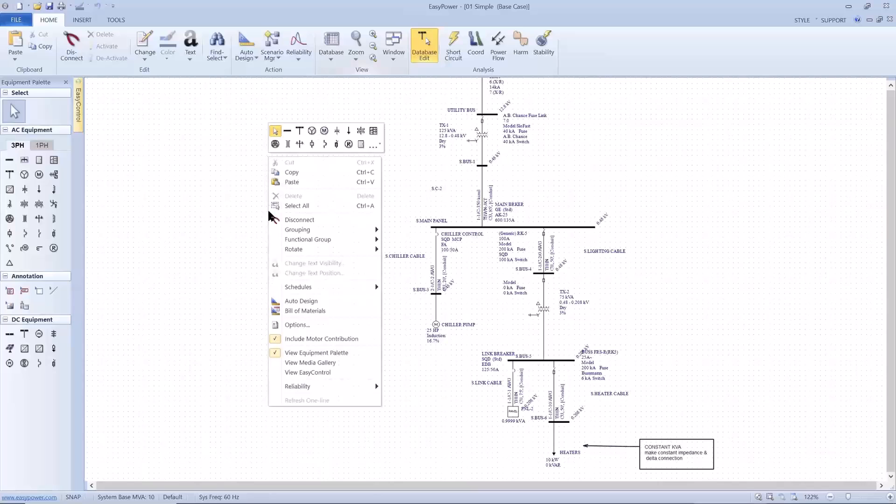
left_click(282, 326)
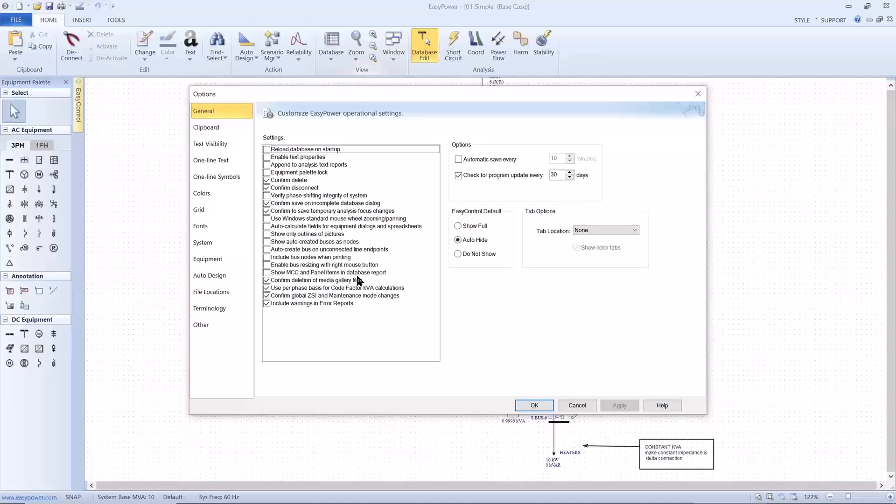
left_click(267, 272)
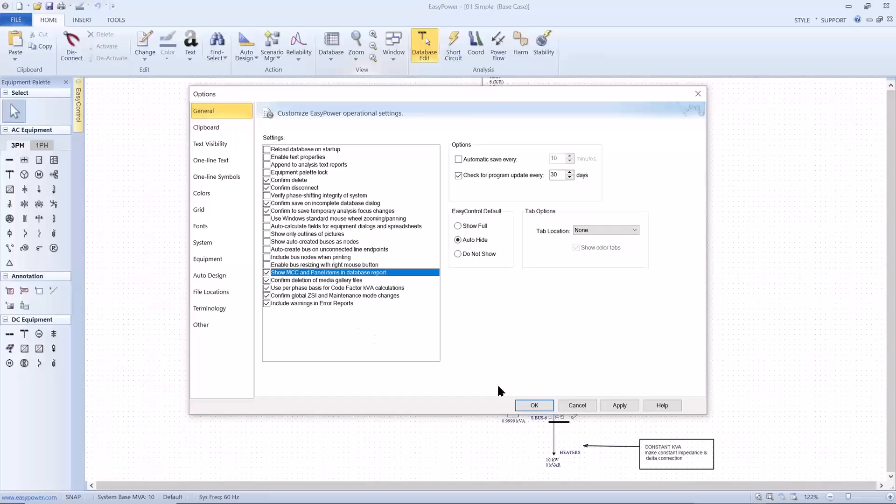
left_click(516, 401)
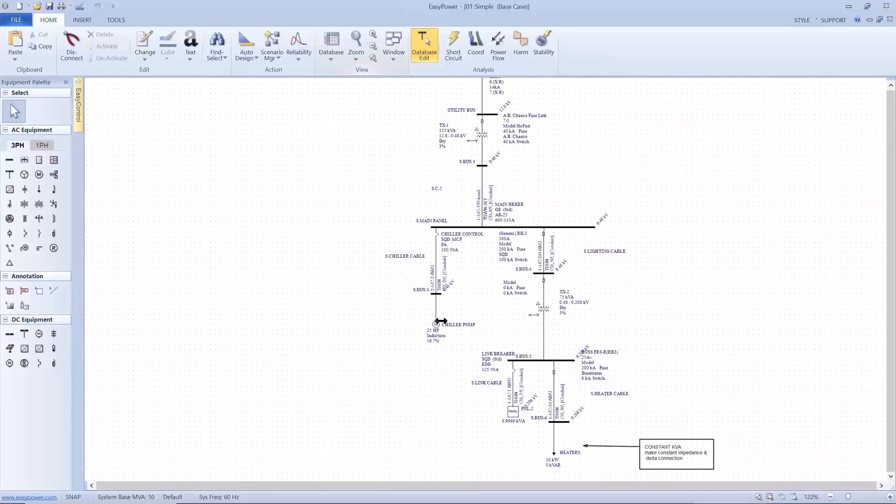
Reopen the Database Browser and review the LV Breakers, Cables and Loads tables for the panel items
left_click(333, 60)
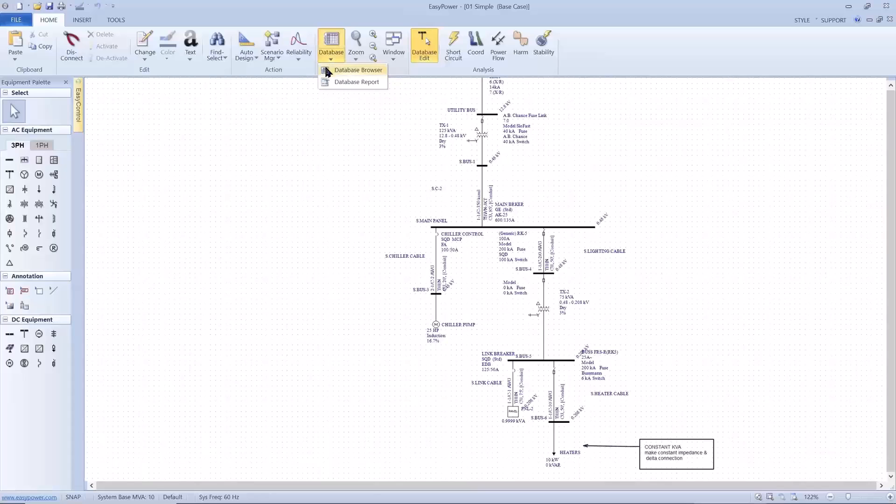
left_click(326, 70)
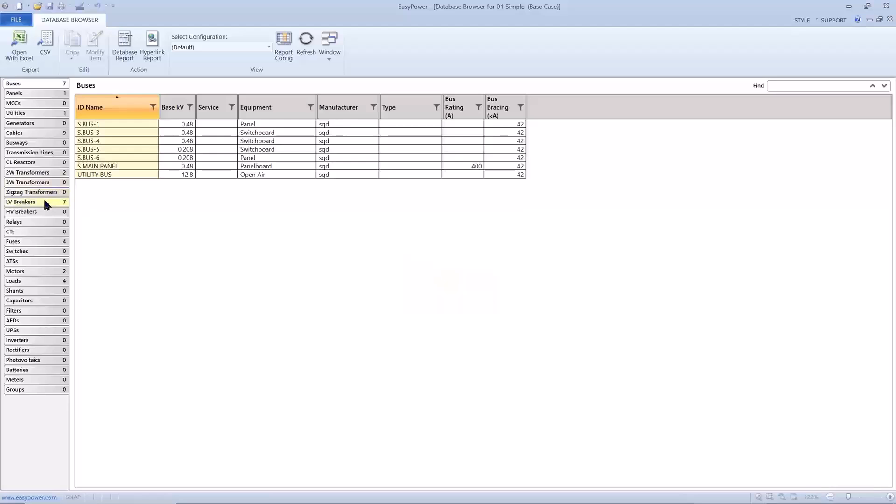
left_click(45, 202)
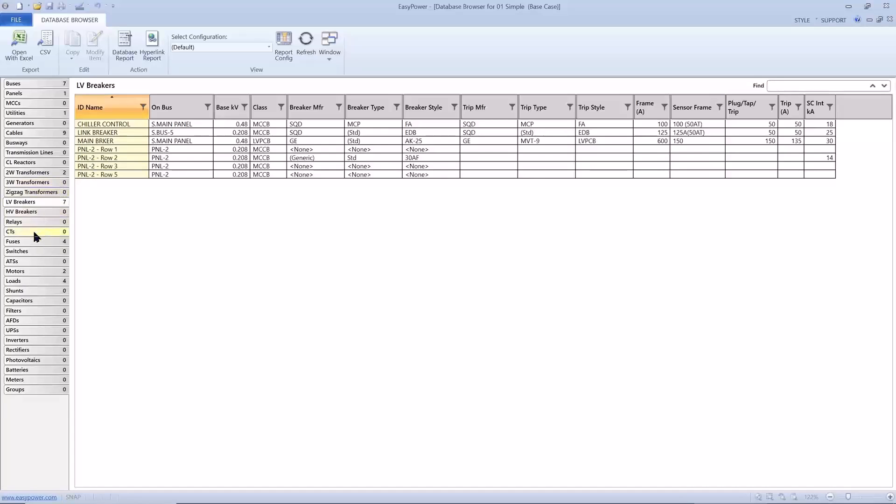
left_click(35, 133)
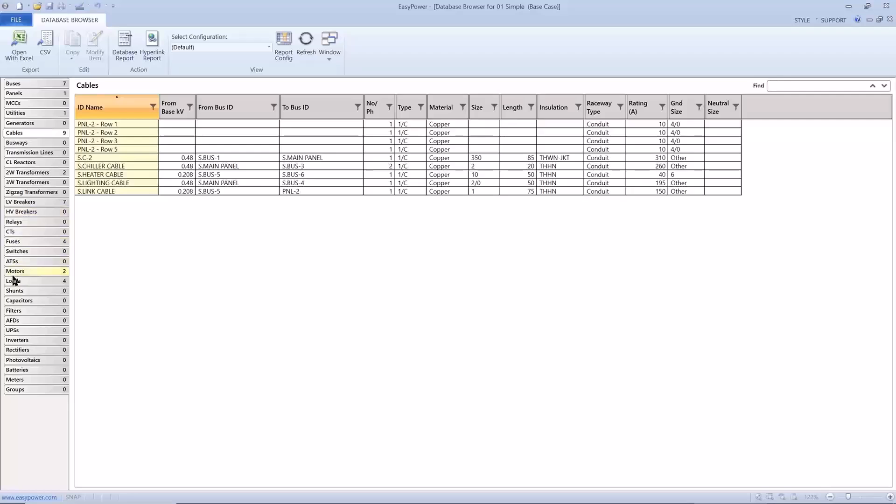
left_click(14, 281)
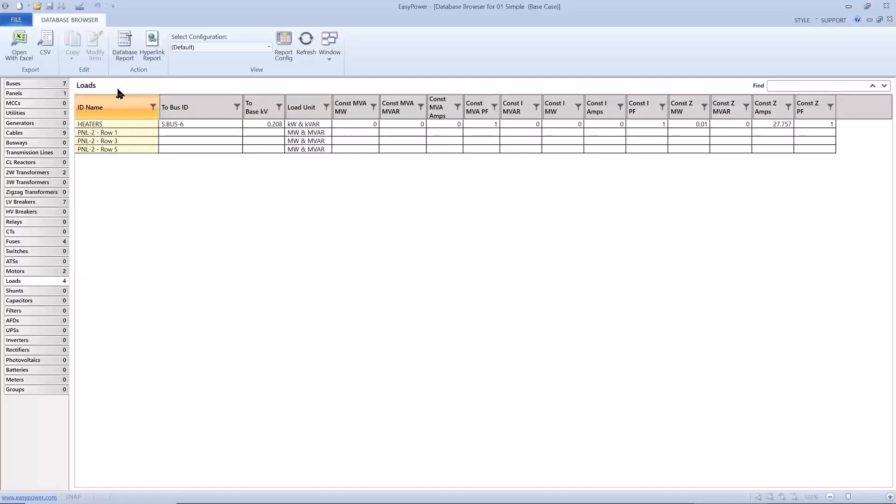
Show the Loads table with the (All Columns) configuration, and switch the configuration to Equipment Data Report (Legacy) - Copy (2)
left_click(264, 49)
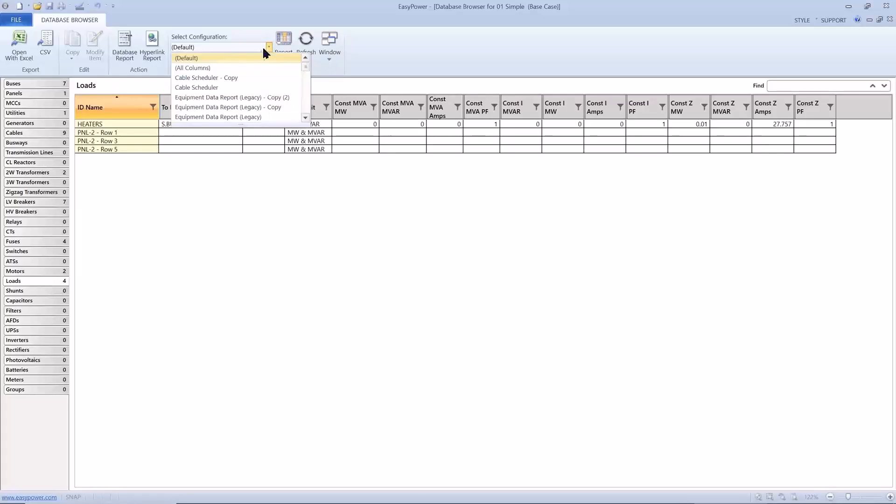
left_click(236, 64)
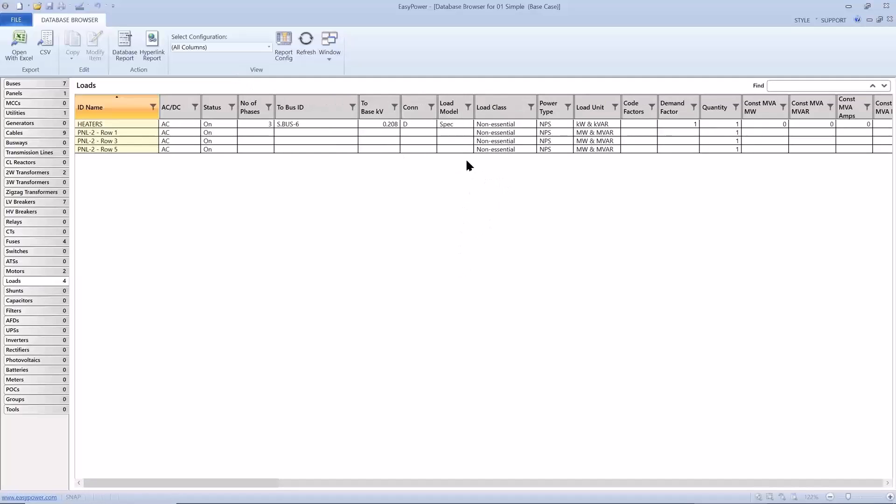
left_click(268, 47)
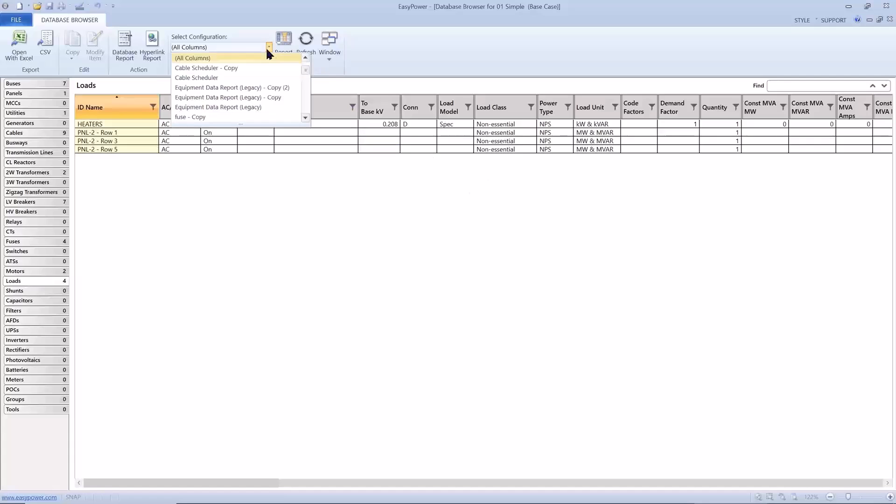
left_click(231, 88)
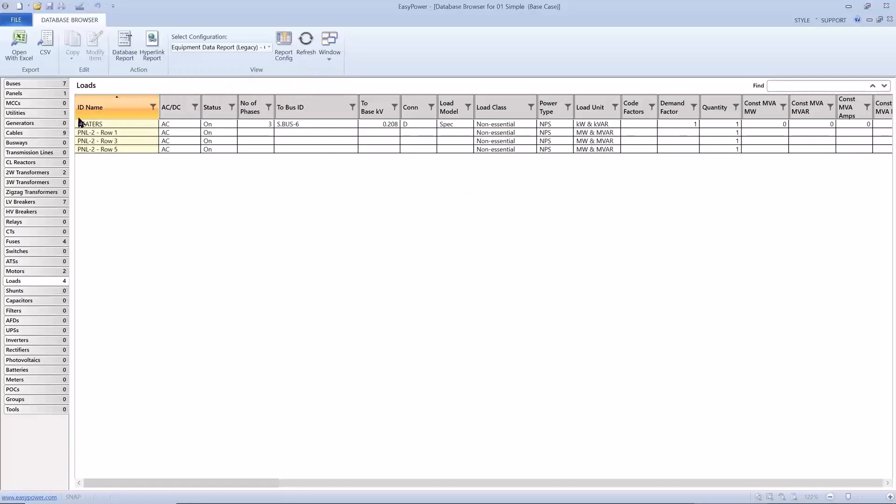
Review the 2W Transformers and LV Breakers tables in the selected report configuration and close the Database Browser
left_click(60, 123)
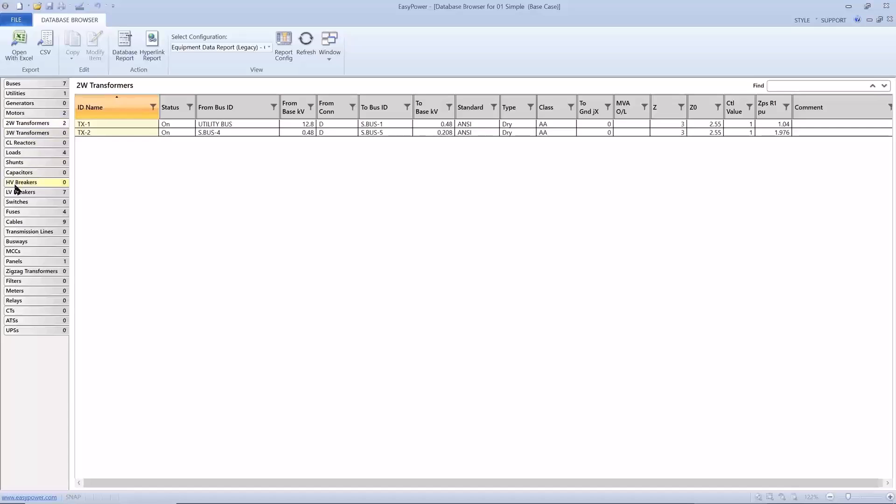
left_click(18, 193)
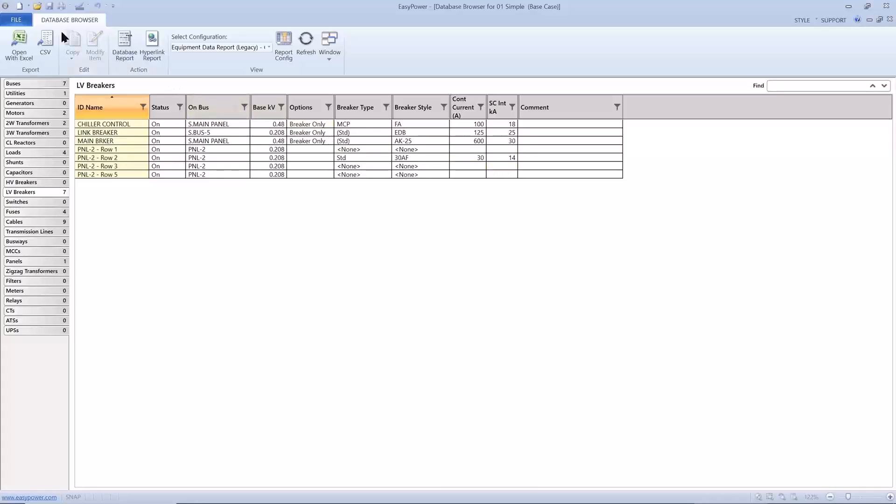
left_click(29, 25)
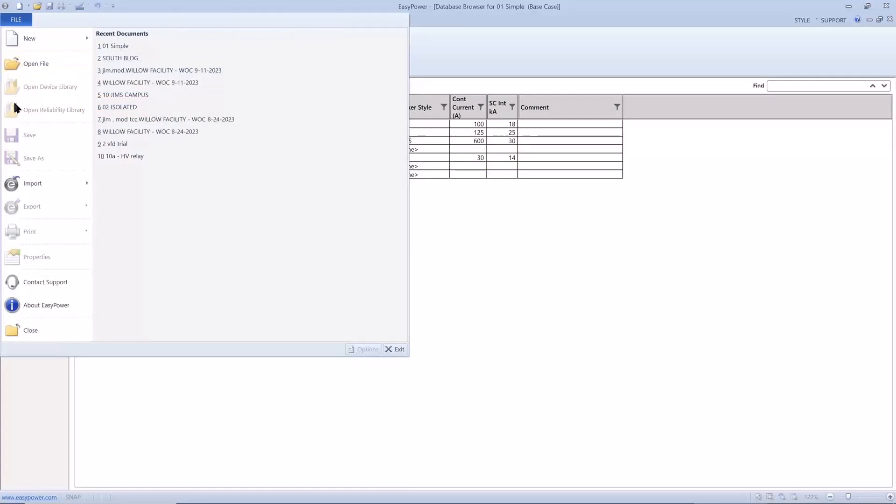
left_click(17, 332)
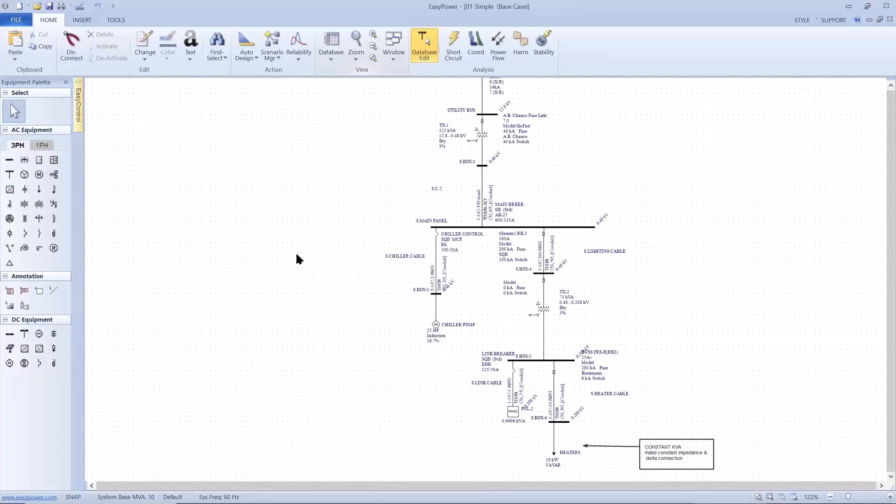
Open the data of transformer TX-1 on the one-line and expand its Collected Data section with the Media Gallery
left_click_drag(304, 257, 264, 296)
left_click_drag(304, 260, 194, 304)
left_click_drag(301, 239, 236, 236)
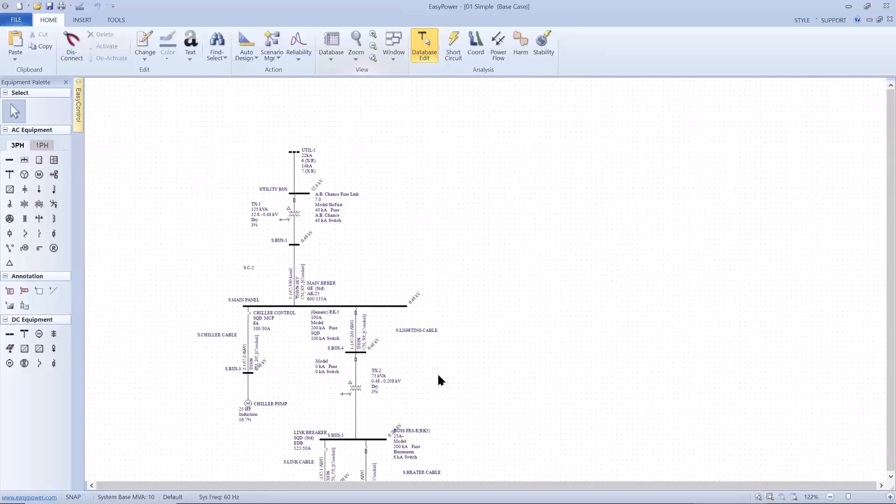
left_click(298, 218)
double_click(295, 215)
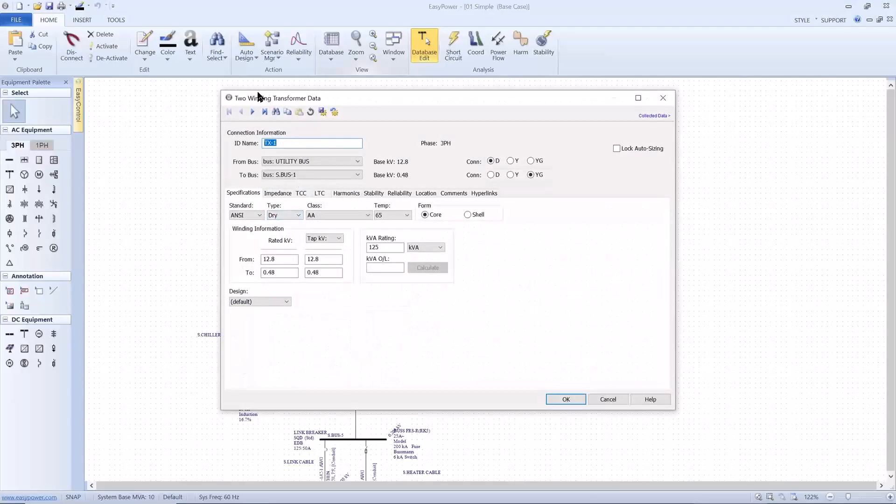
left_click_drag(420, 100, 392, 100)
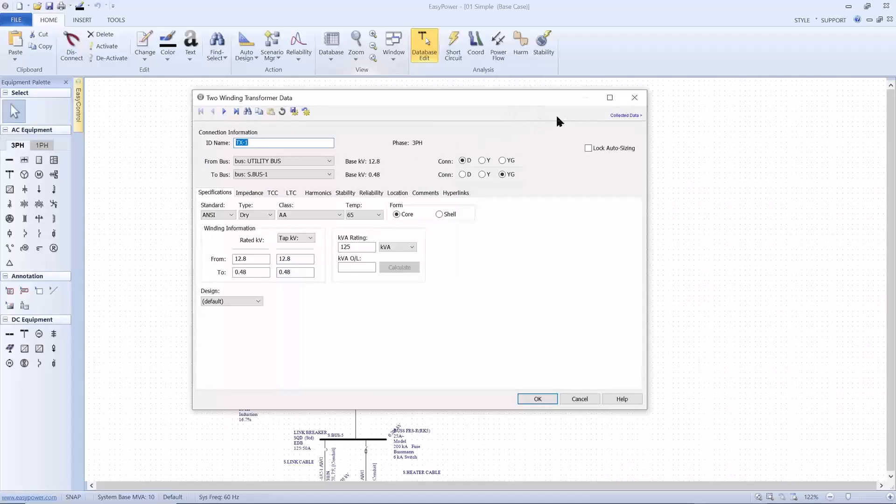
left_click(620, 117)
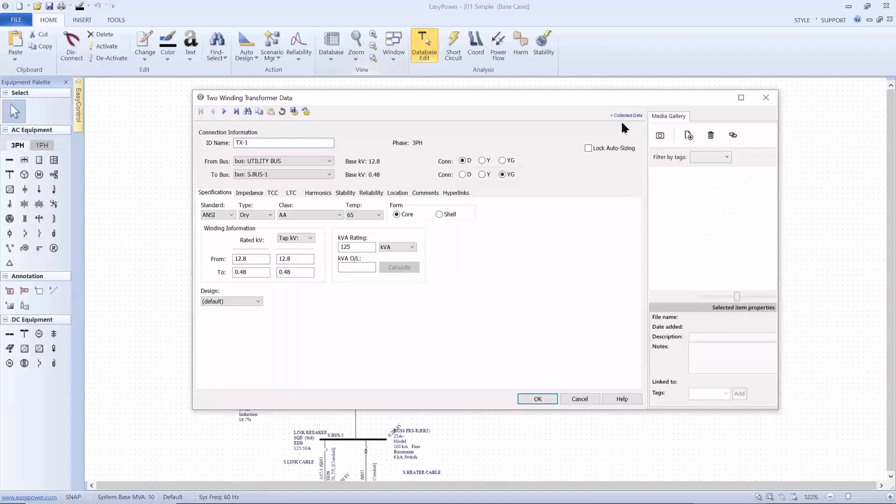
Start adding a picture file to TX-1's media gallery and open the Desktop's EasyPower AF Workshop Files folder
left_click(689, 137)
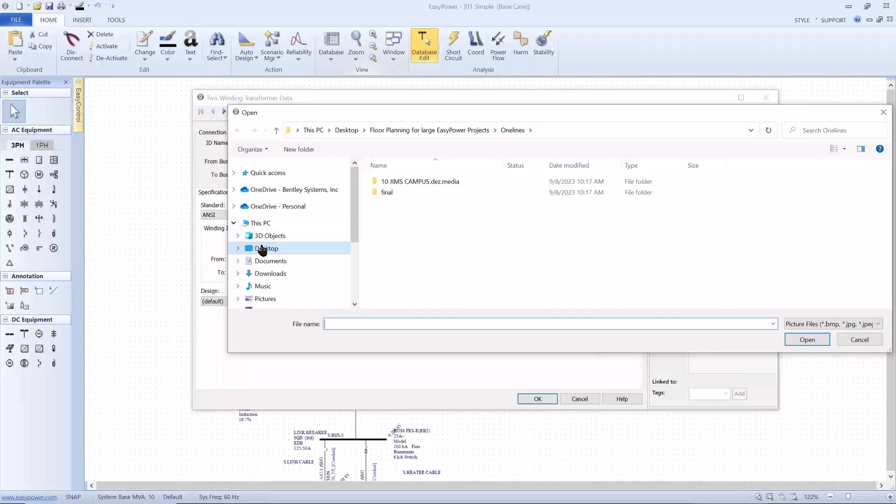
left_click(238, 249)
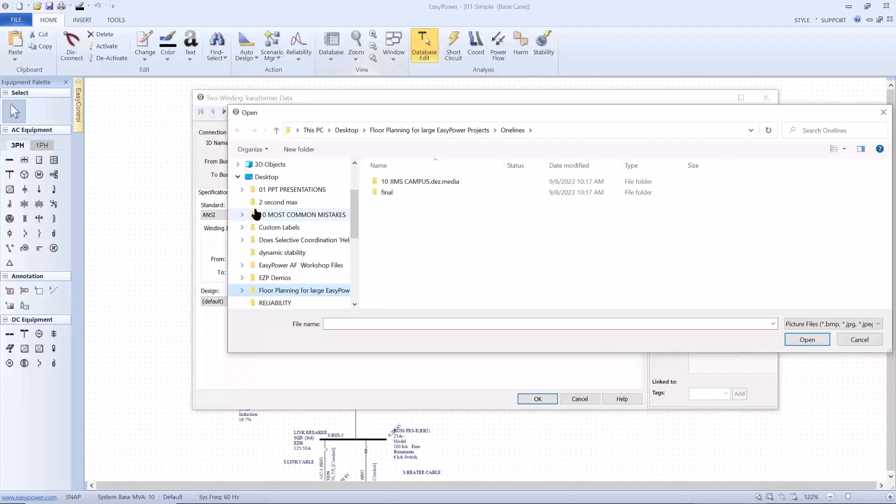
left_click(251, 265)
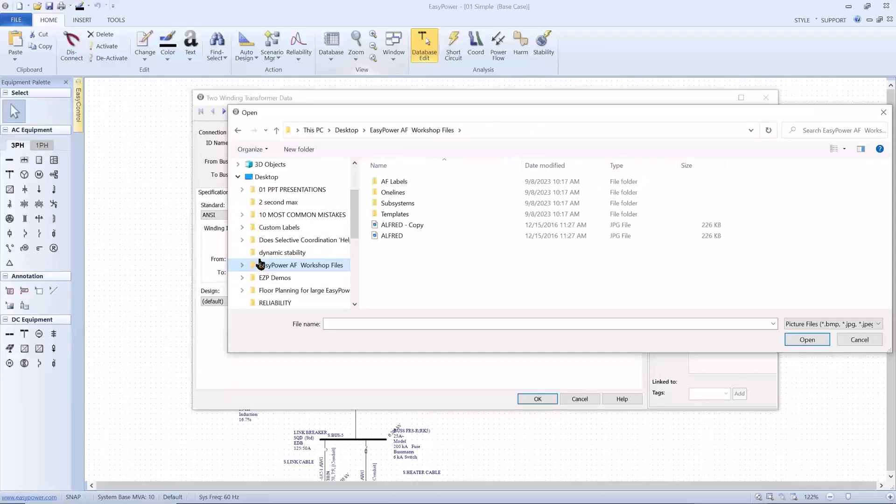
Search the Desktop's 01 PPT PRESENTATIONS folder and its EasyPower Docs subfolder for a suitable picture
left_click(260, 194)
left_click(243, 189)
scroll(242, 187, "up", 2)
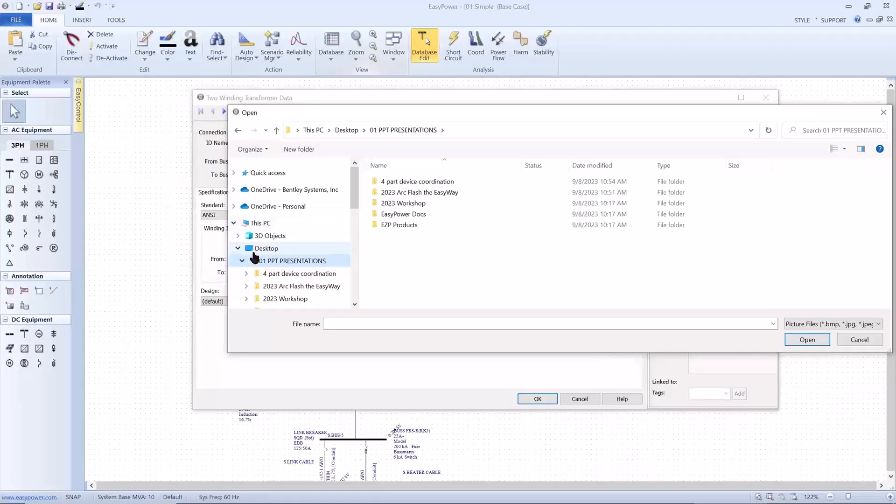
scroll(258, 266, "down", 2)
scroll(258, 268, "down", 1)
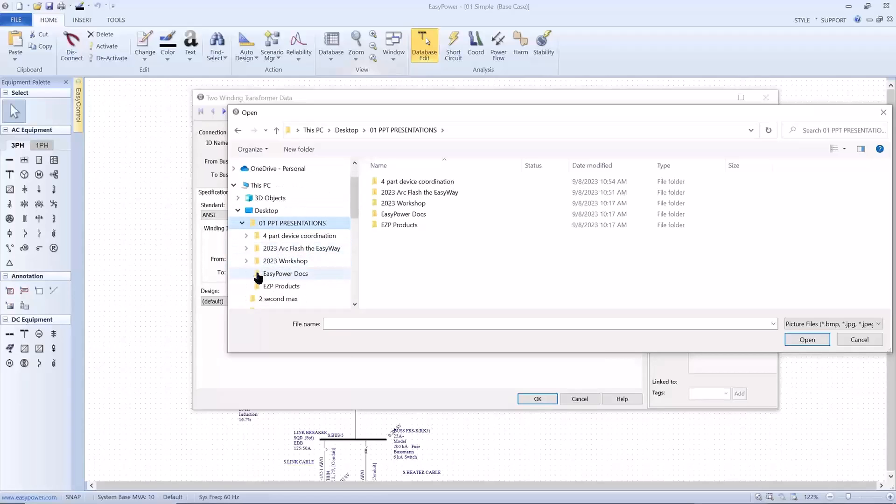
left_click(258, 275)
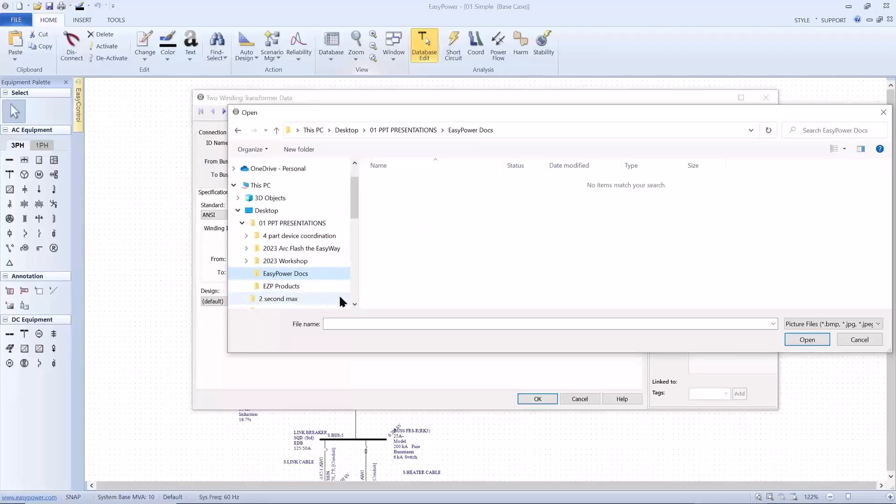
scroll(354, 296, "up", 1)
scroll(355, 295, "down", 4)
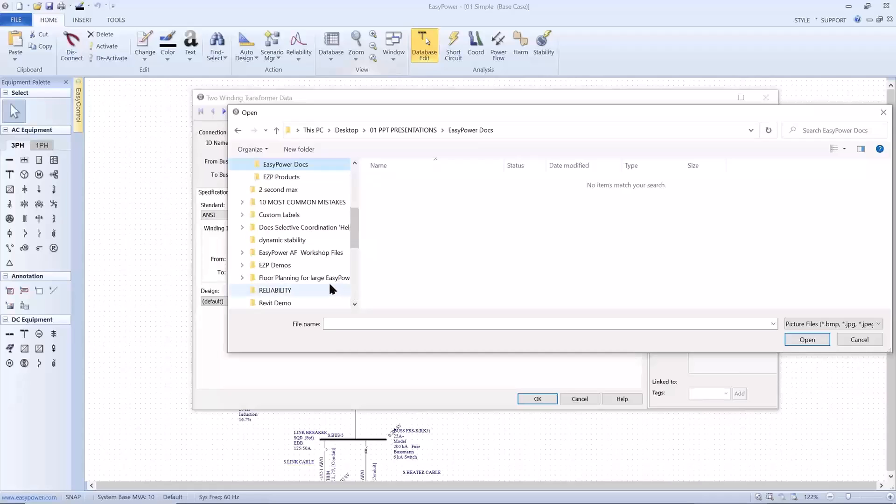
scroll(353, 298, "down", 4)
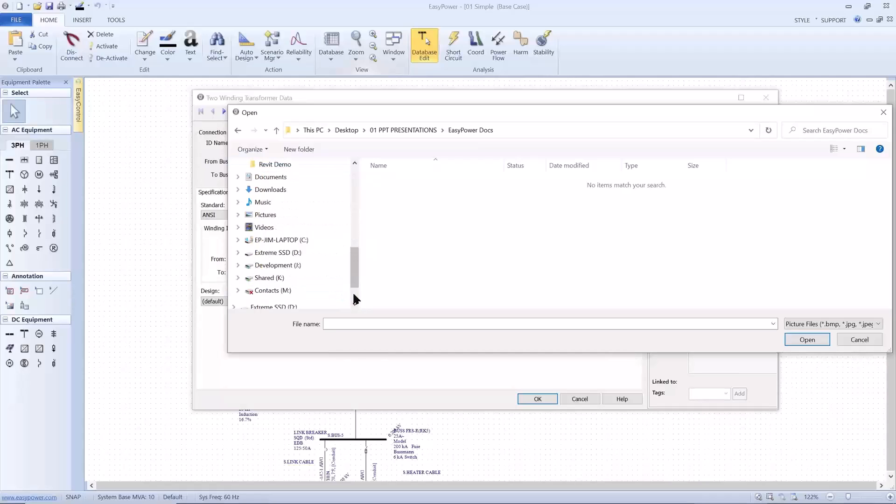
Look through the Documents folder and its EasyPower 10.3 subfolder for a picture file
left_click(246, 179)
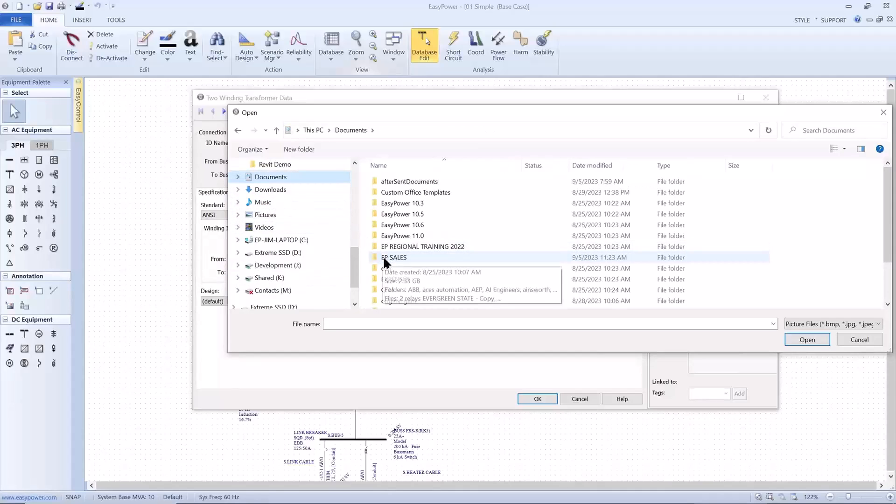
scroll(385, 260, "down", 1)
scroll(387, 264, "down", 1)
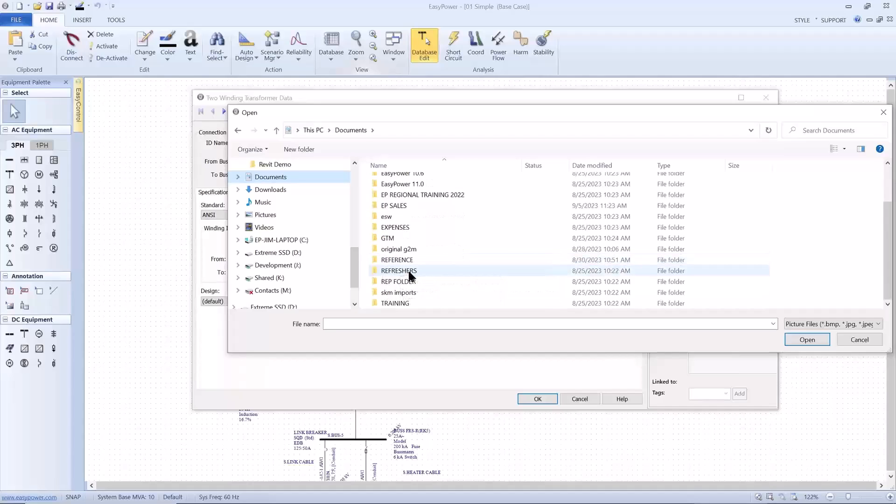
scroll(410, 271, "up", 2)
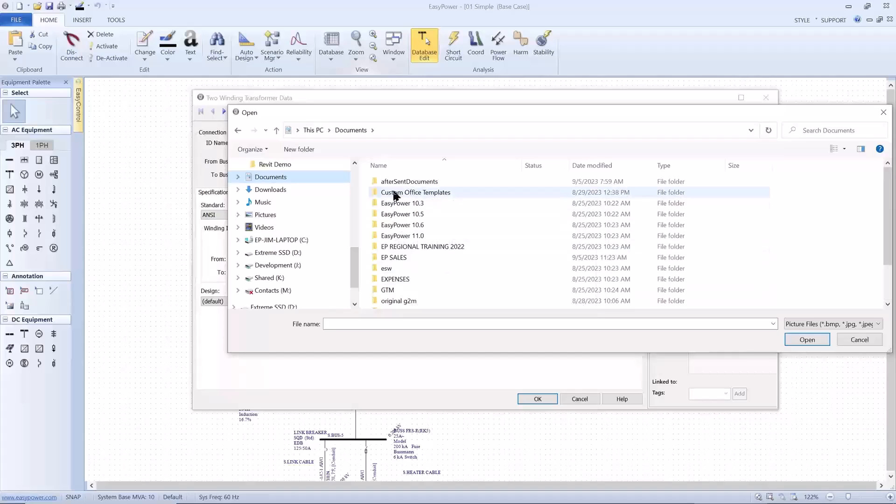
left_click(391, 206)
double_click(391, 207)
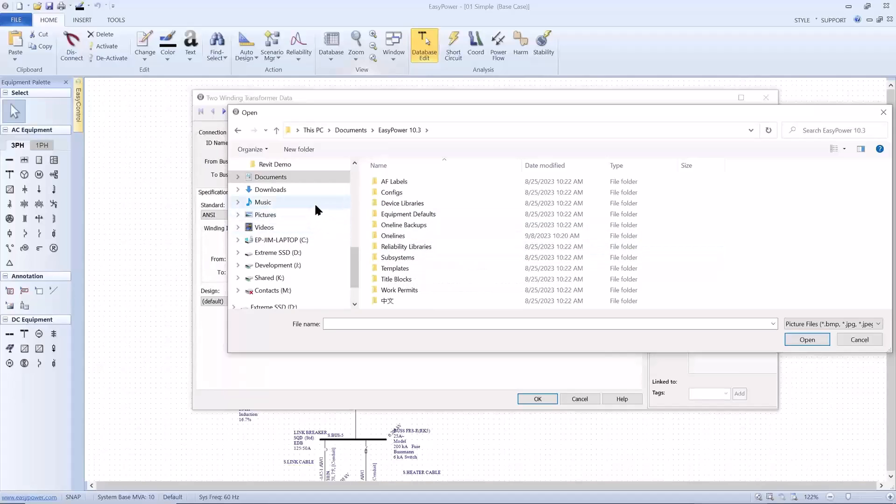
Attach the ALFRED picture from the Desktop's EasyPower AF Workshop Files folder to TX-1's media gallery
scroll(353, 190, "up", 4)
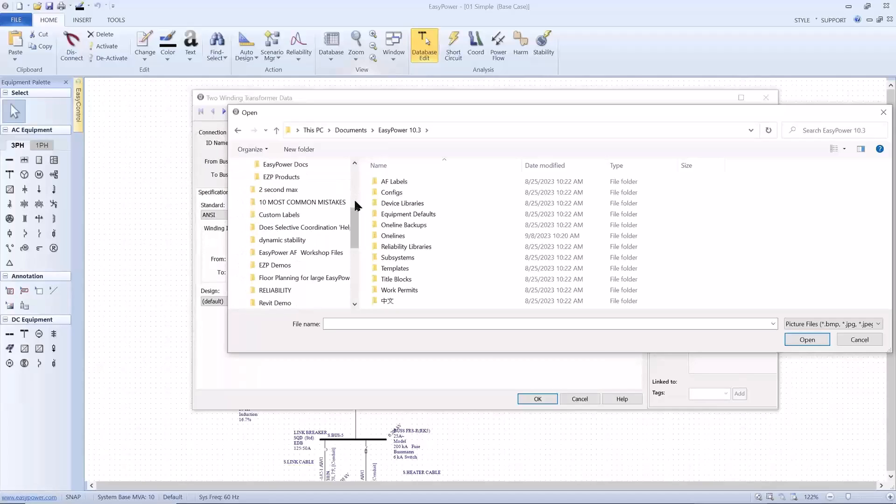
left_click(320, 252)
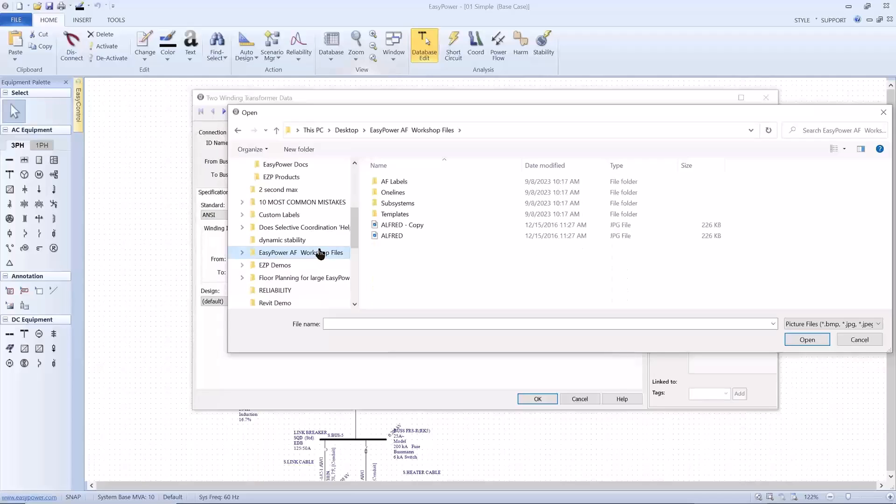
left_click(376, 241)
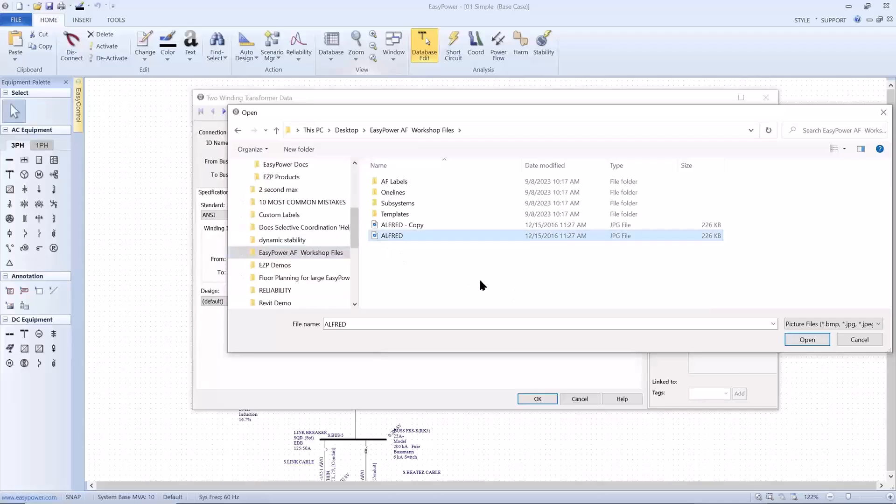
left_click(802, 340)
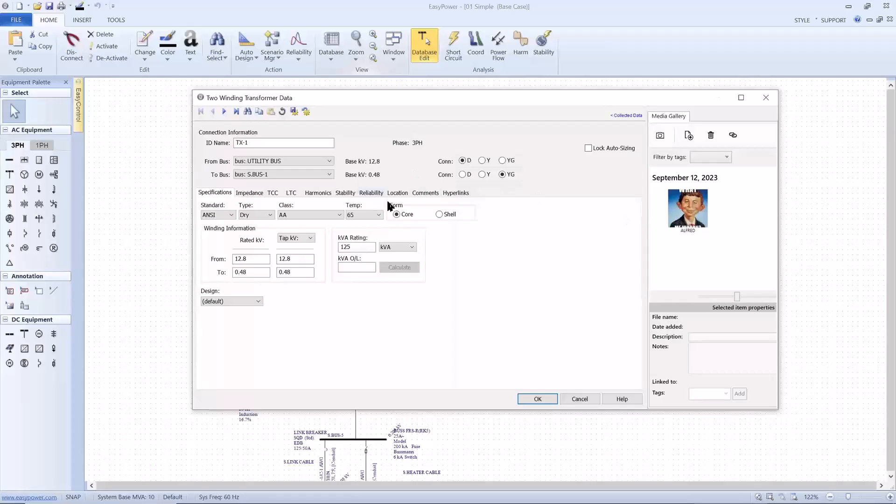
Collapse and re-expand TX-1's Collected Data section and close the transformer data dialog
left_click(626, 115)
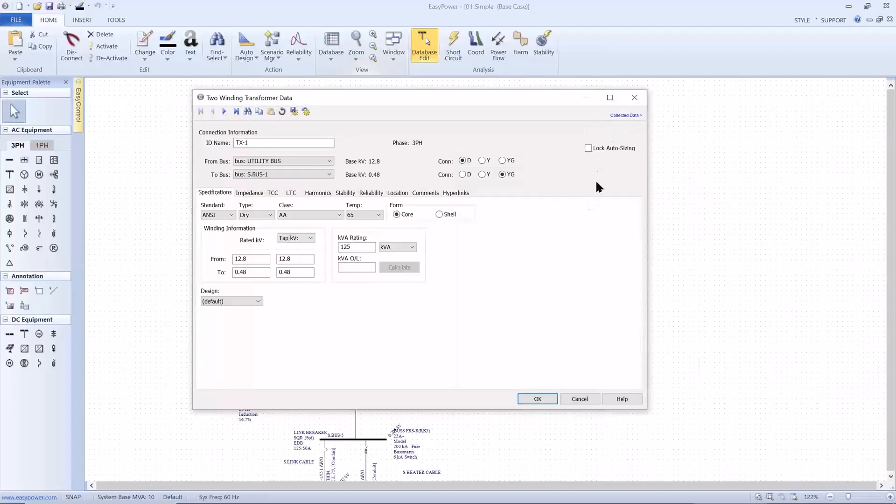
left_click(620, 120)
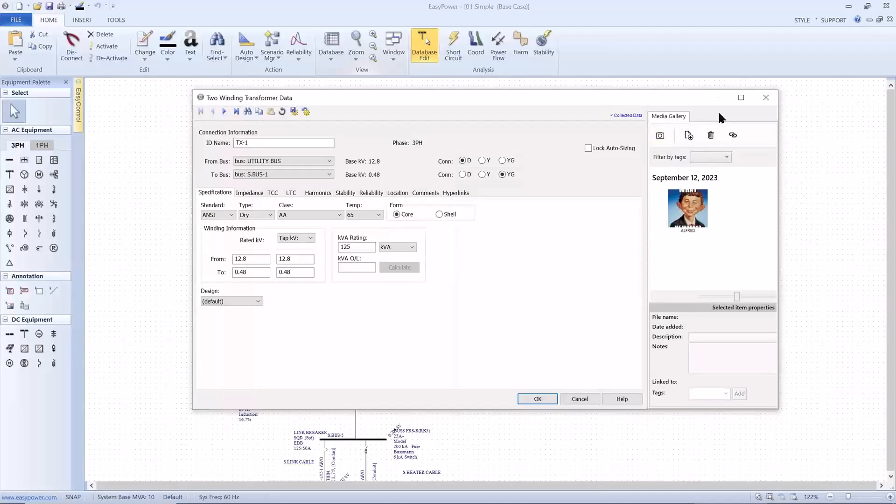
left_click(757, 100)
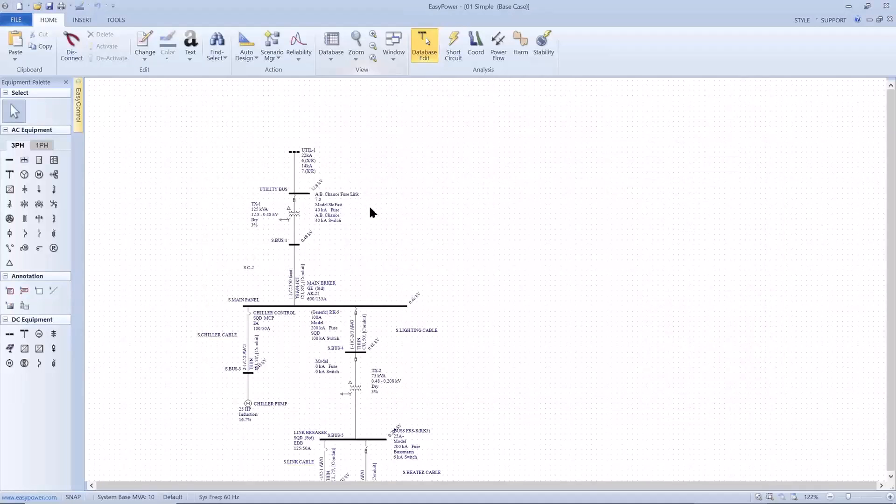
Switch the one-line to Short Circuit analysis and fault all the buses
left_click_drag(347, 221, 370, 177)
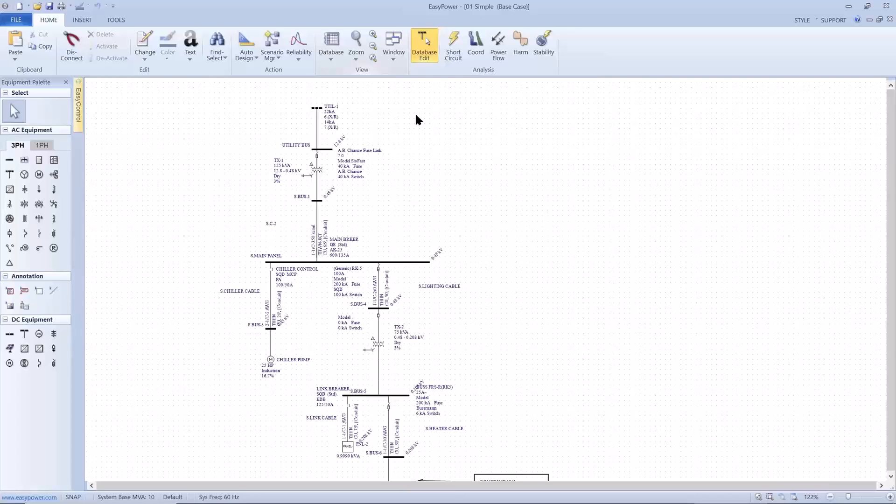
left_click(448, 52)
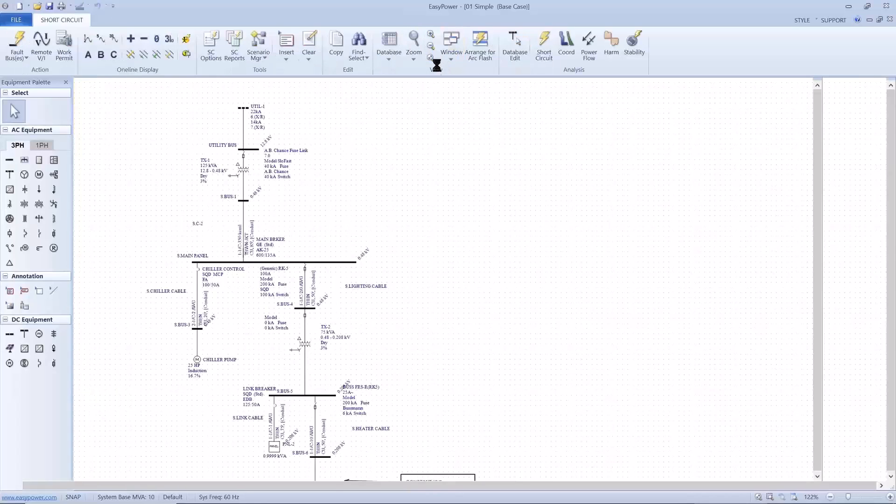
left_click(19, 41)
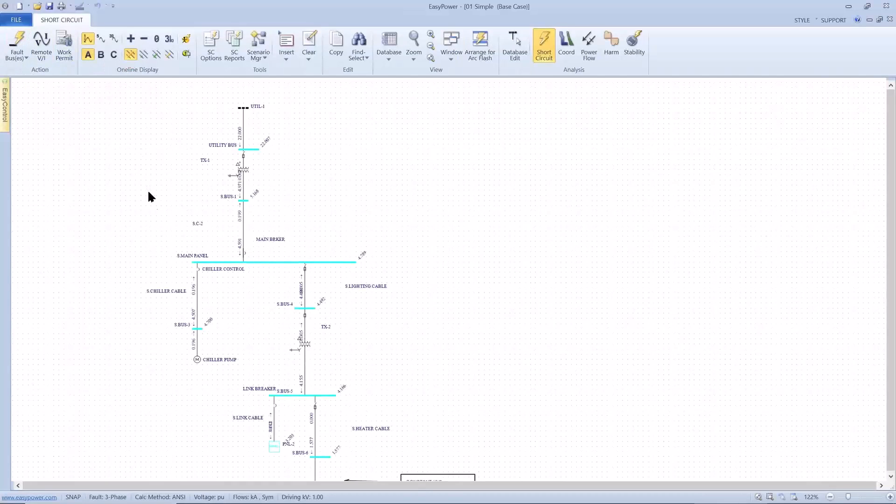
Show the B-phase short-circuit results beside the A-phase results on the one-line, and hide them again
scroll(152, 211, "up", 2)
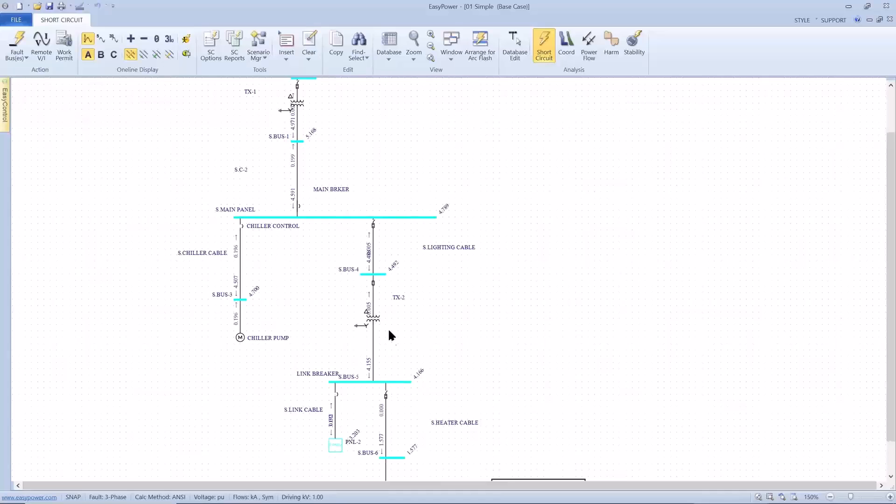
left_click(104, 56)
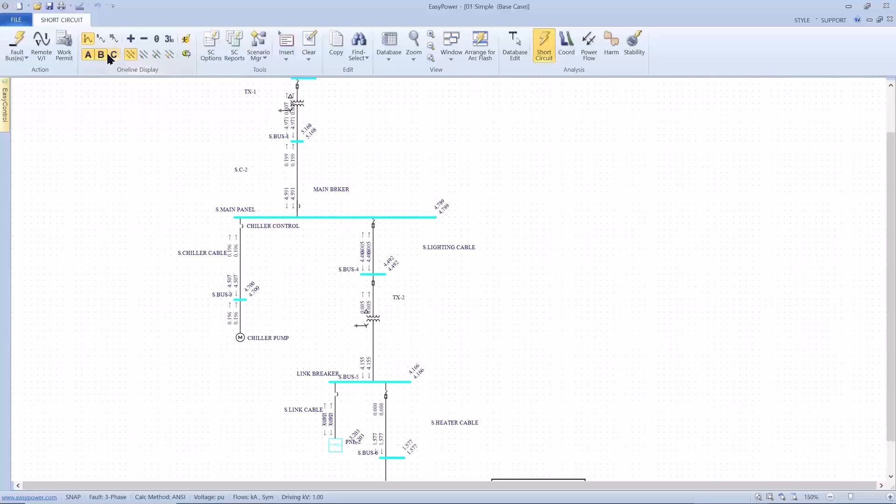
left_click(103, 57)
View the line-to-ground and double line-to-ground fault results, and return to three-phase faults with only A-phase shown
left_click(142, 55)
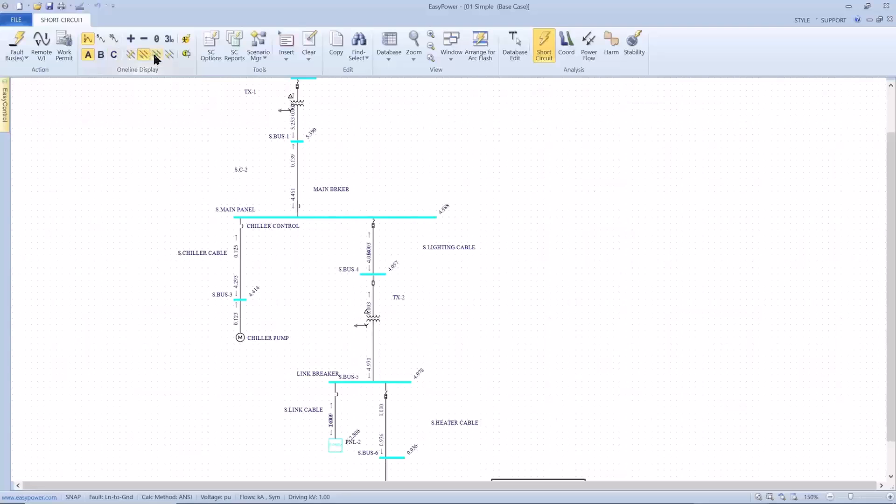
left_click(155, 57)
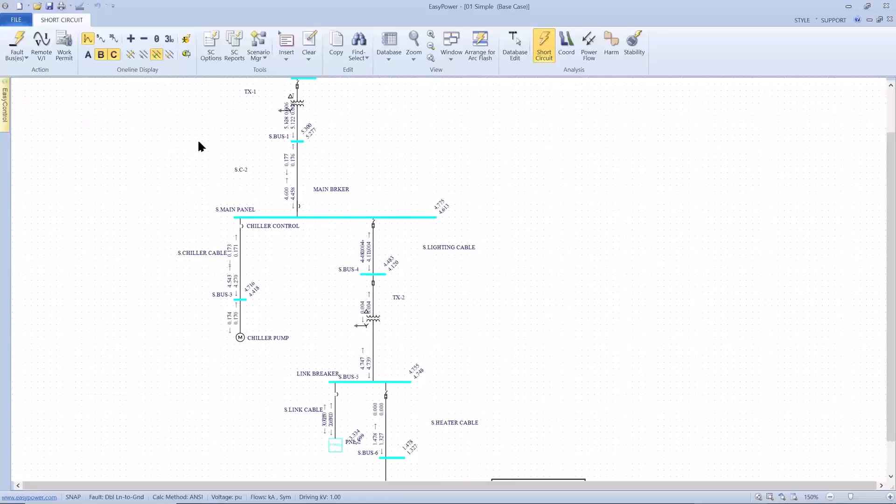
left_click(131, 54)
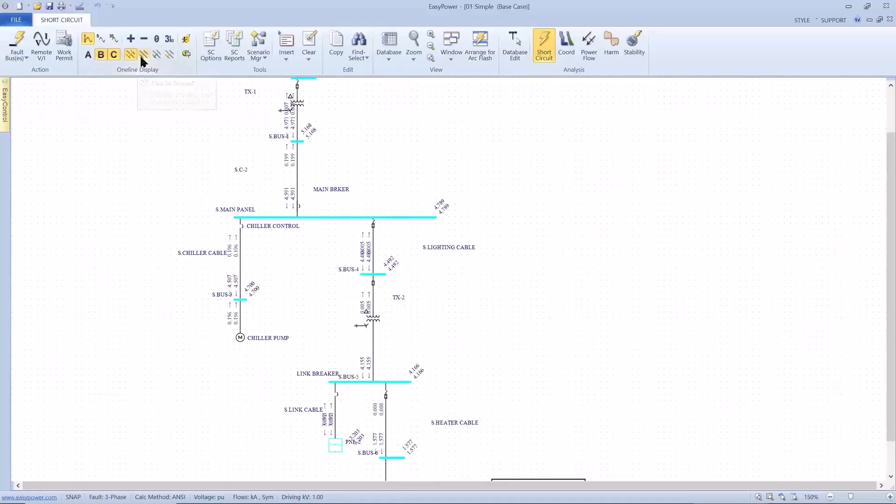
left_click(110, 54)
left_click(90, 53)
left_click(99, 56)
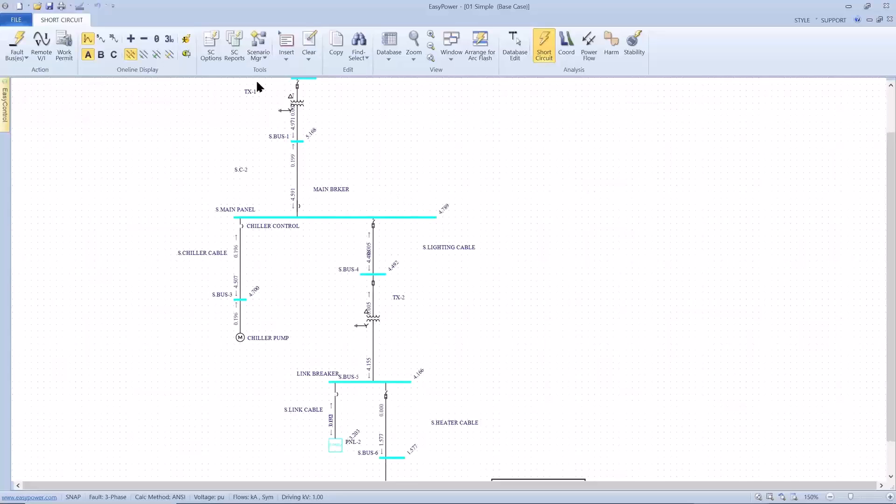
Turn on the equipment duty display on the one-line and examine the LIGHTING fuse between S.BUS-4 and TX-2
left_click(187, 55)
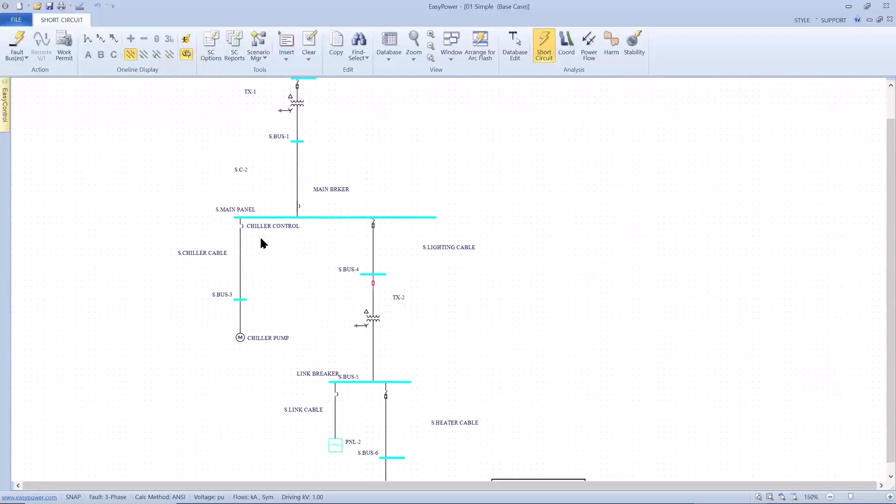
scroll(259, 236, "down", 1)
scroll(261, 239, "up", 1)
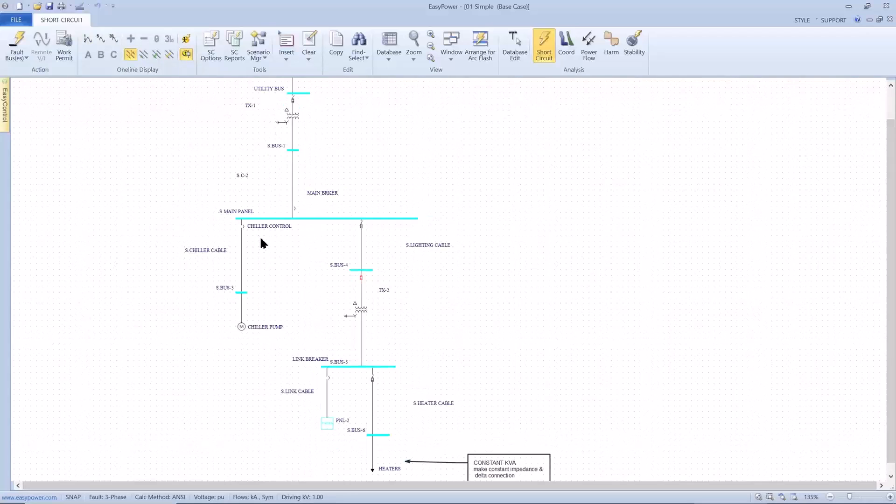
scroll(280, 266, "up", 3)
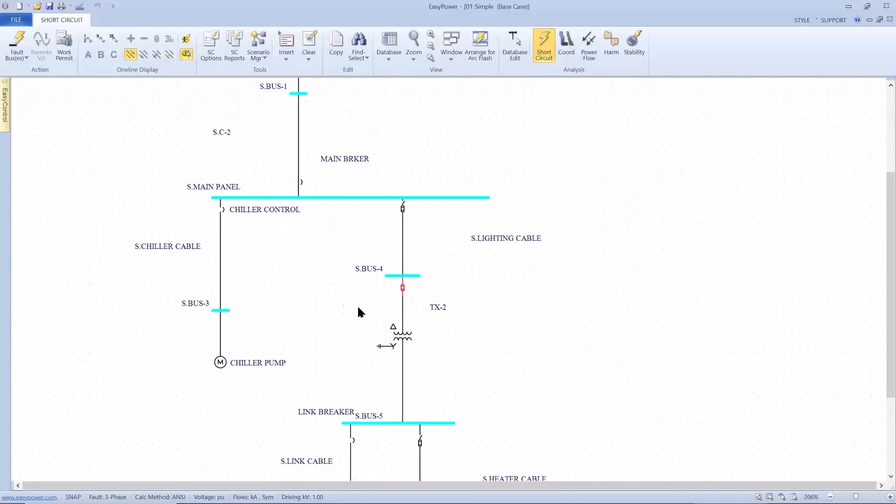
left_click_drag(353, 299, 334, 287)
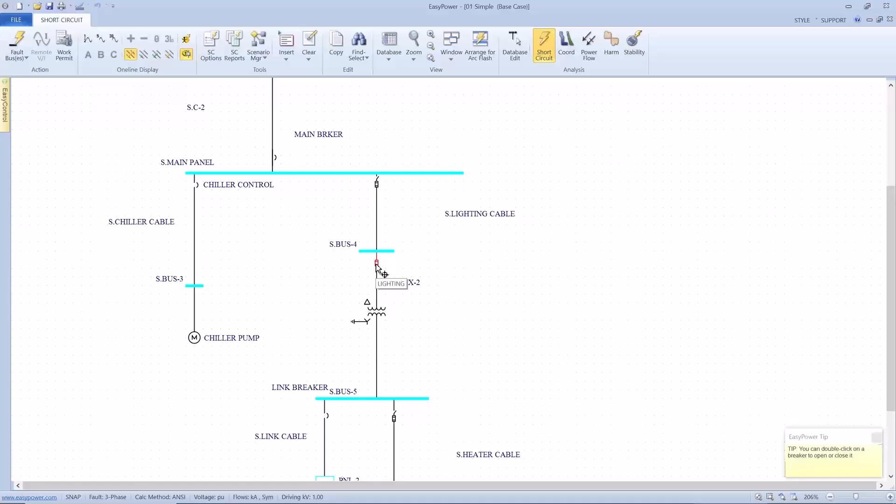
scroll(376, 265, "down", 1)
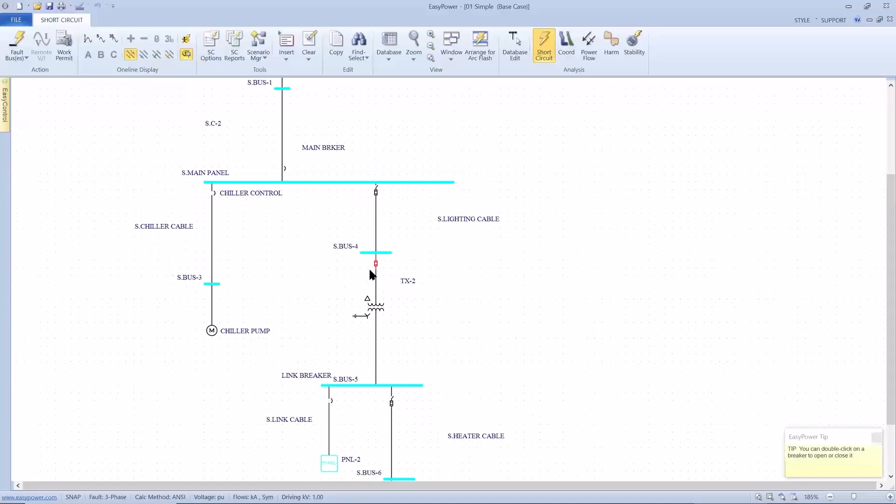
Review the Text Output settings of the short-circuit reports and accept them
left_click(234, 44)
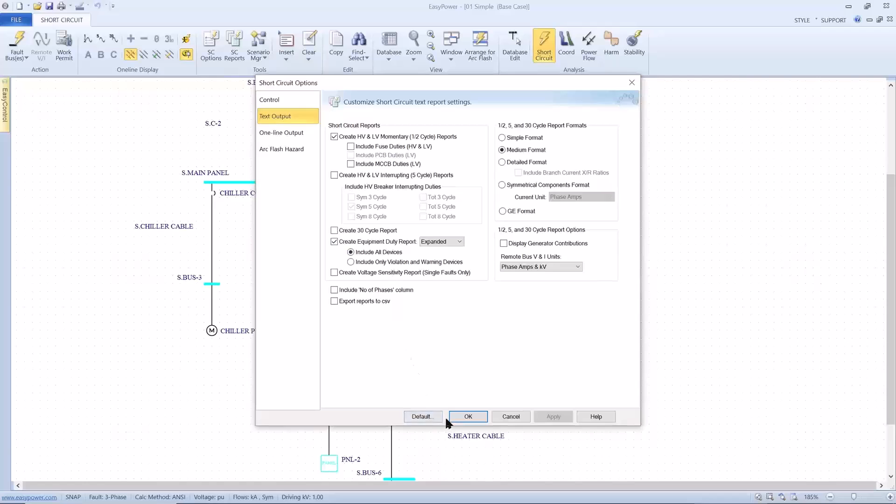
left_click(460, 413)
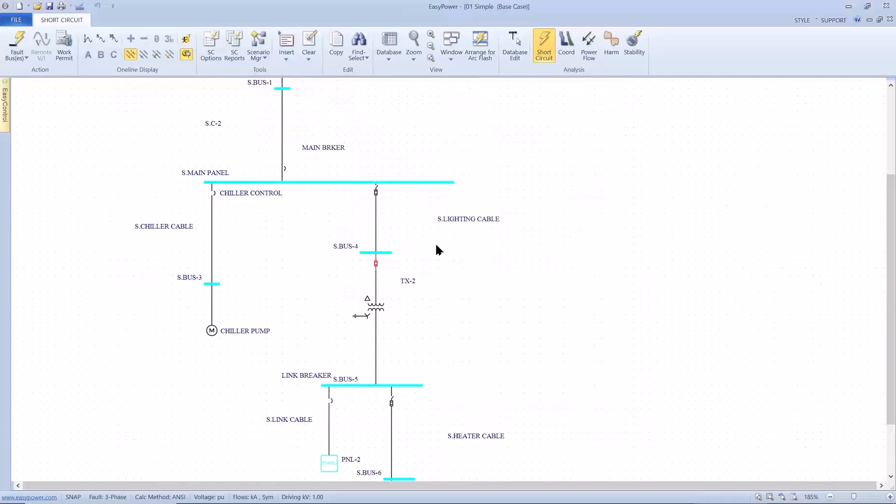
Open the Equipment Duty Report, review the ratings and duties for each bus, and close the report
left_click(451, 52)
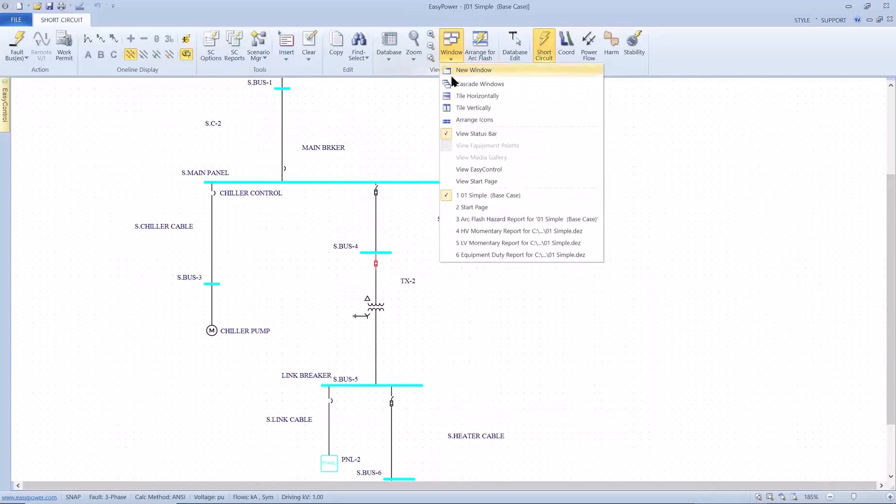
left_click(465, 255)
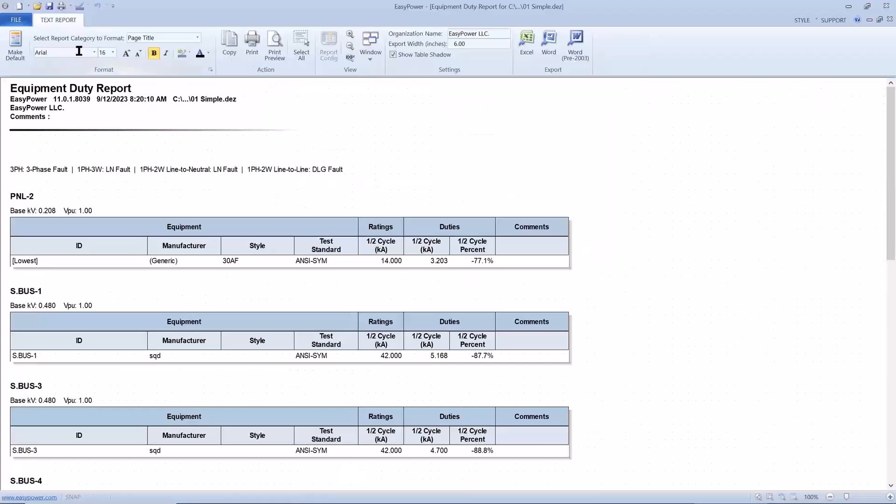
left_click(16, 20)
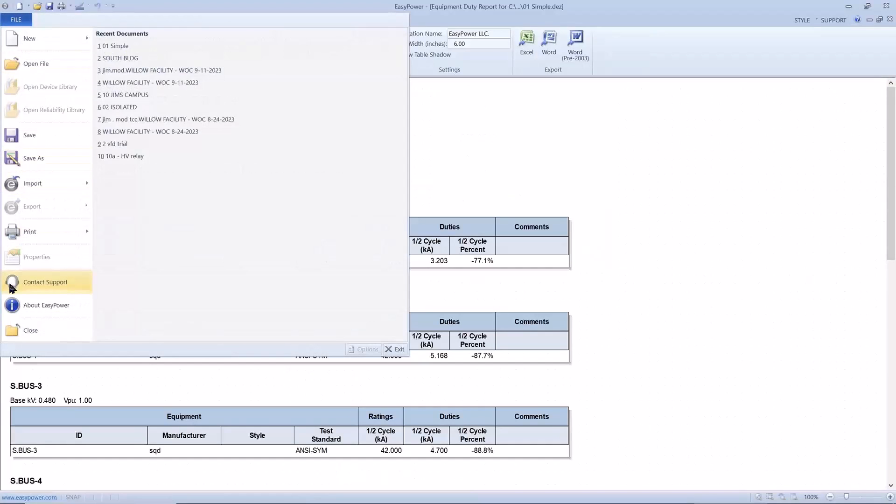
left_click(13, 330)
Turn on the arc flash hazard display on the one-line and examine the results from the utility bus down to HEATERS
scroll(45, 300, "down", 2)
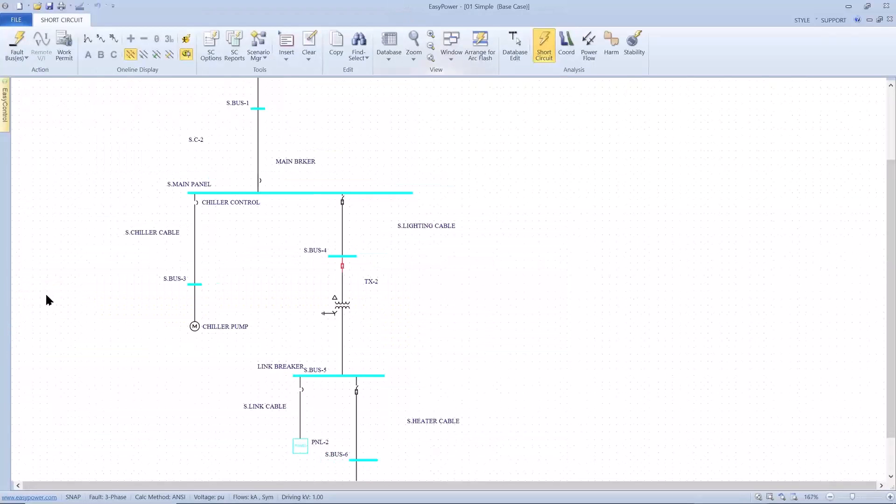
left_click_drag(56, 279, 120, 325)
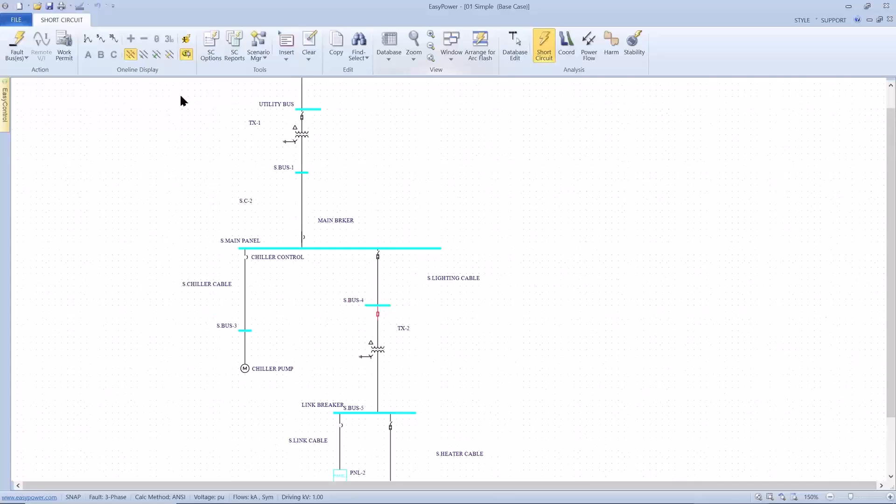
left_click(185, 41)
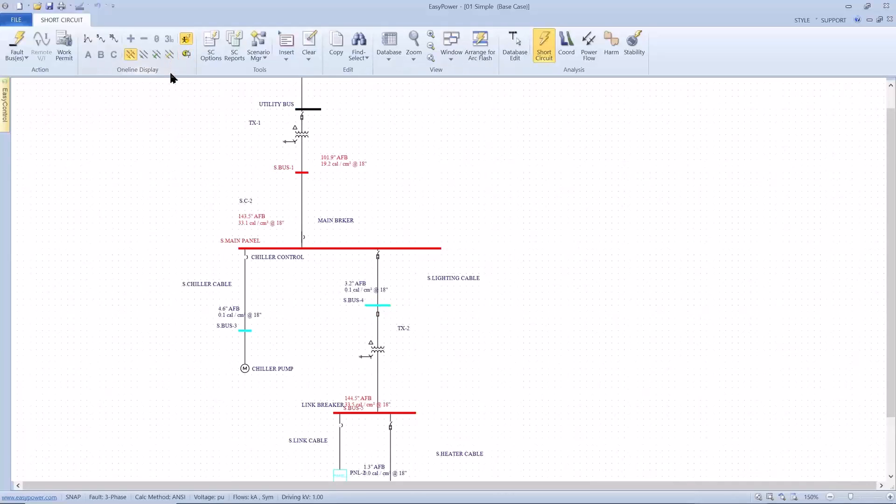
left_click_drag(291, 345, 268, 273)
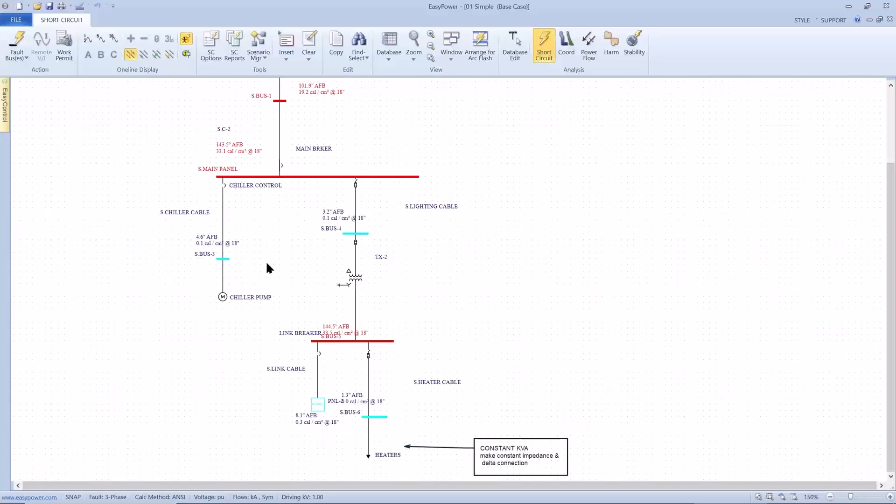
left_click_drag(267, 263, 266, 214)
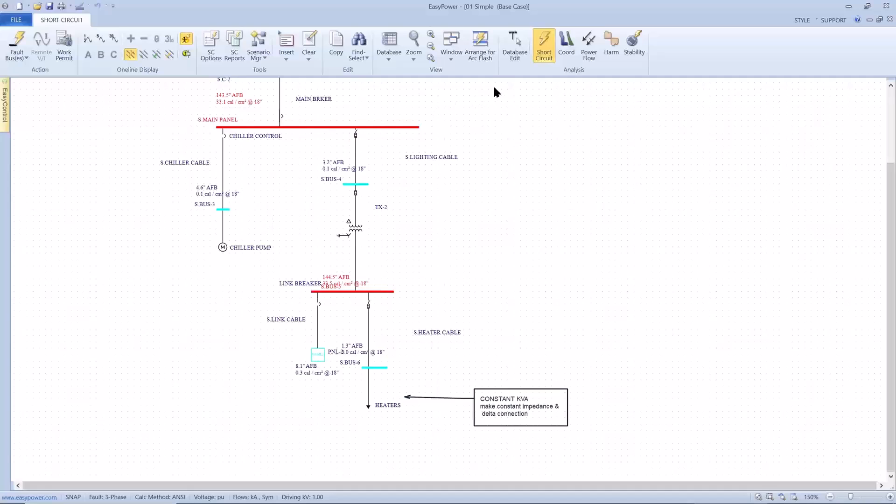
In coordination analysis, fault S.BUS-6 and display the sequence of events on the one-line
left_click(557, 45)
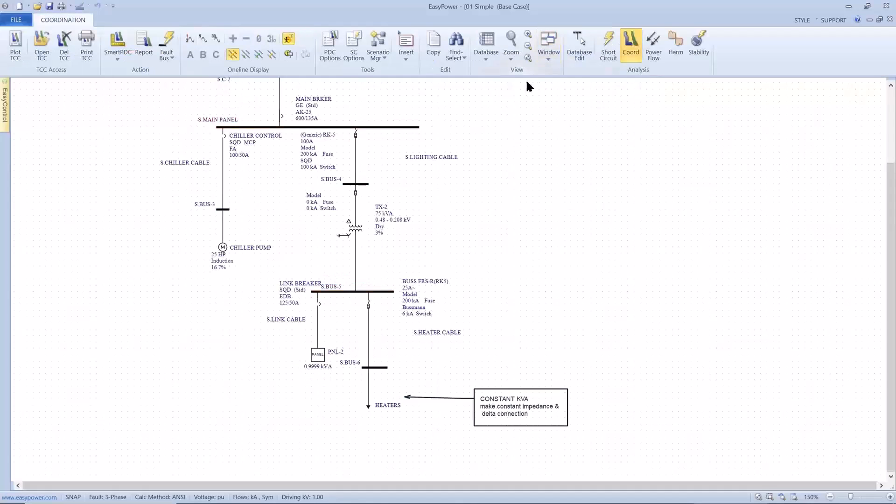
left_click(187, 42)
left_click(368, 367)
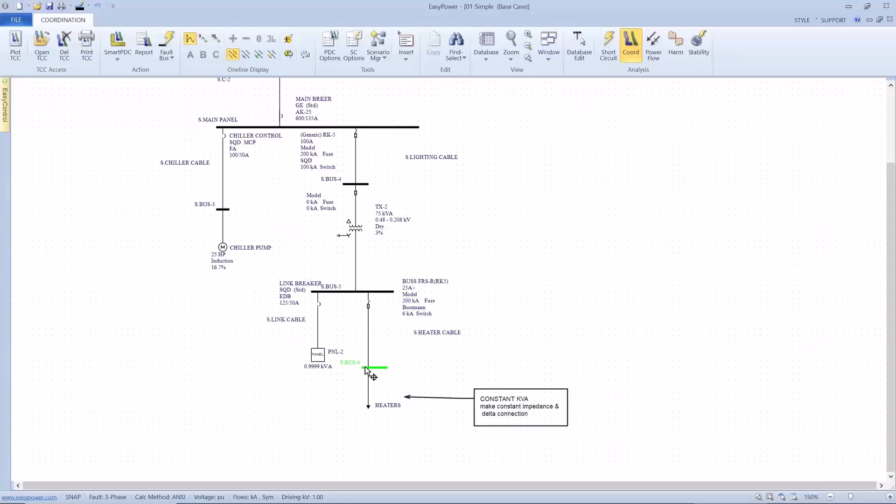
left_click(168, 47)
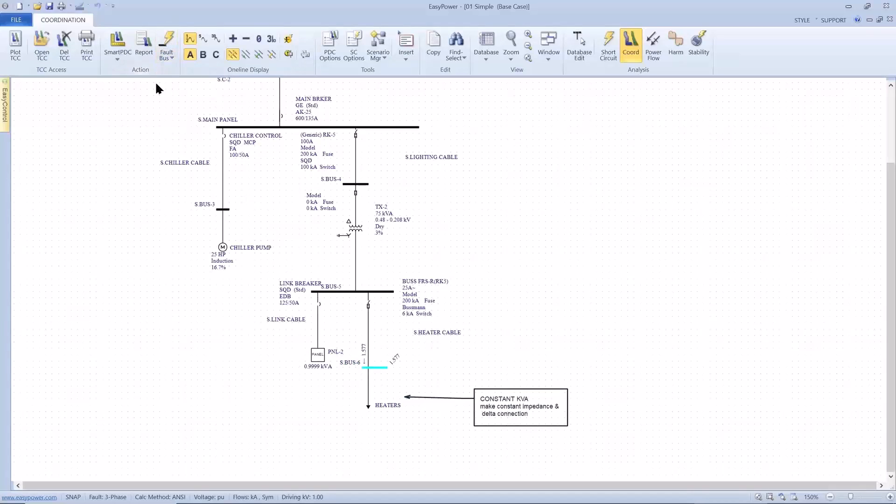
left_click(305, 53)
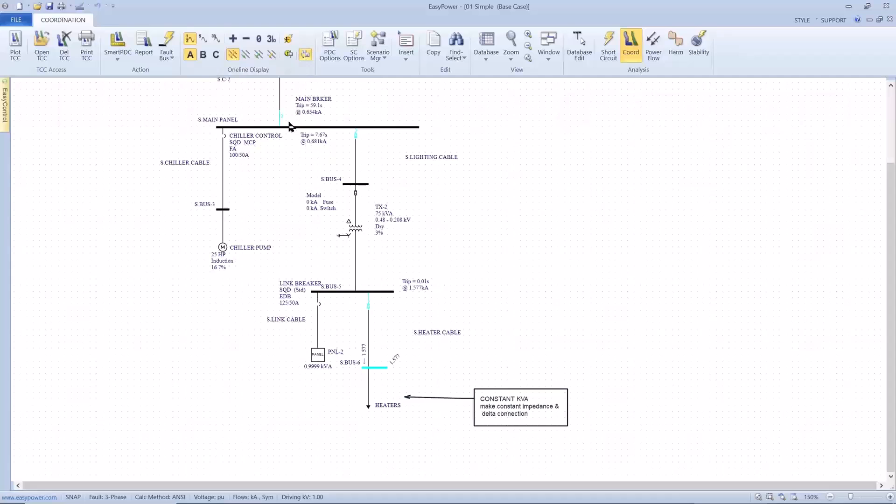
Move the trip-time labels of the fuses feeding S.BUS-6 and S.BUS-4 beside their fuses, and examine the upstream trip times
scroll(290, 126, "up", 2)
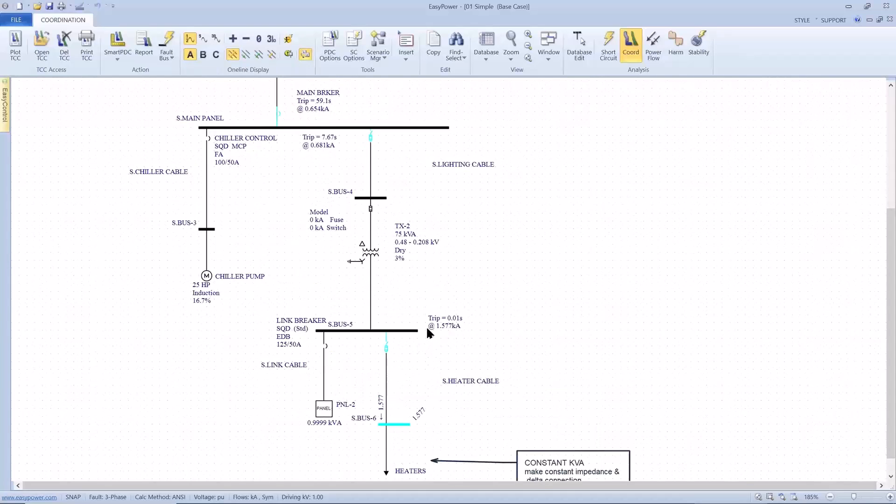
left_click_drag(427, 328, 412, 355)
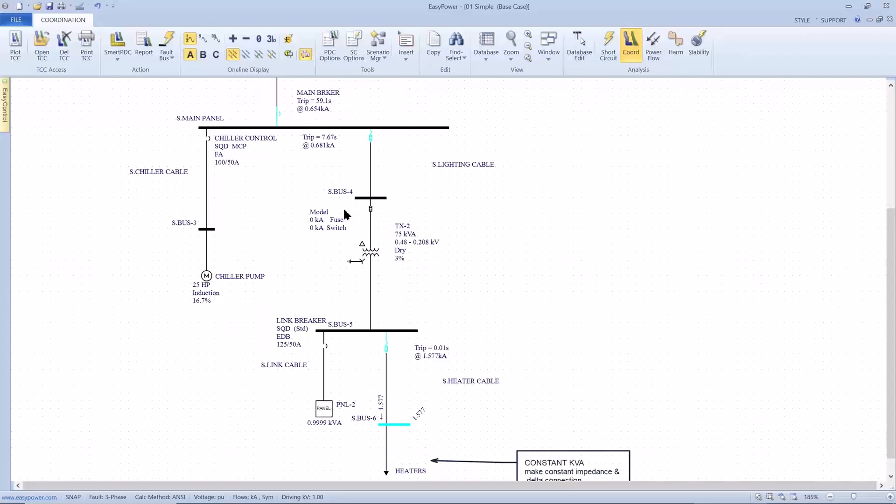
scroll(376, 294, "up", 3)
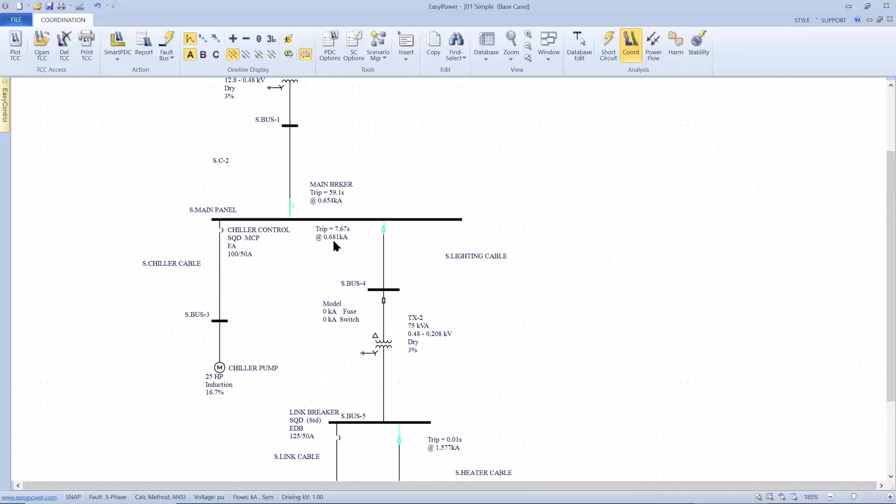
left_click_drag(332, 238, 410, 235)
left_click_drag(329, 206, 359, 338)
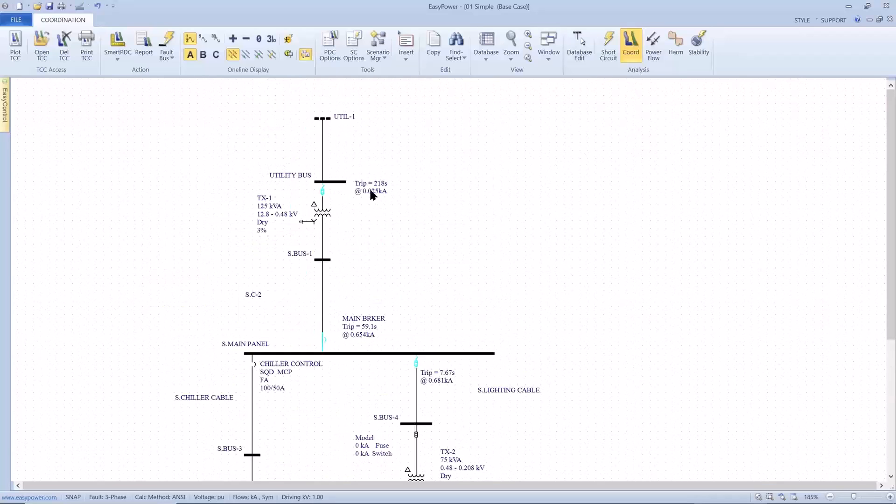
scroll(358, 252, "down", 3)
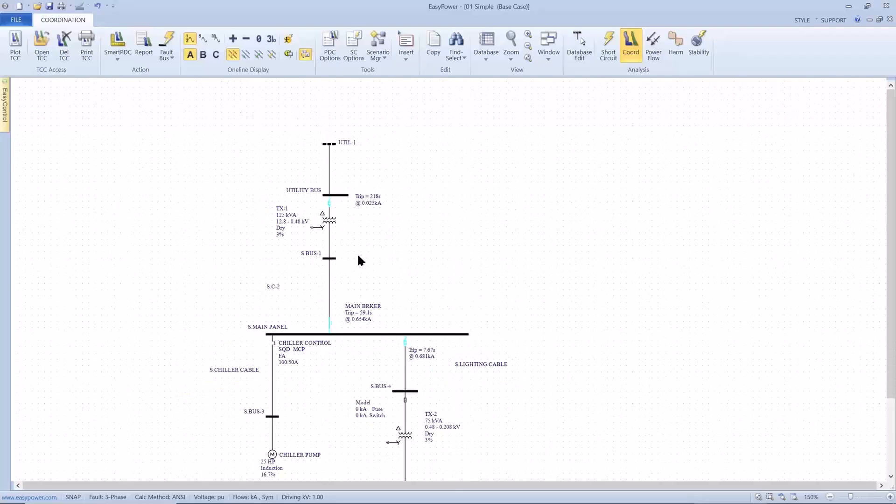
left_click_drag(356, 258, 355, 213)
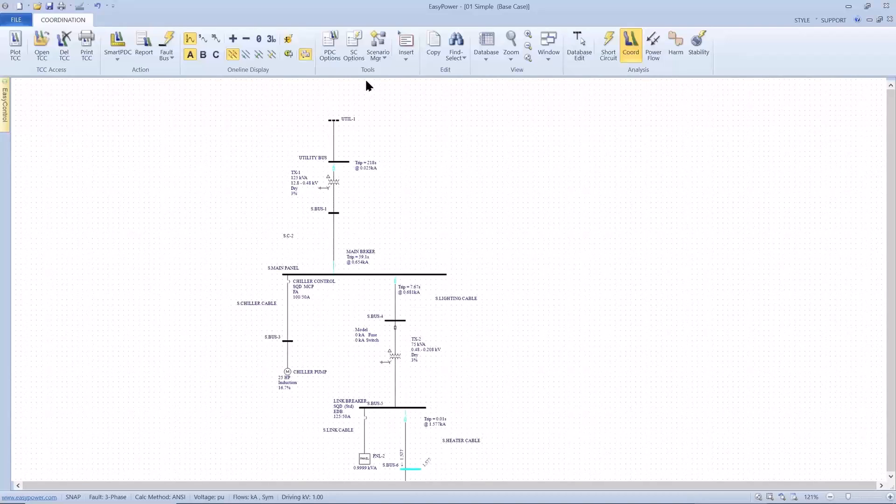
Enable Create Sequence of Events Report in the coordination options and fault S.BUS-6 again
left_click(332, 45)
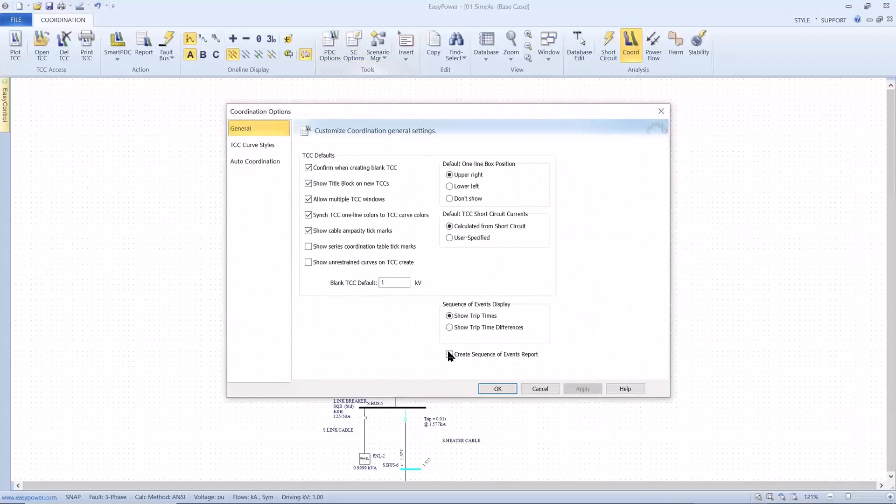
left_click(450, 355)
left_click(485, 386)
left_click_drag(476, 391, 439, 333)
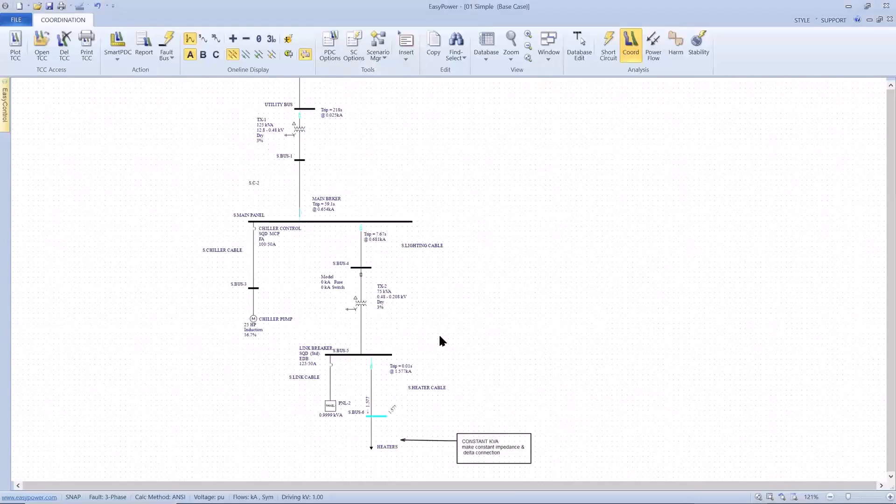
left_click(378, 416)
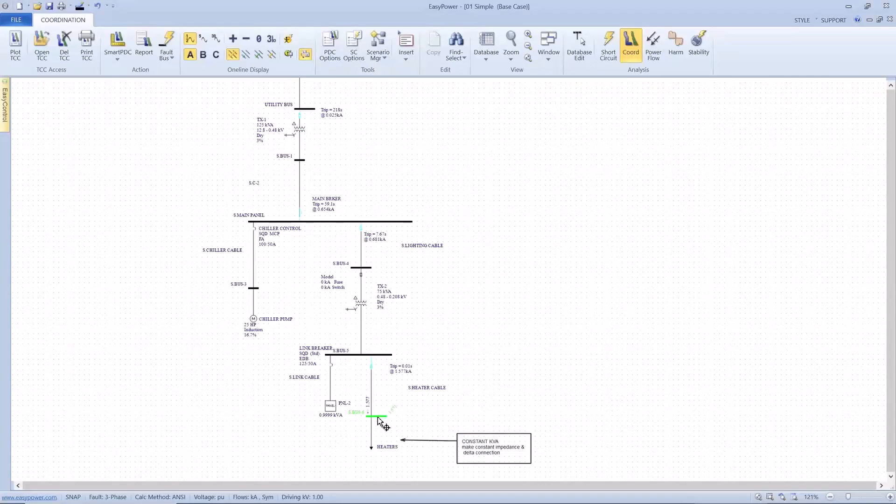
left_click(171, 44)
Open the Sequence of Events Report for the S.BUS-6 fault, review the device trip times, and close the report
left_click(544, 58)
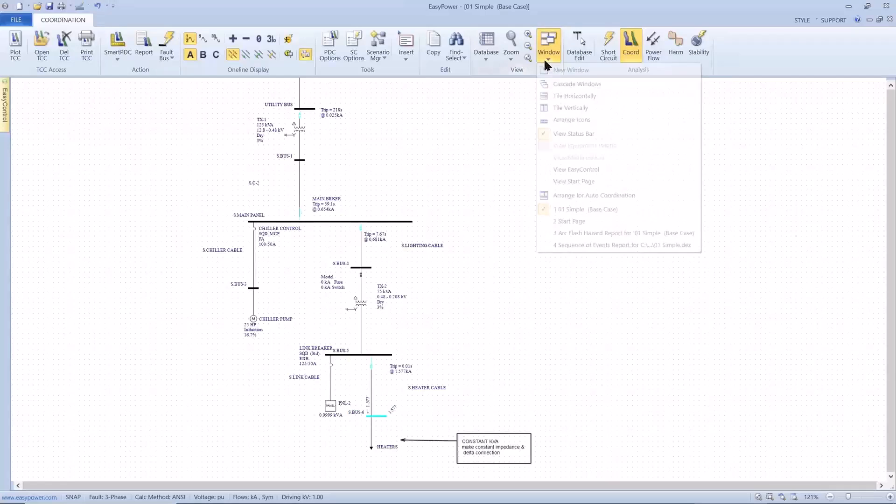
left_click(561, 244)
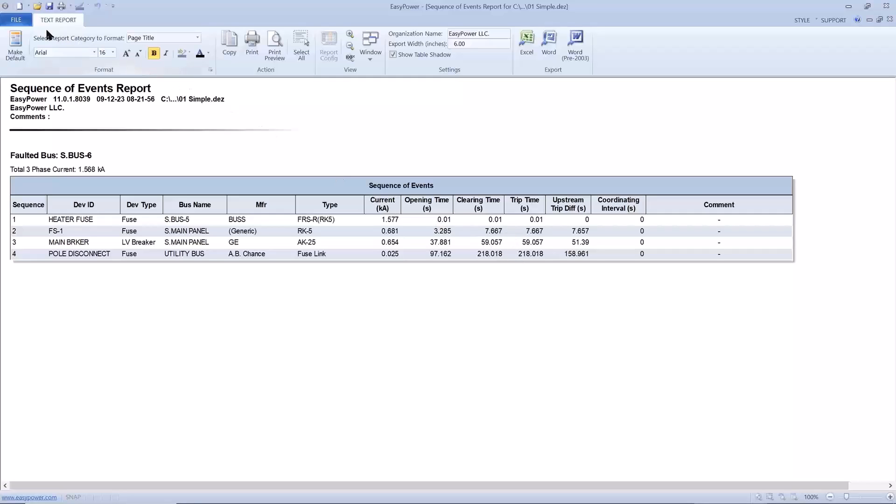
left_click(16, 19)
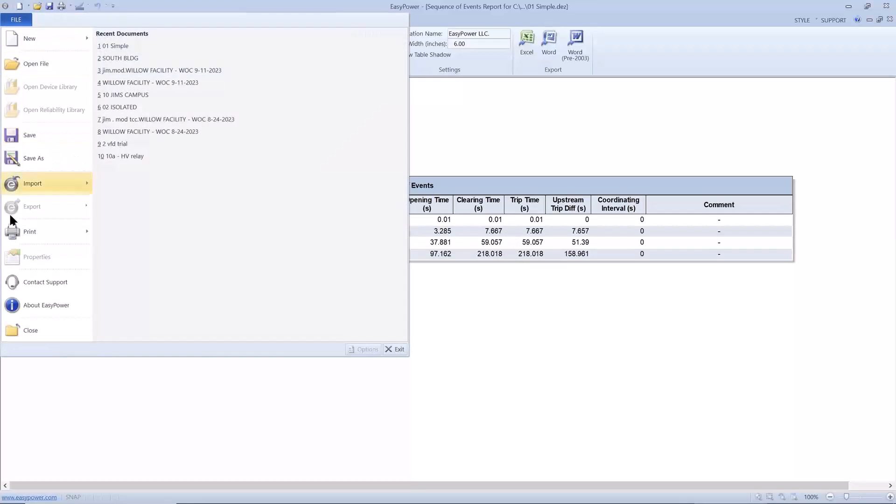
left_click(8, 336)
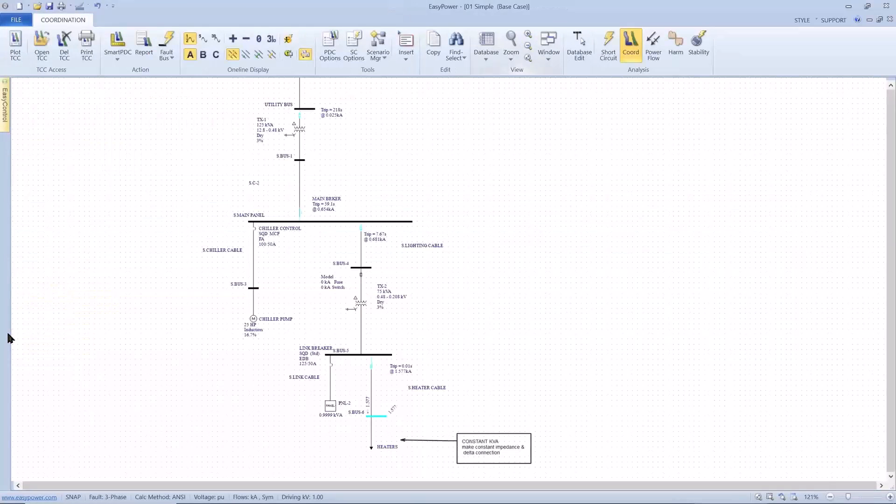
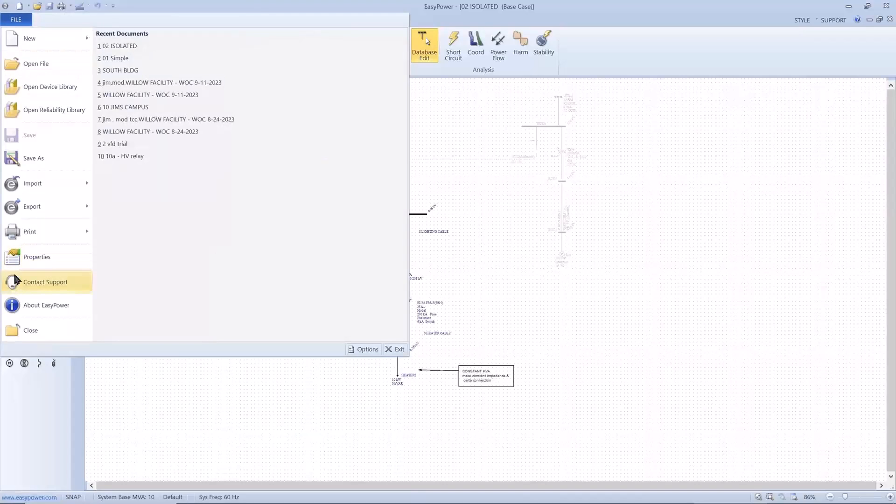
mouse_move(56, 184)
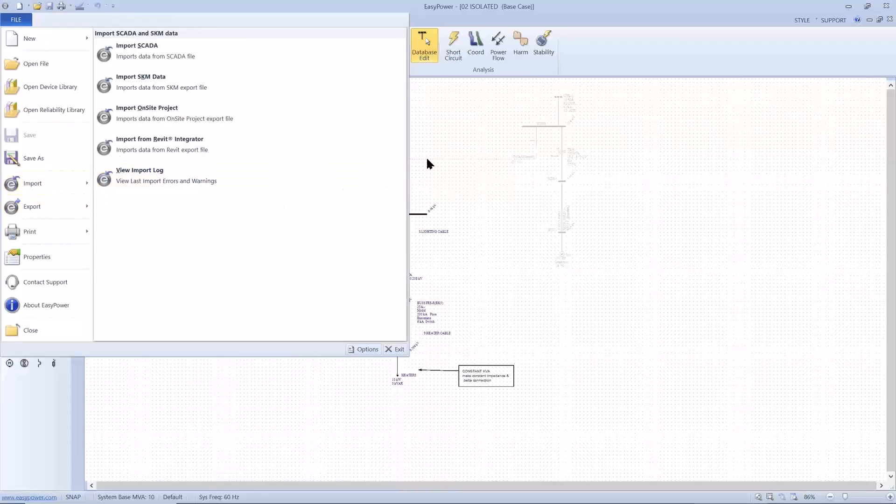
left_click(435, 139)
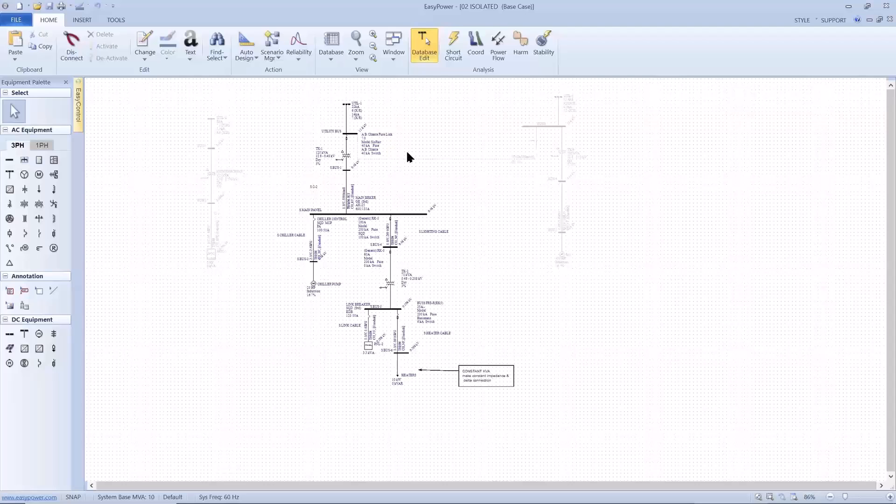
Activate the greyed-out UTIL-3 section of the one-line, including its dotted tie to UTILITY BUS
left_click_drag(408, 153, 419, 174)
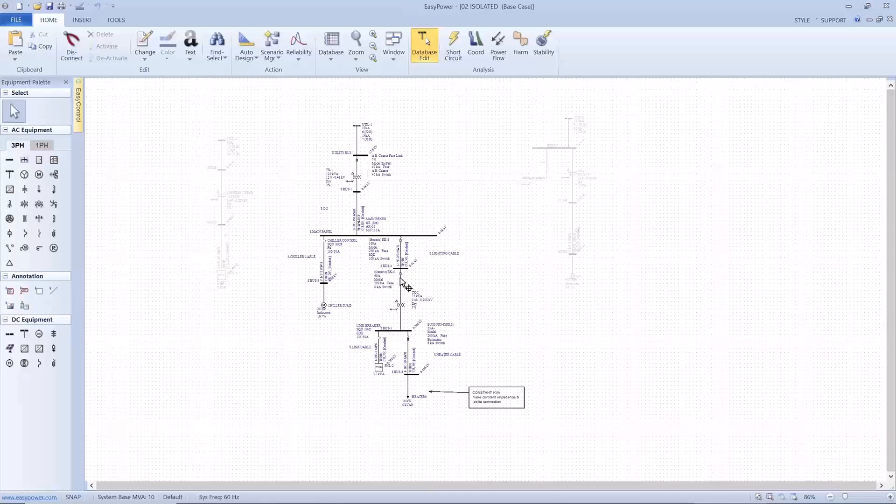
scroll(402, 271, "up", 1)
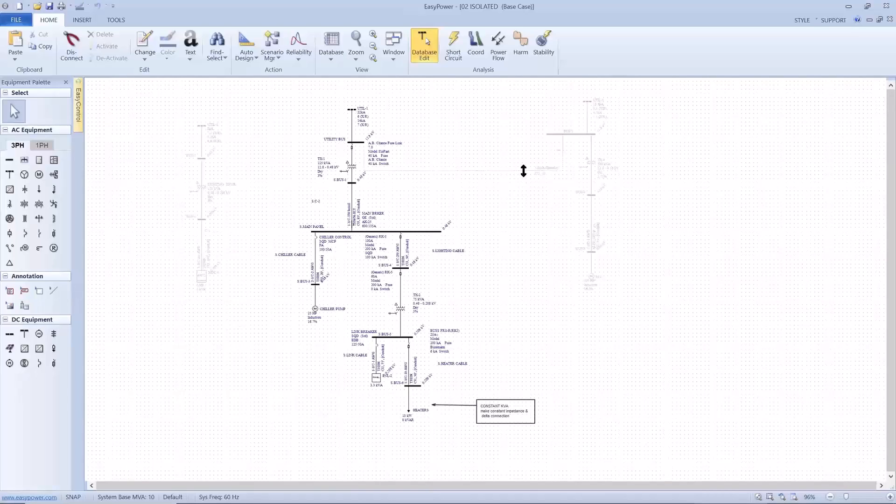
left_click_drag(522, 102, 626, 294)
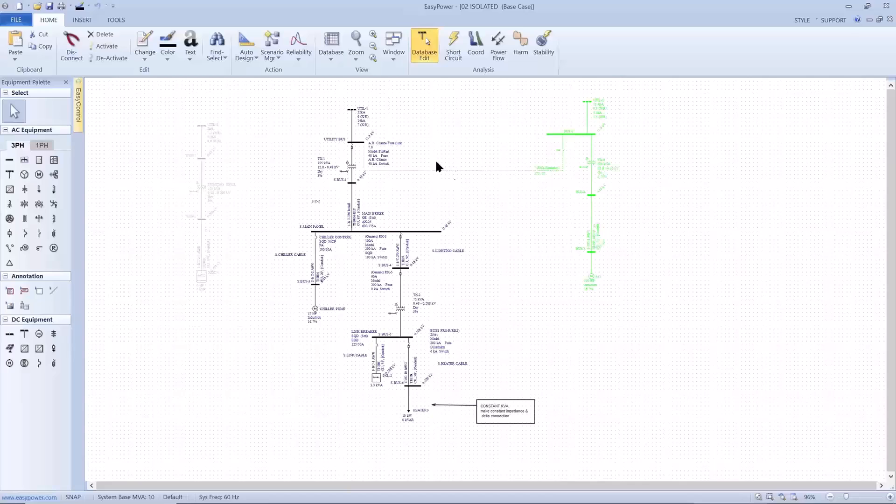
left_click(100, 45)
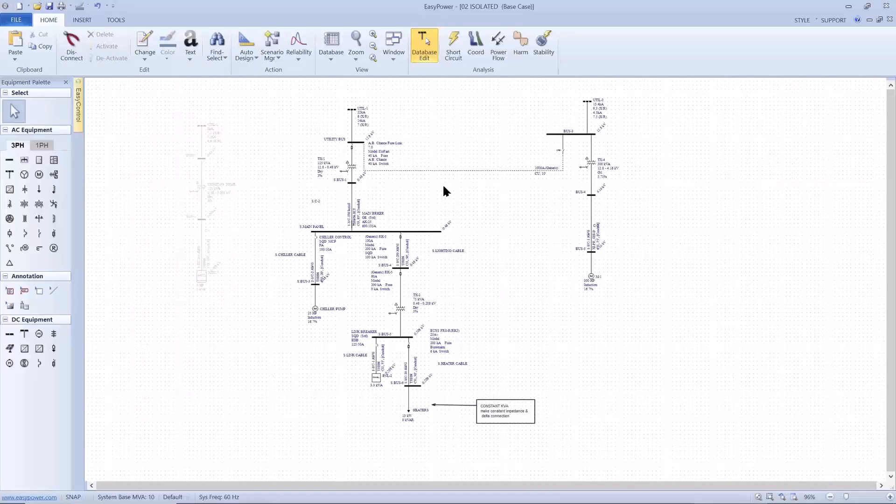
Review the data of the dotted busway between UTILITY BUS and BUS-3 and of its open switch on BUS-3
scroll(445, 191, "up", 3)
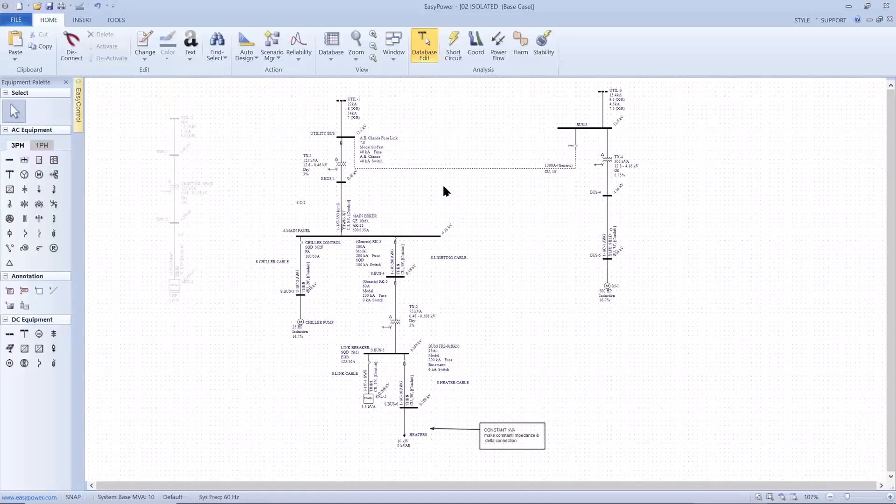
double_click(457, 163)
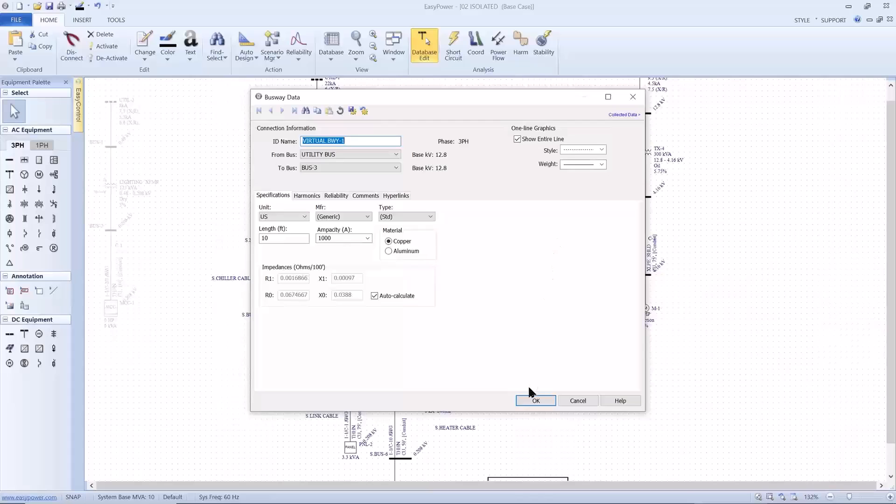
left_click(530, 396)
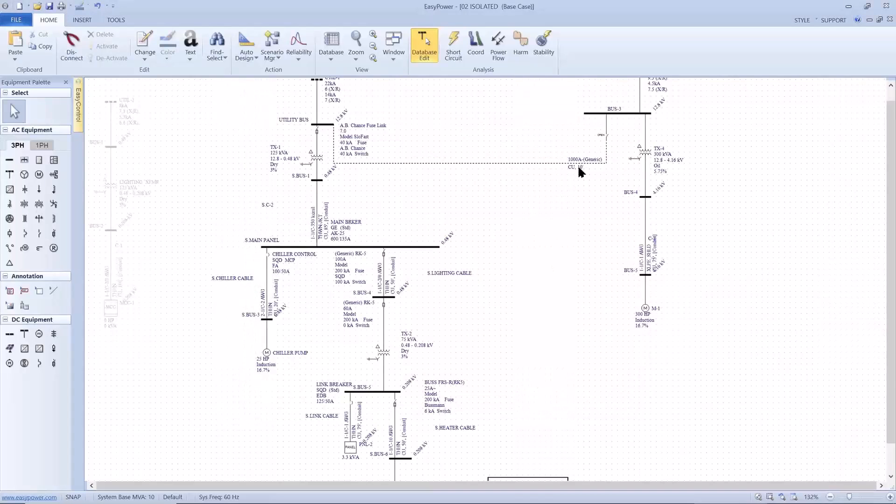
left_click(607, 137)
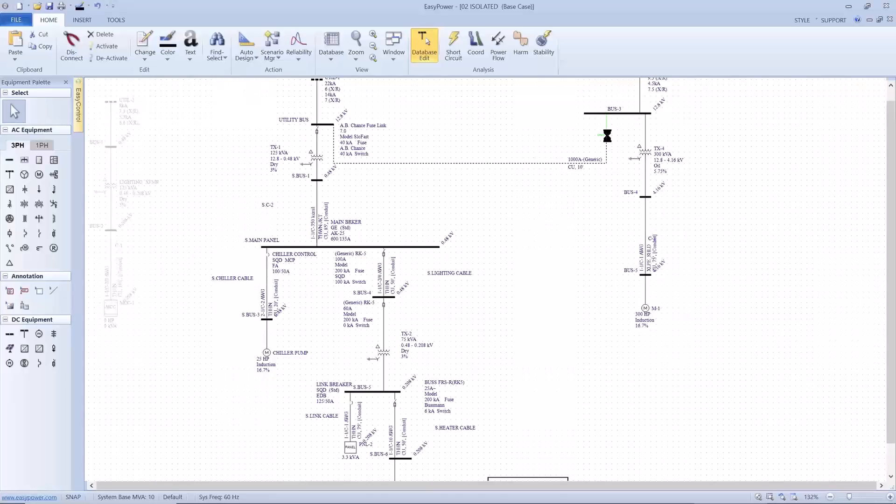
double_click(608, 138)
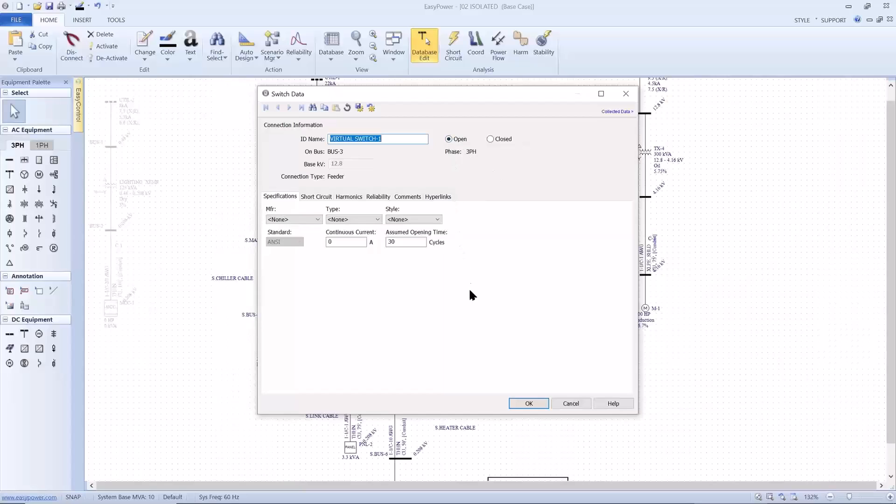
left_click(515, 404)
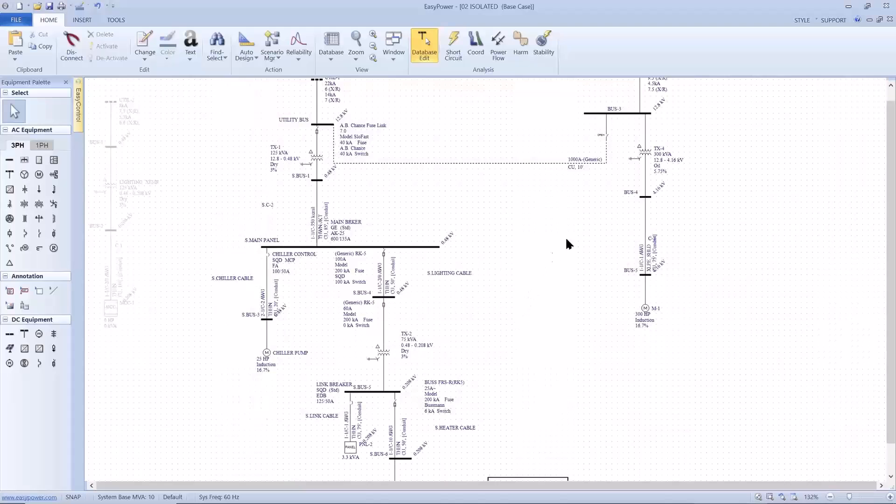
Activate the greyed-out UTIL-2 section of the one-line, from the utility down to MCC-1
left_click_drag(584, 216, 566, 277)
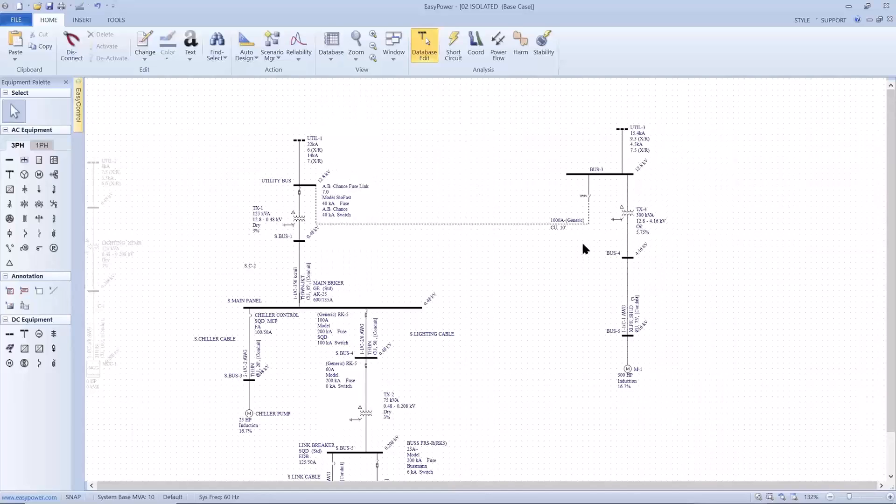
scroll(571, 246, "down", 1)
left_click_drag(477, 250, 488, 234)
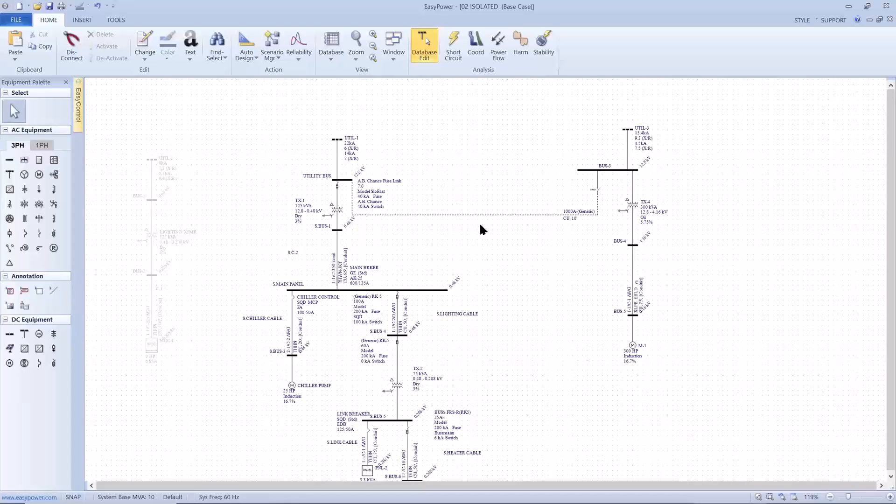
left_click_drag(319, 225, 378, 229)
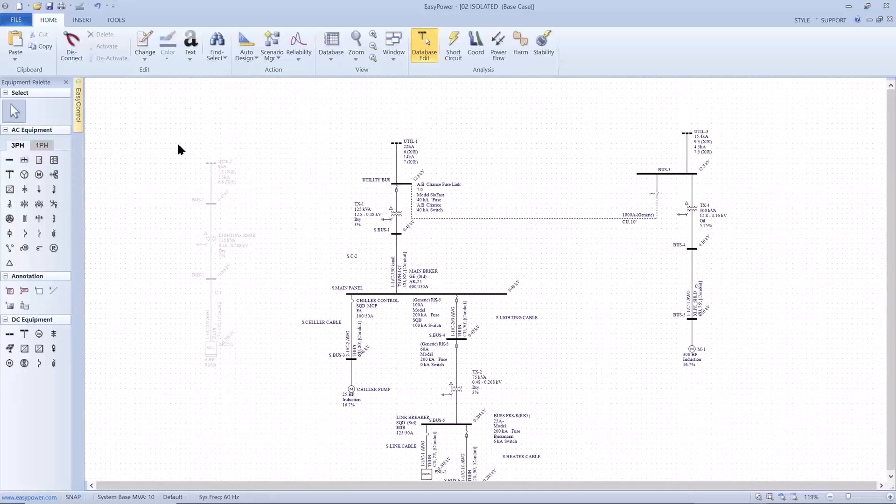
left_click_drag(178, 145, 266, 366)
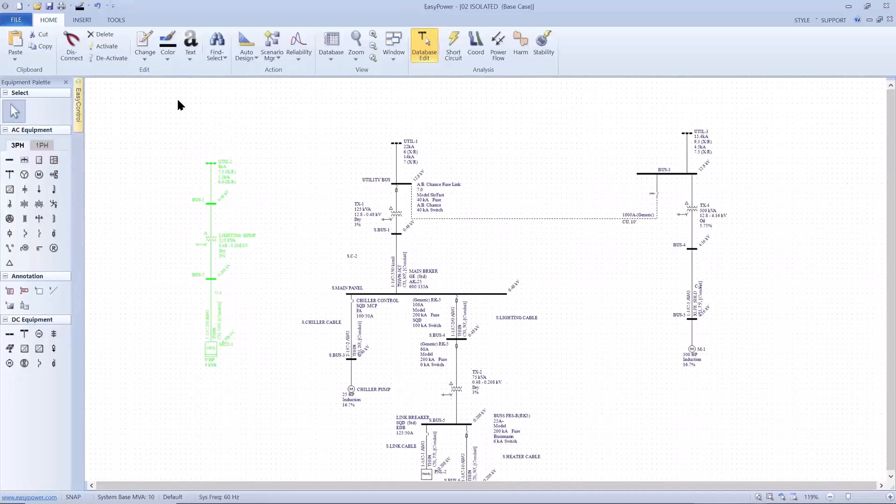
left_click(107, 47)
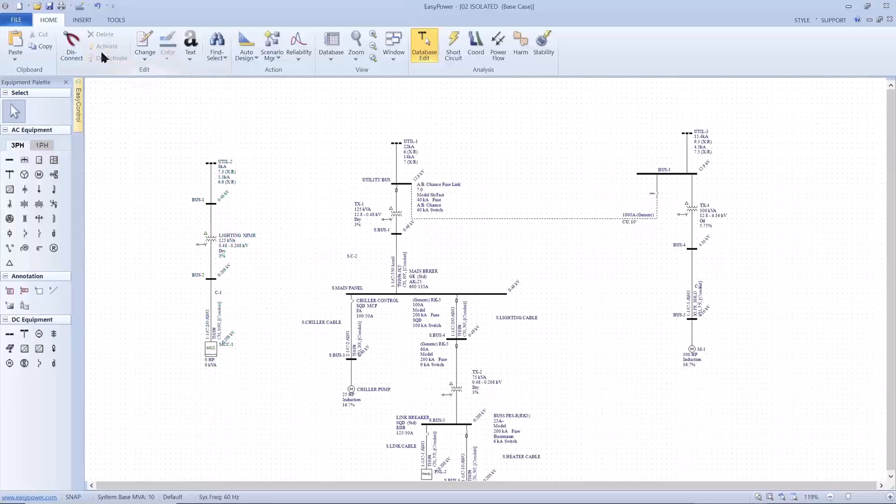
Connect BUS-1 to S.MAIN PANEL with a new cable and raise its horizontal run above the LIGHTING XFMR label
scroll(229, 292, "up", 1)
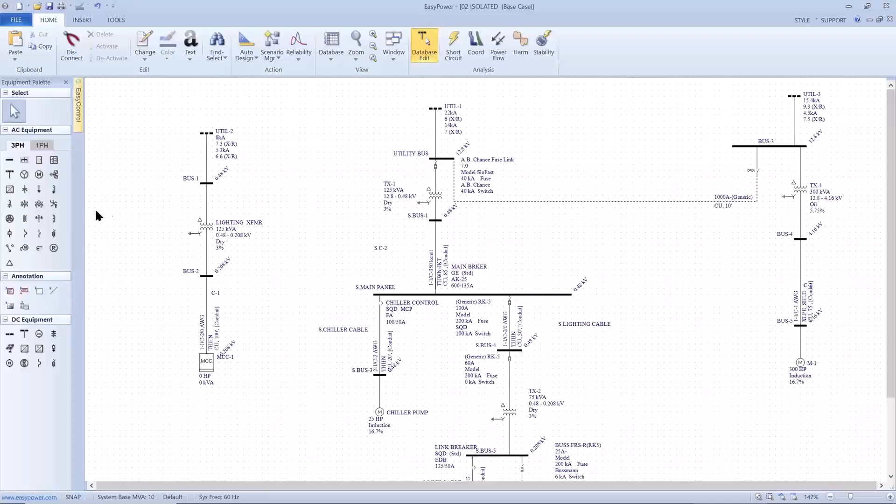
left_click(14, 219)
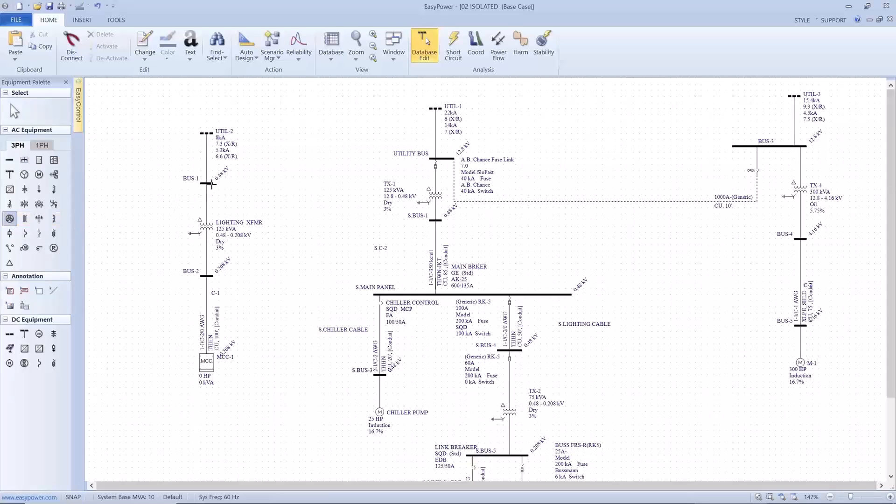
left_click_drag(212, 183, 393, 297)
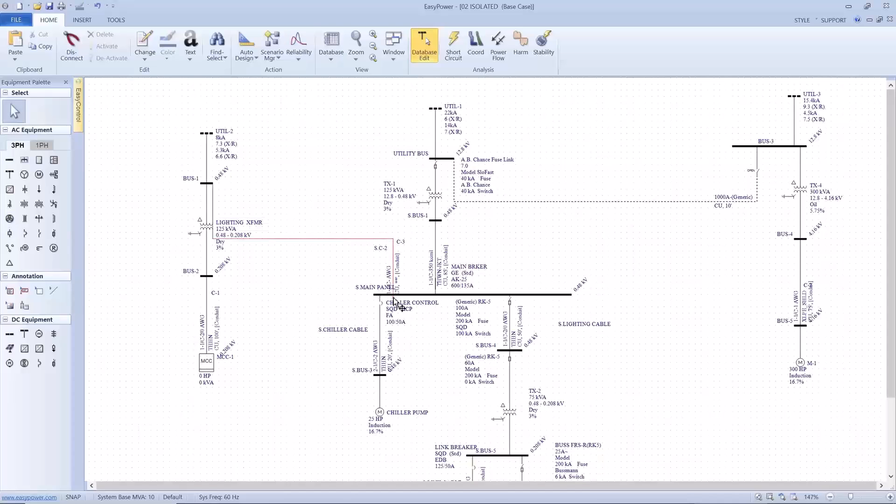
scroll(335, 257, "up", 1)
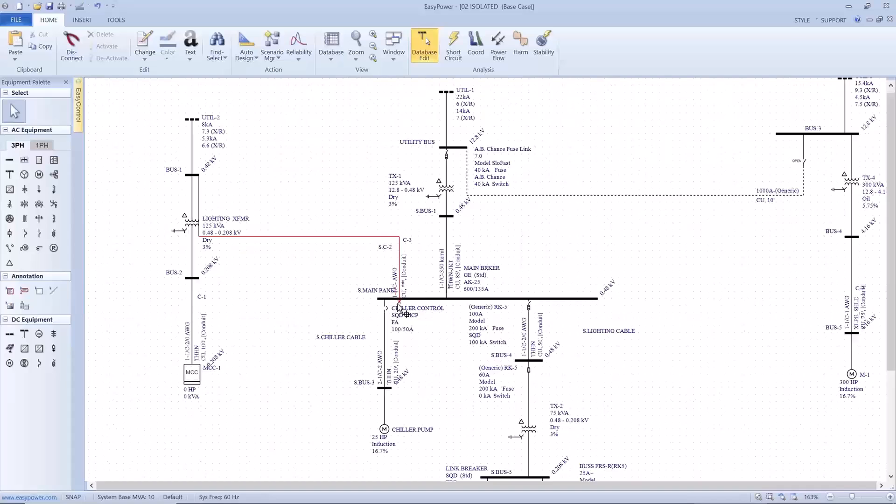
left_click_drag(399, 301, 398, 299)
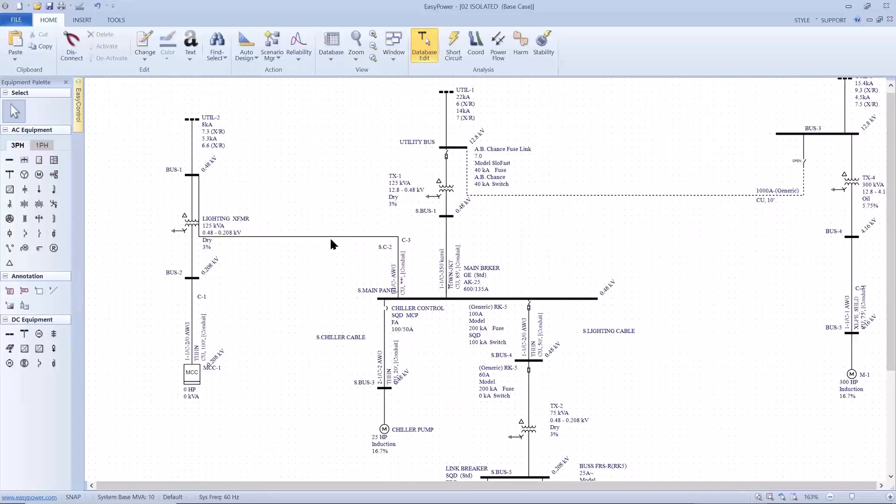
left_click_drag(329, 237, 324, 204)
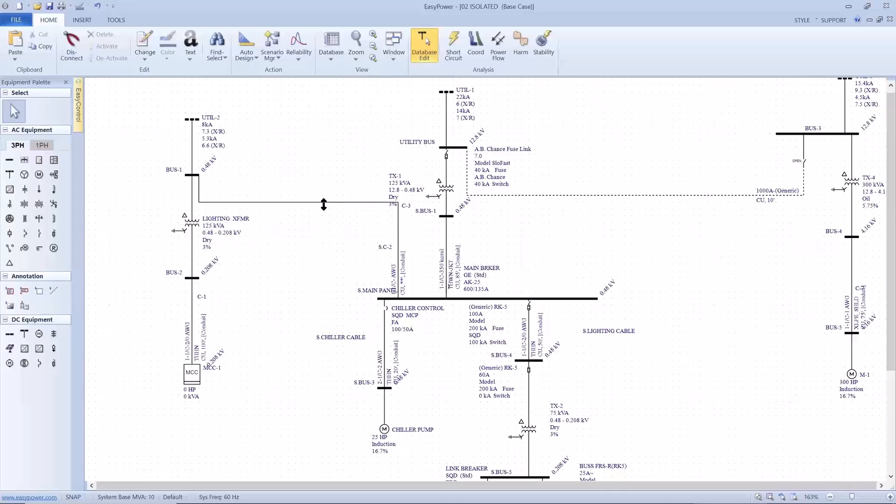
Add a switch at the BUS-1 end of the new cable, name it VIRTUAL, and set it to Open
left_click(38, 233)
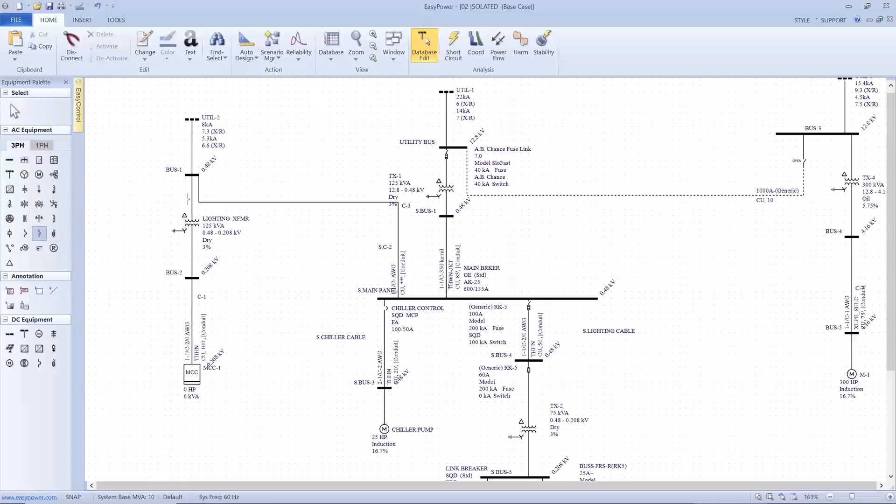
key("Escape")
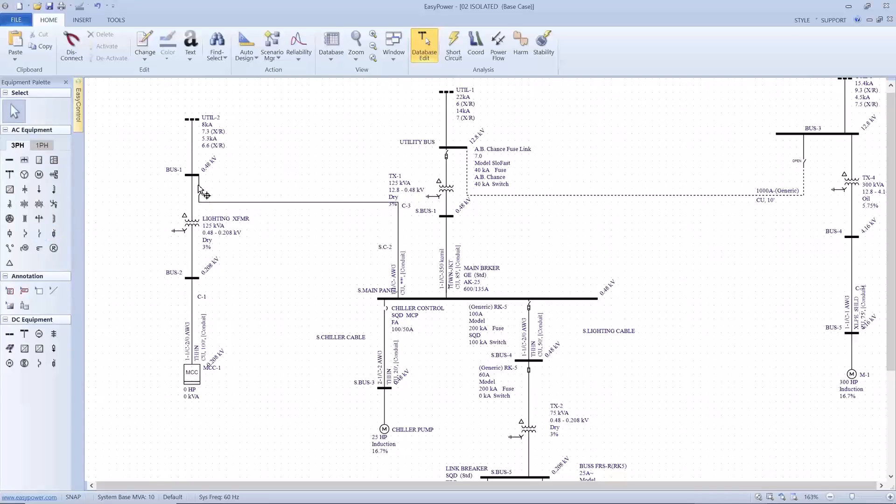
double_click(199, 198)
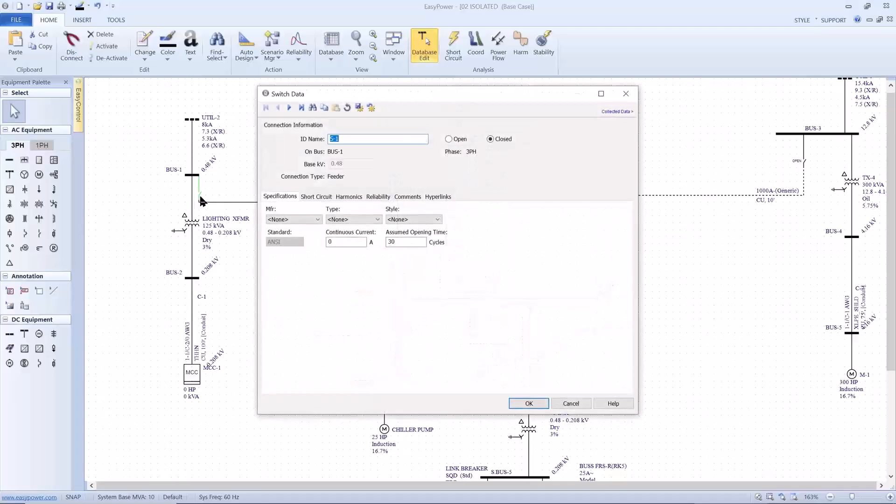
left_click(448, 140)
left_click_drag(392, 142, 320, 138)
type("VIRTUAL")
left_click(520, 404)
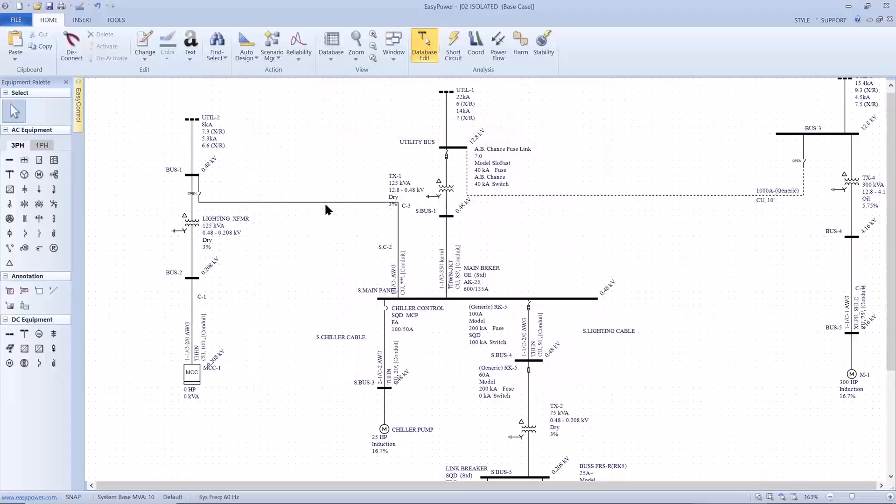
Name the cable between BUS-1 and S.MAIN PANEL VIRTUAL and set it to 50 ft long, THHN insulation, size 14
left_click(325, 203)
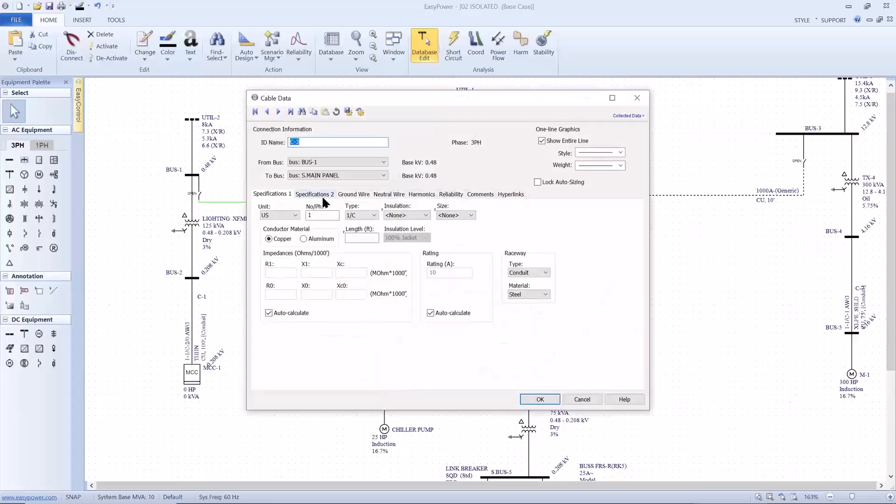
type("VIRTUAL")
left_click(362, 238)
type("50")
left_click(412, 217)
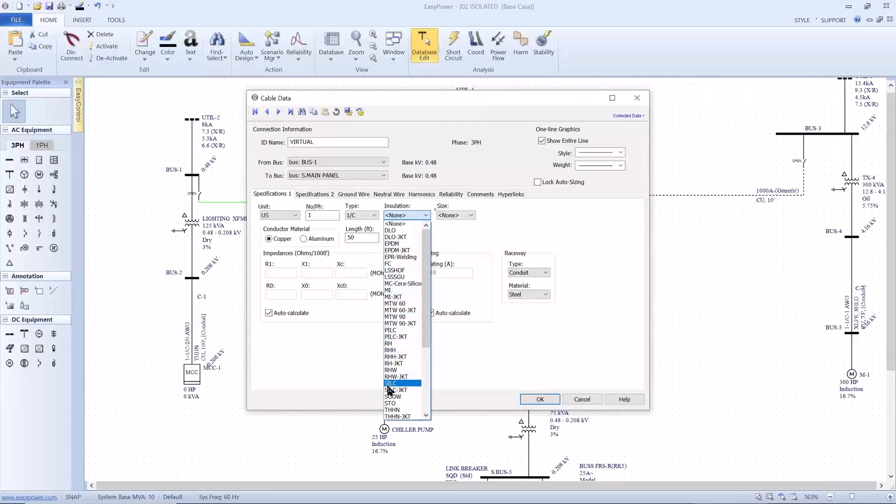
left_click(392, 409)
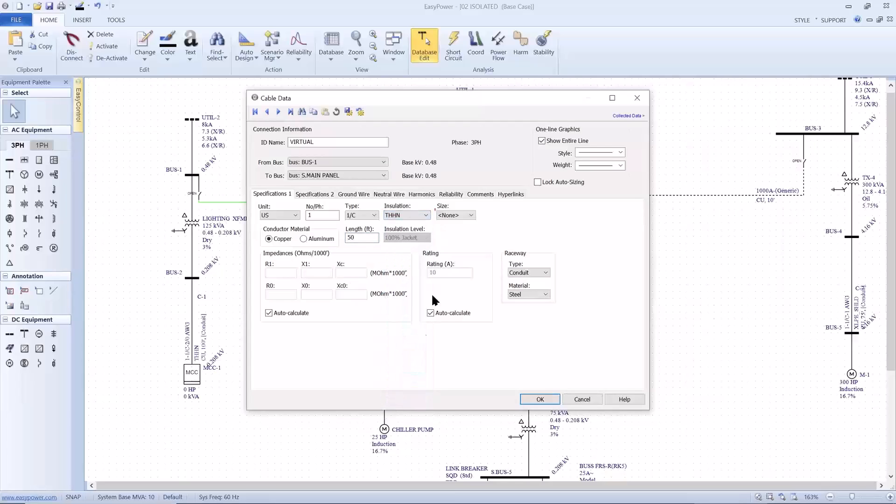
left_click(465, 215)
left_click(457, 225)
left_click(532, 399)
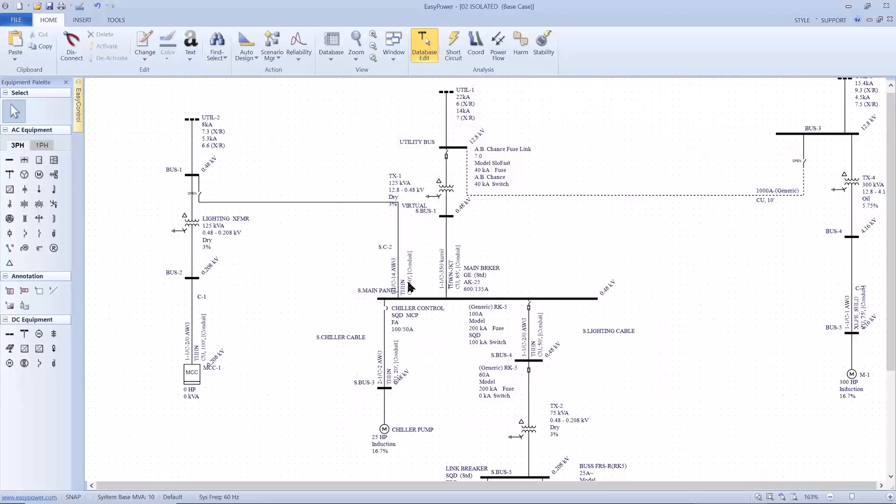
Turn off Show Entire Line for the VIRTUAL cable between BUS-1 and S.MAIN PANEL
left_click(352, 203)
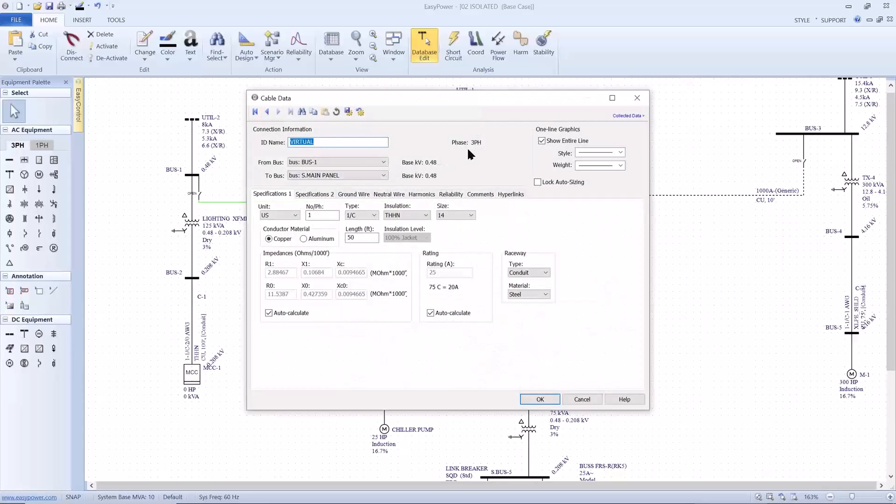
left_click(539, 142)
left_click(532, 399)
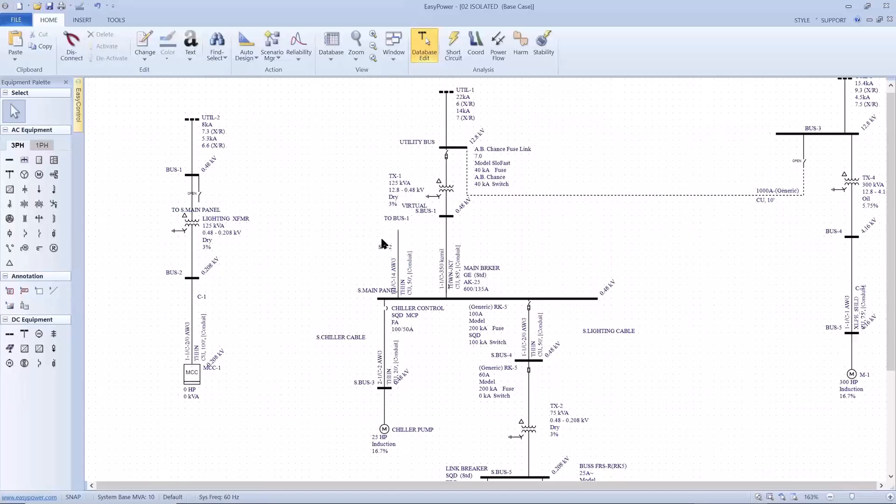
Move the VIRTUAL cable label away from the S.BUS-1 and TX-1 labels, and run a short circuit analysis faulting all buses
left_click_drag(408, 205, 321, 210)
left_click(452, 52)
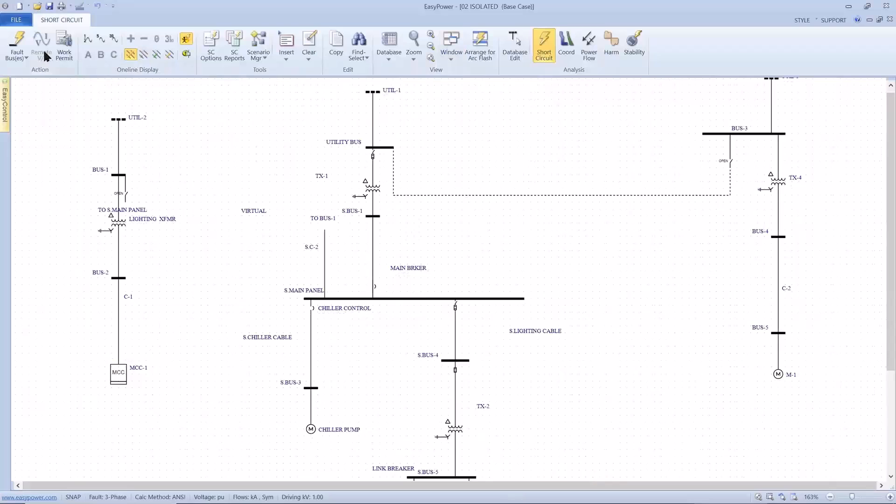
left_click(17, 46)
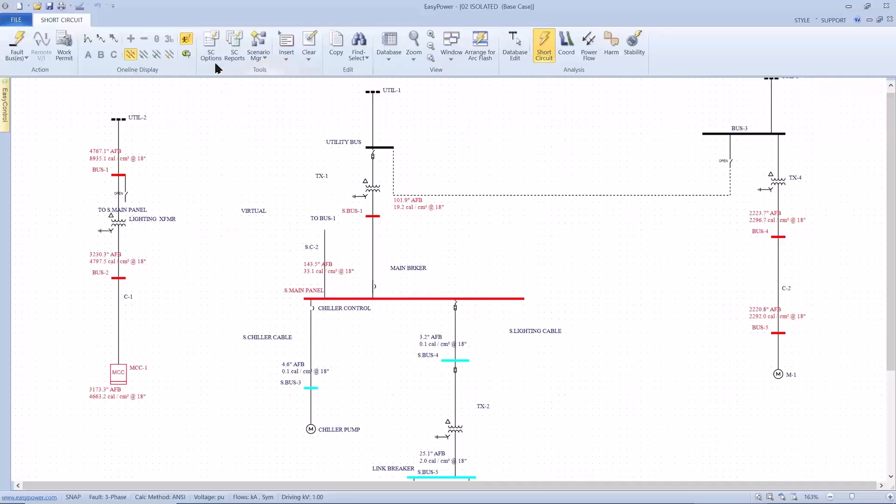
Show the momentary fault currents at all buses instead of the arc flash results, and return to the equipment duty display
left_click(185, 55)
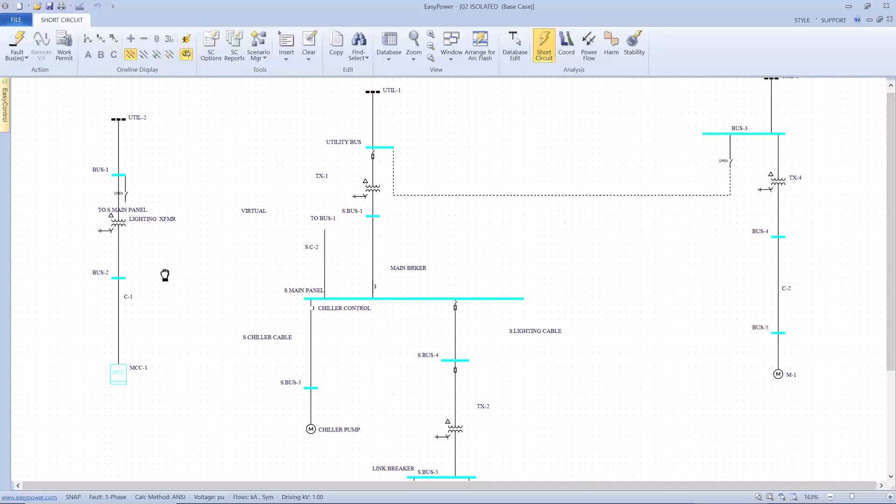
scroll(165, 275, "down", 3)
left_click_drag(162, 179, 170, 276)
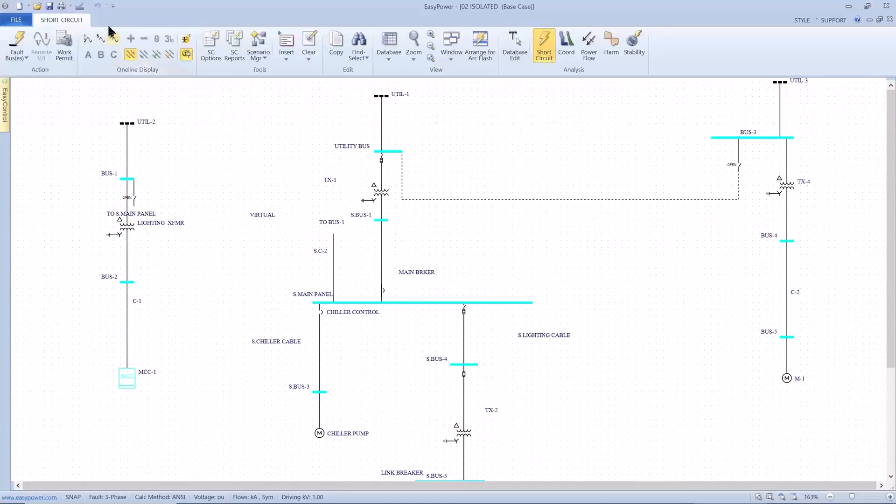
left_click(87, 39)
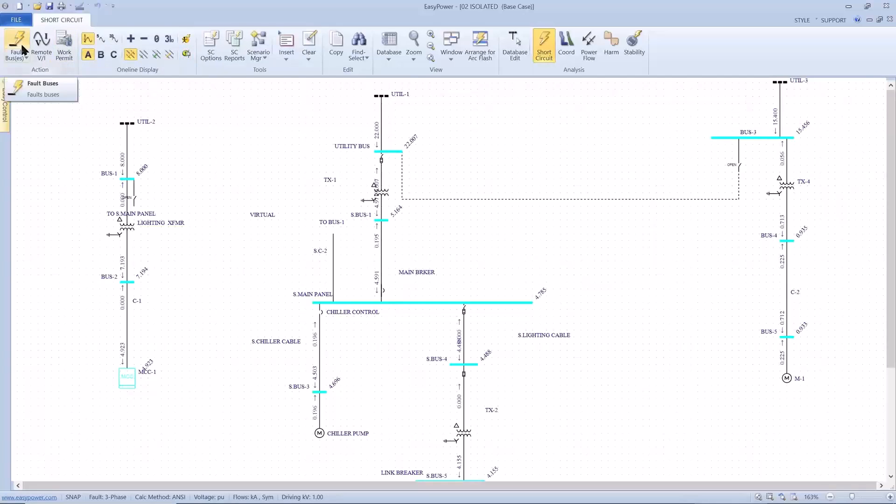
left_click(185, 56)
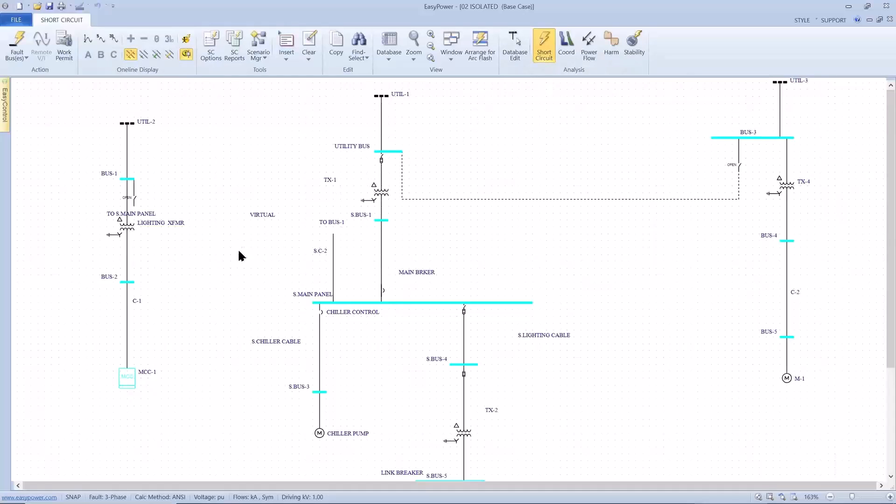
Fault only MCC-1 in Coordination mode and display its momentary fault current on the one-line
left_click(572, 54)
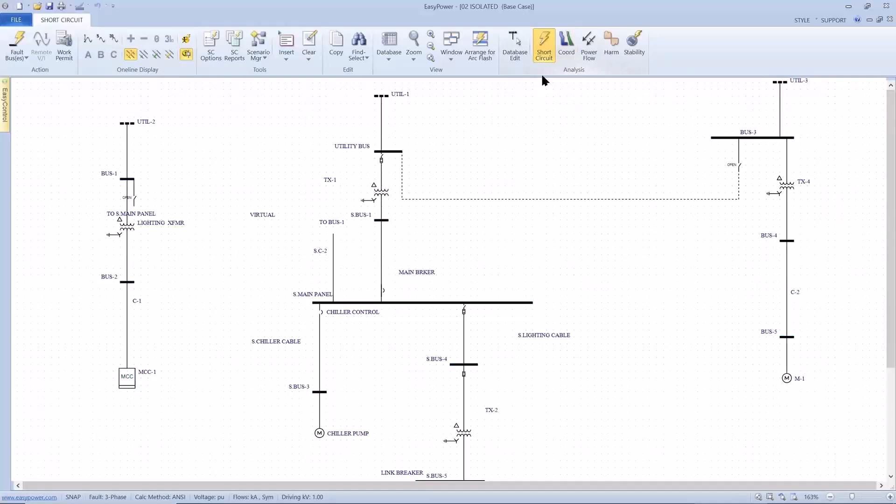
left_click(124, 372)
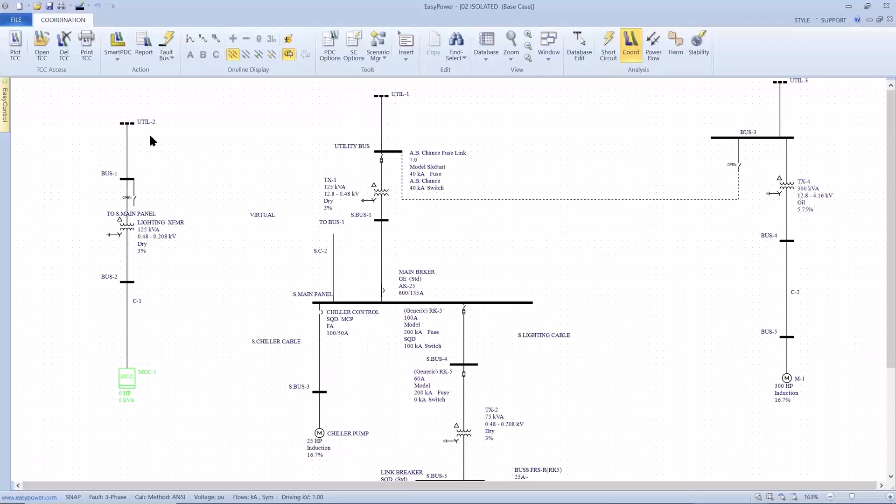
left_click(167, 42)
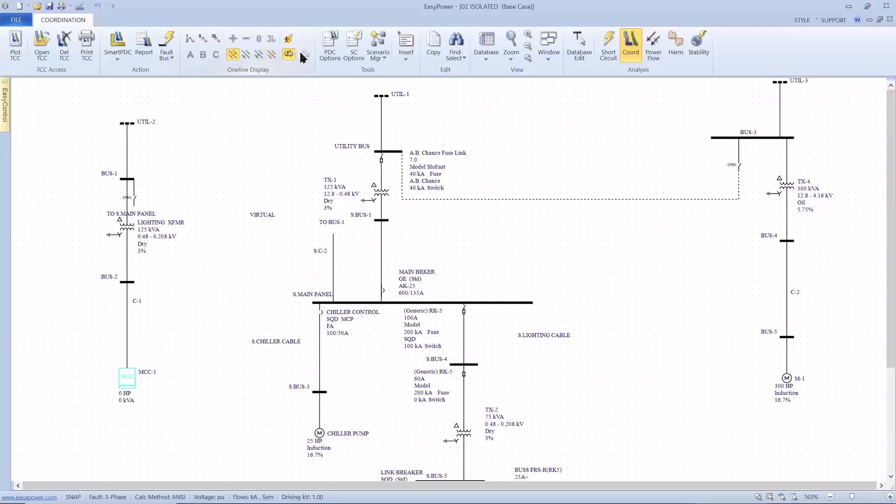
left_click(189, 44)
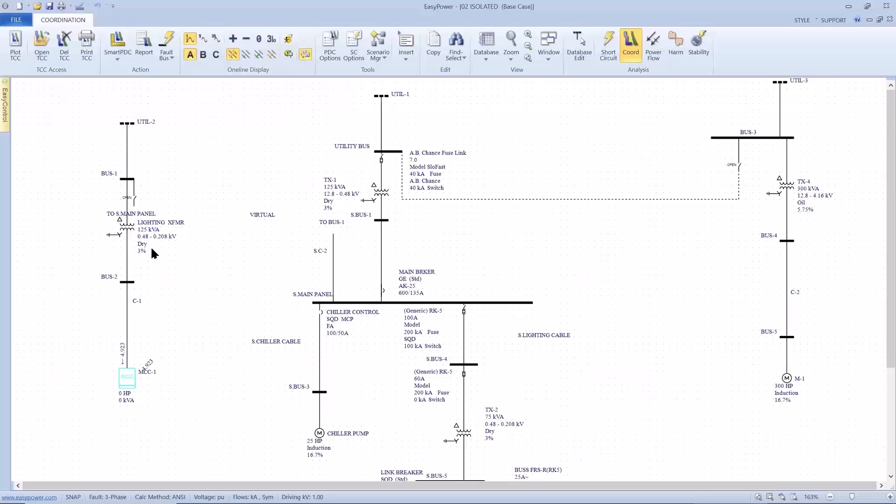
scroll(135, 270, "up", 1)
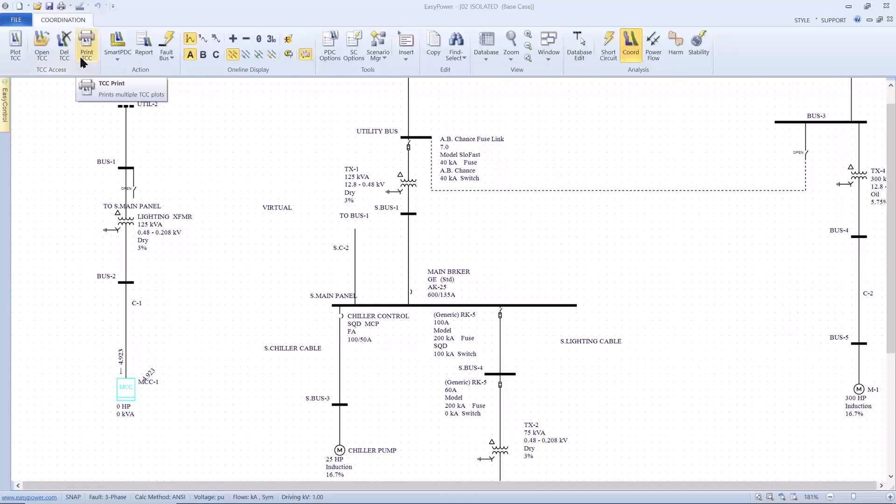
Close the 02 ISOLATED project without saving the changes and switch back to the presentation slides
left_click(17, 21)
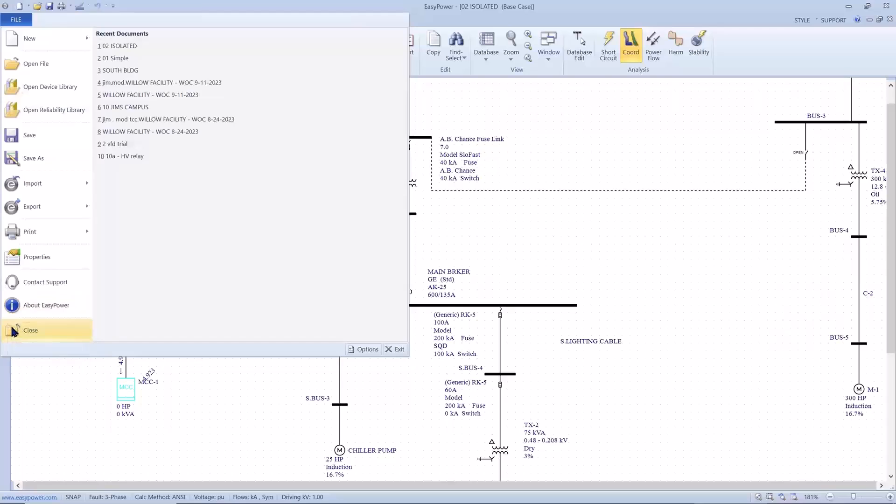
left_click(29, 330)
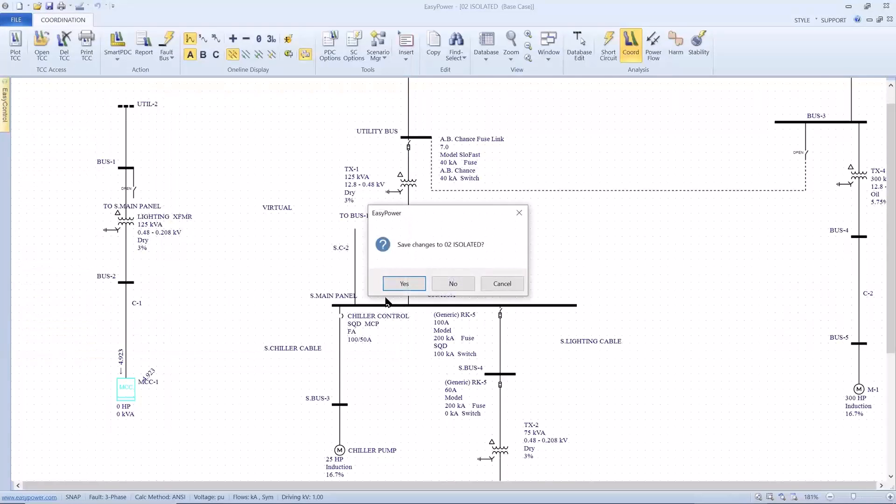
left_click(434, 288)
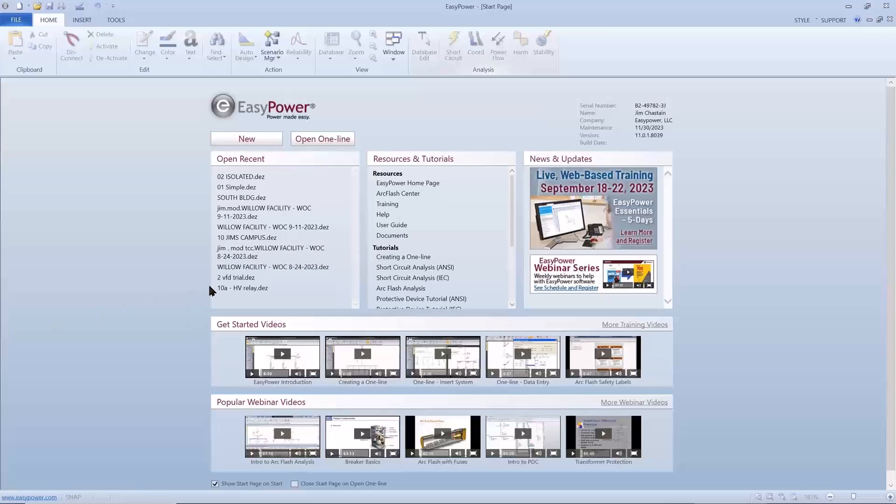
key("alt+Tab")
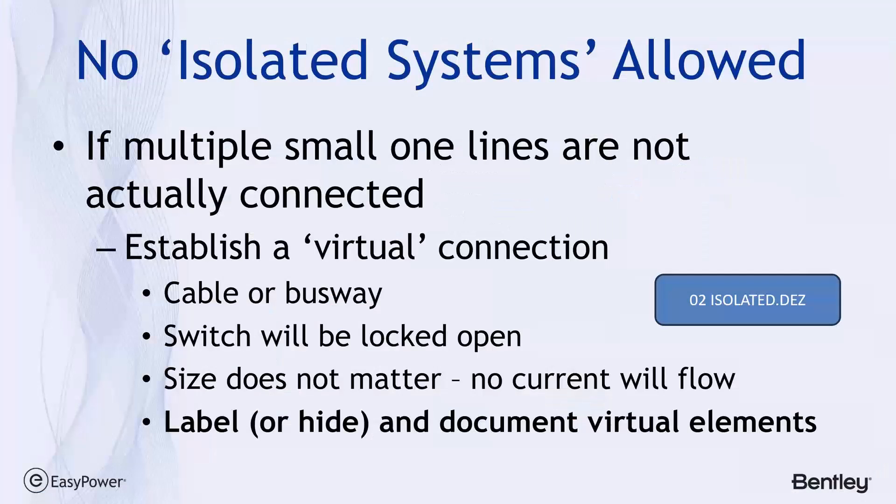
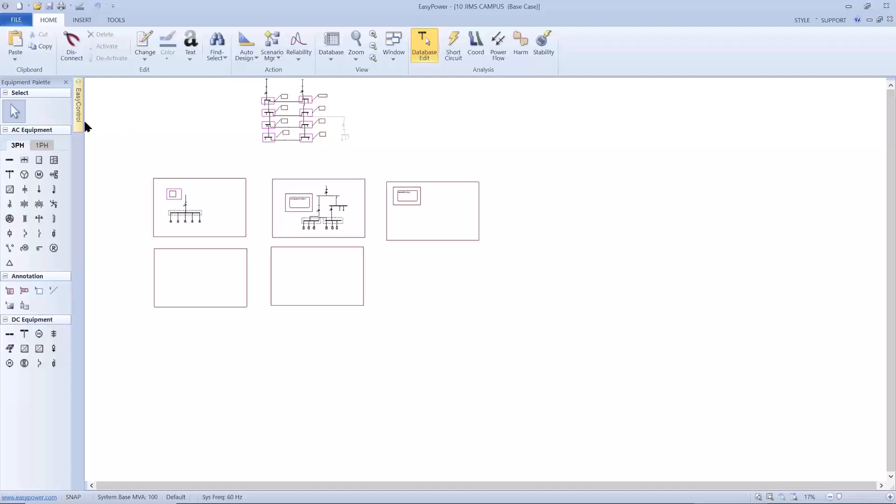
Open the named views, display 5K SUBSTATION 1 and Ring HV main, and fit the whole campus one-line to the window
mouse_move(82, 125)
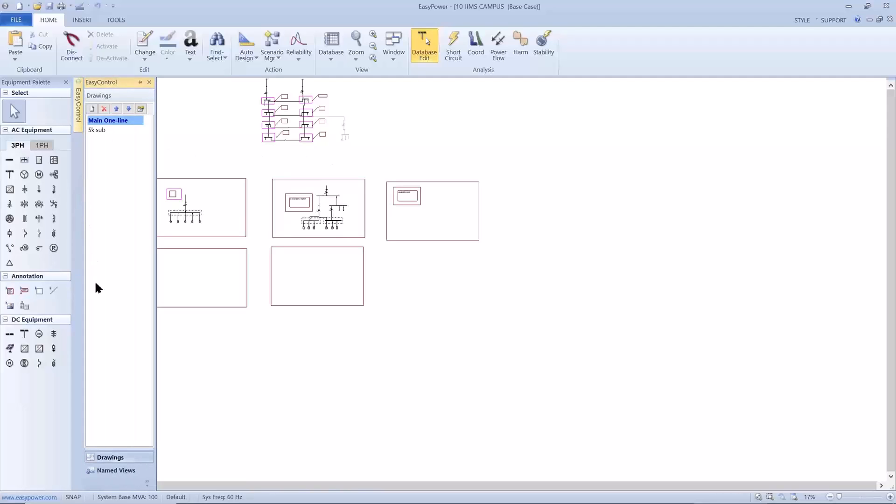
left_click(122, 471)
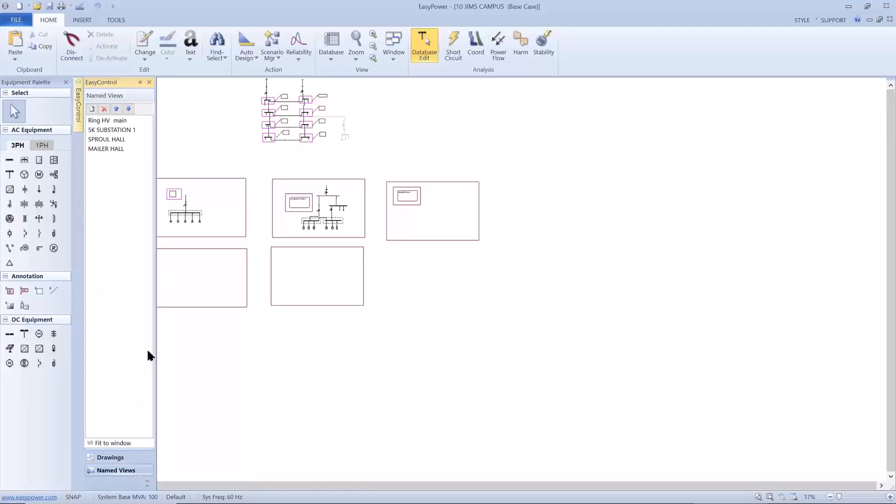
left_click(120, 123)
left_click(120, 130)
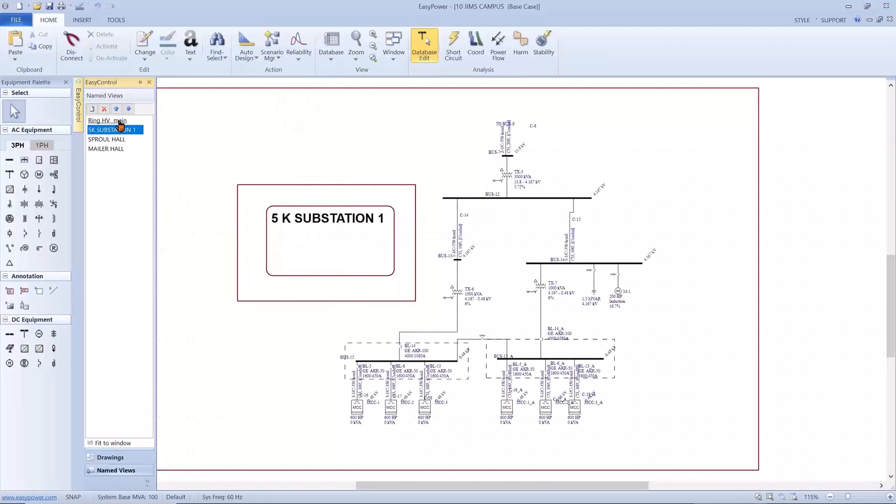
left_click(119, 122)
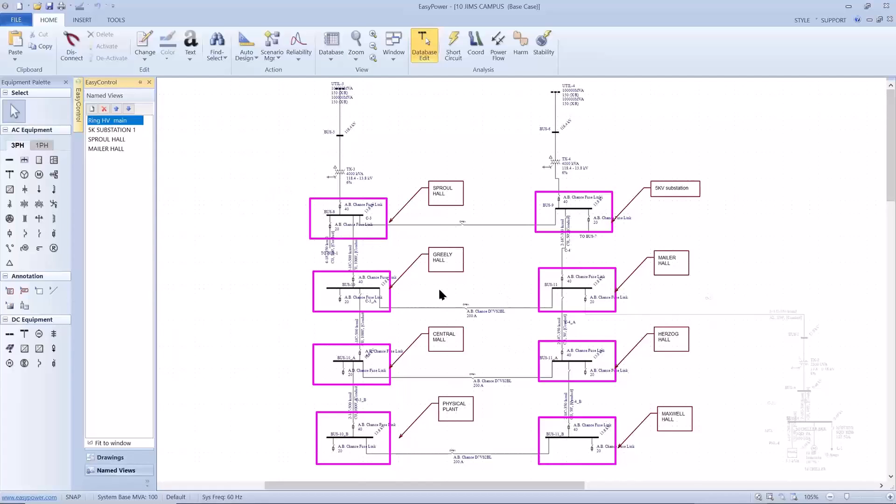
left_click(371, 57)
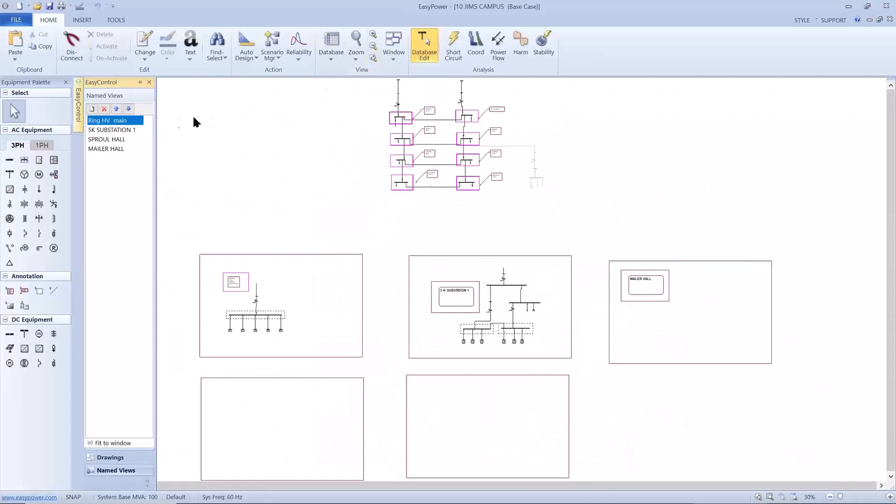
Jump between the 5K SUBSTATION 1 and Ring HV main named views, and open the separate 5k sub drawing
left_click(136, 130)
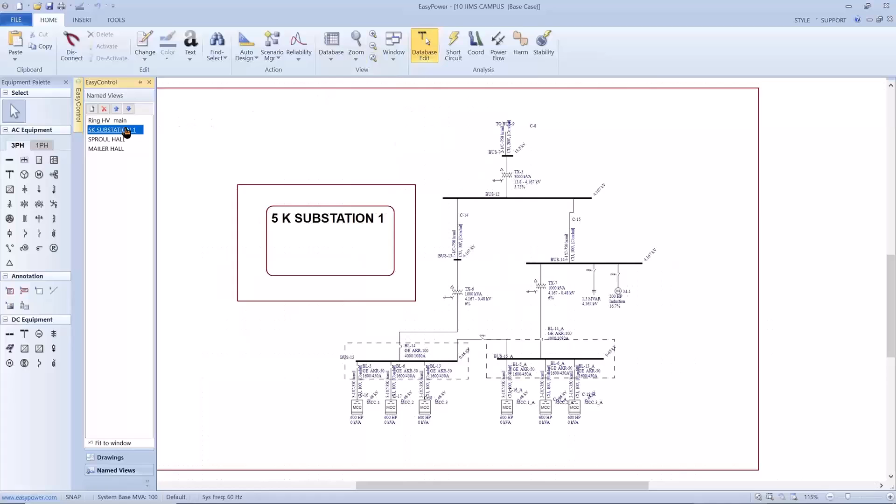
left_click(124, 121)
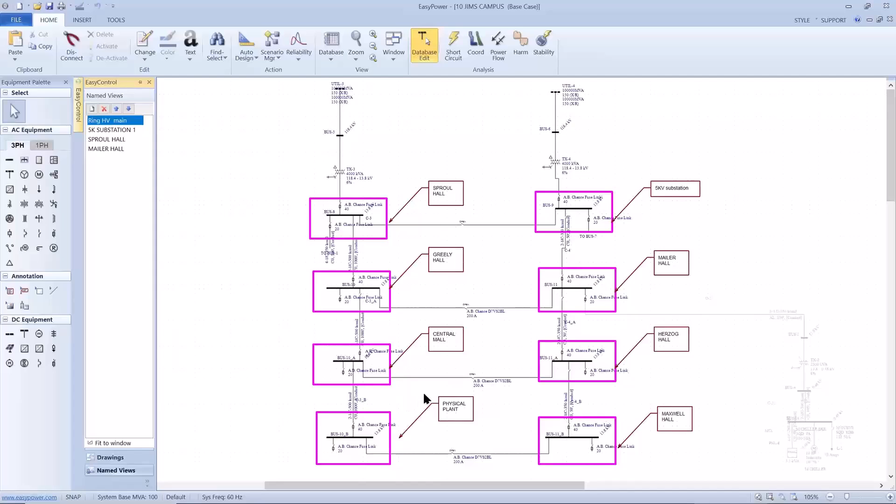
mouse_move(472, 379)
left_click(127, 130)
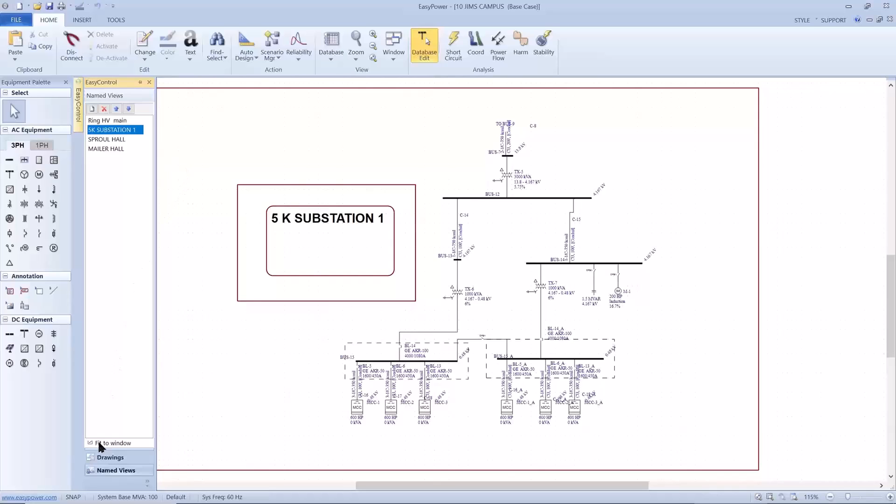
left_click(97, 458)
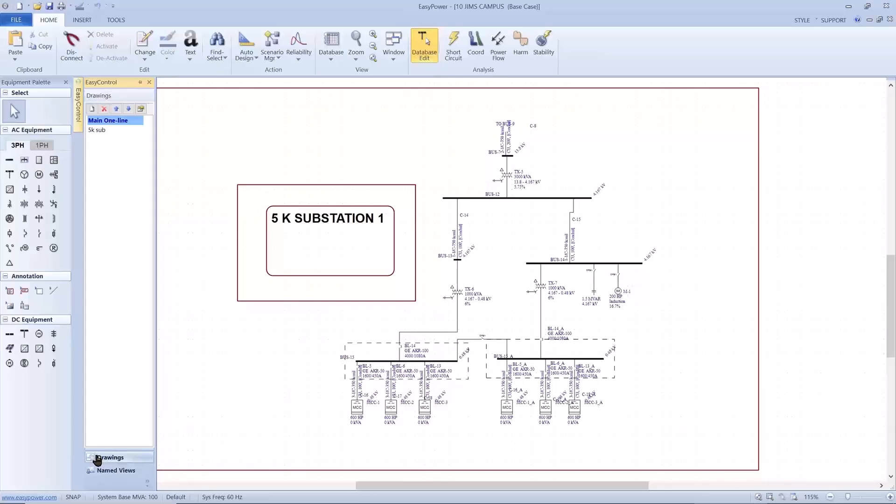
double_click(98, 132)
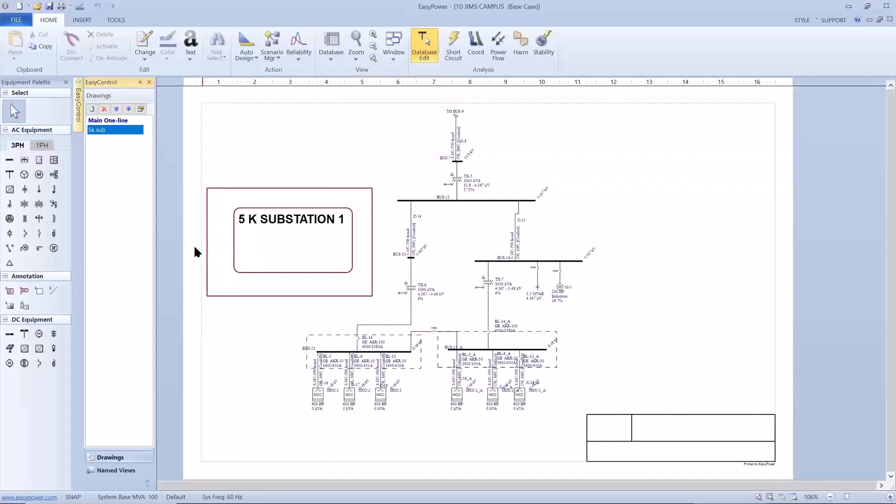
Return to the Ring HV main named view and activate the greyed-out branch fed from BUS-11, including its cable, transformer and loads
left_click(97, 471)
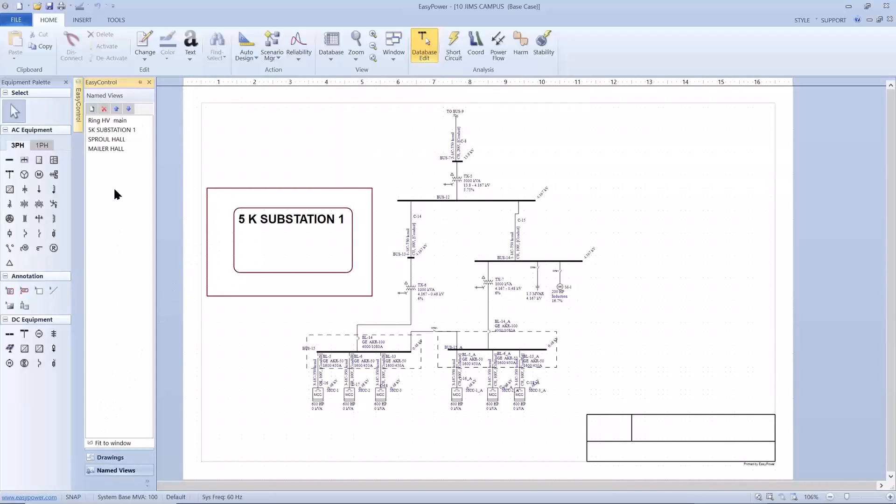
left_click(114, 122)
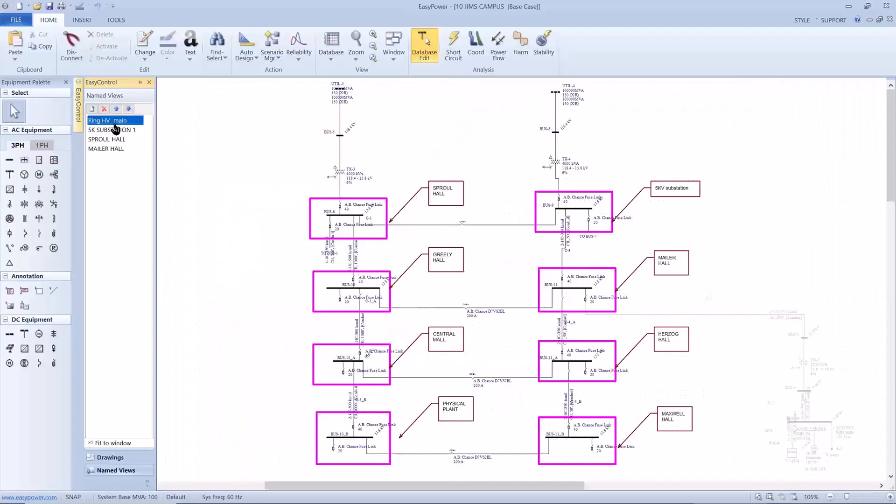
scroll(161, 194, "down", 1)
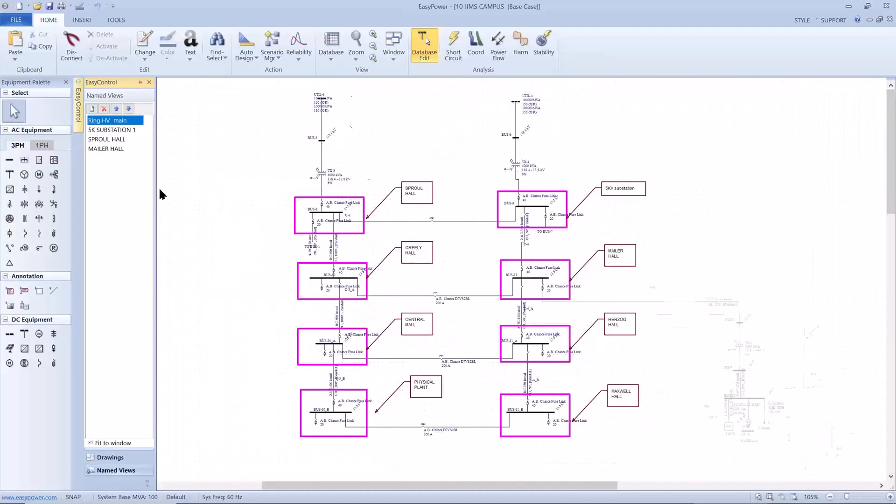
scroll(161, 194, "down", 1)
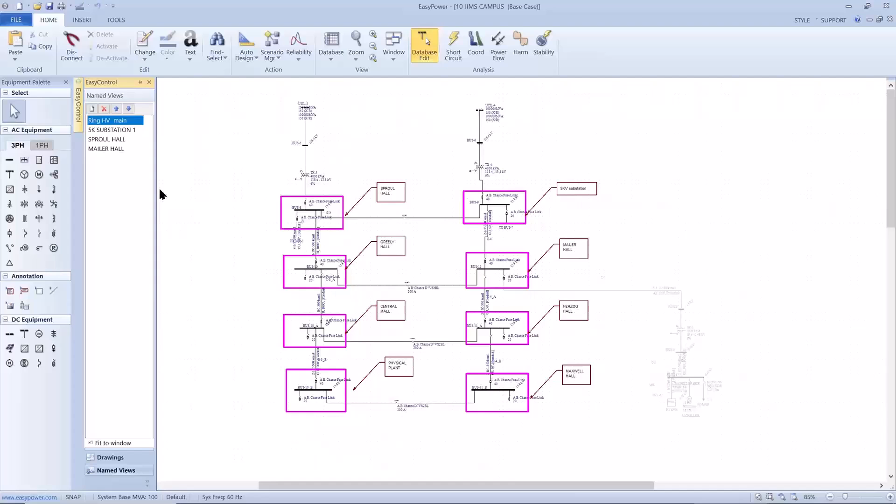
left_click_drag(316, 266, 238, 200)
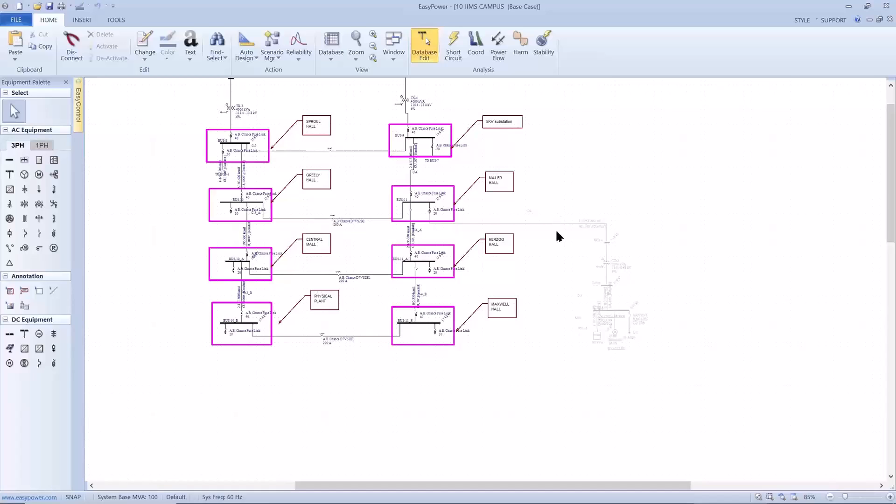
left_click_drag(550, 205, 661, 339)
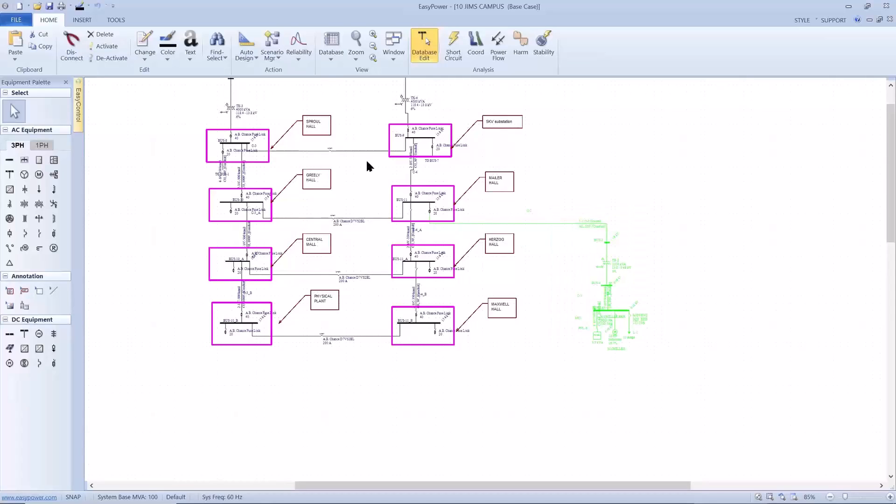
left_click(111, 46)
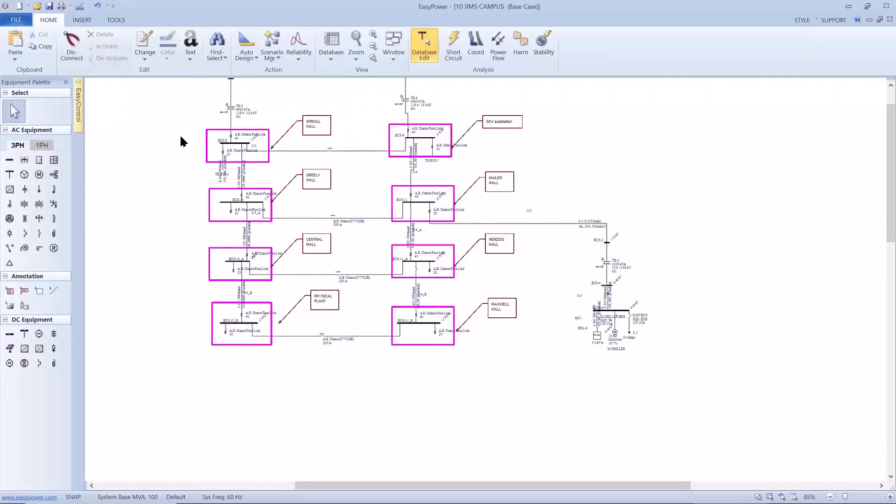
Move the activated branch from the ring main into the MAILER HALL frame, below its title block
scroll(191, 152, "down", 3)
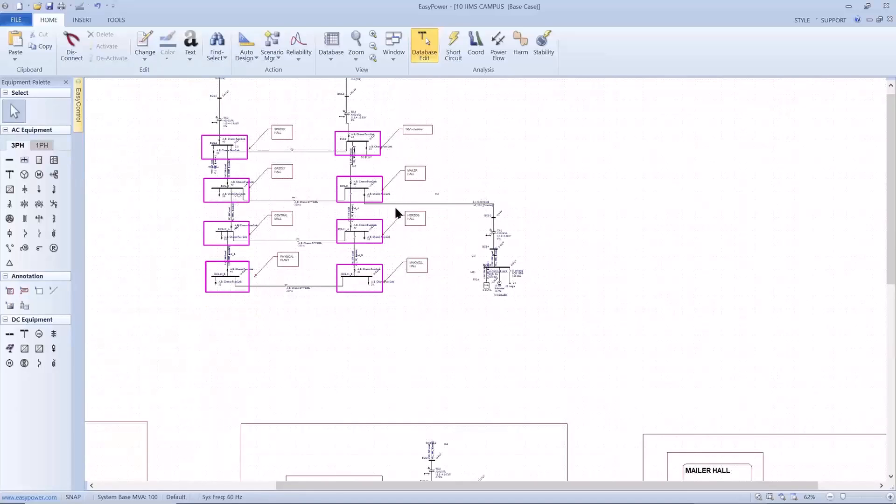
mouse_move(412, 203)
mouse_move(472, 242)
left_mouse_down()
mouse_move(390, 154)
mouse_move(291, 146)
mouse_move(208, 114)
left_mouse_up()
scroll(204, 125, "down", 3)
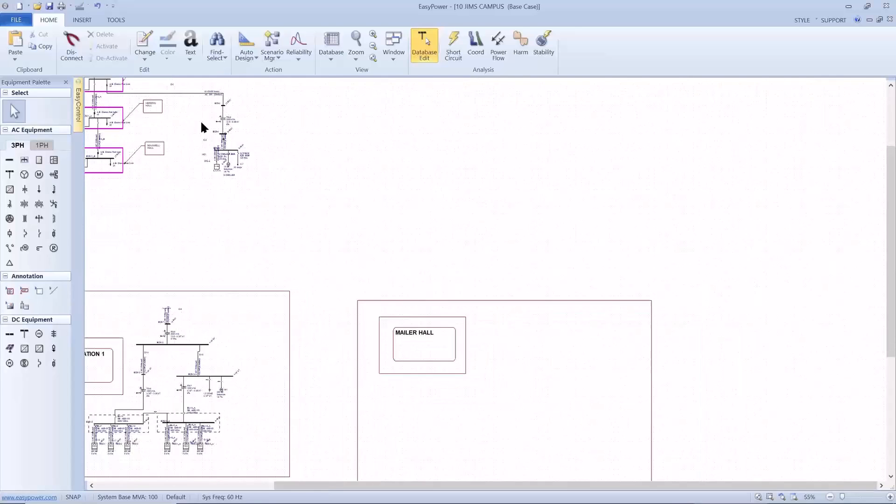
left_click_drag(194, 148, 195, 147)
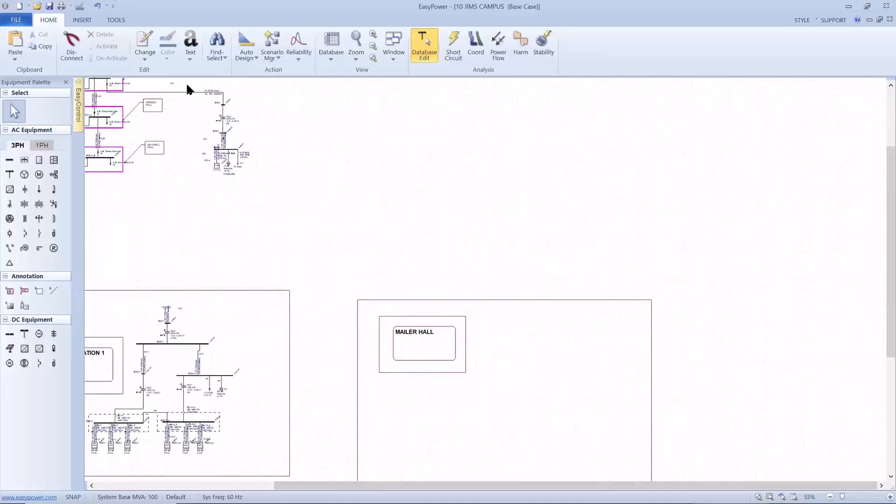
left_click_drag(186, 85, 266, 185)
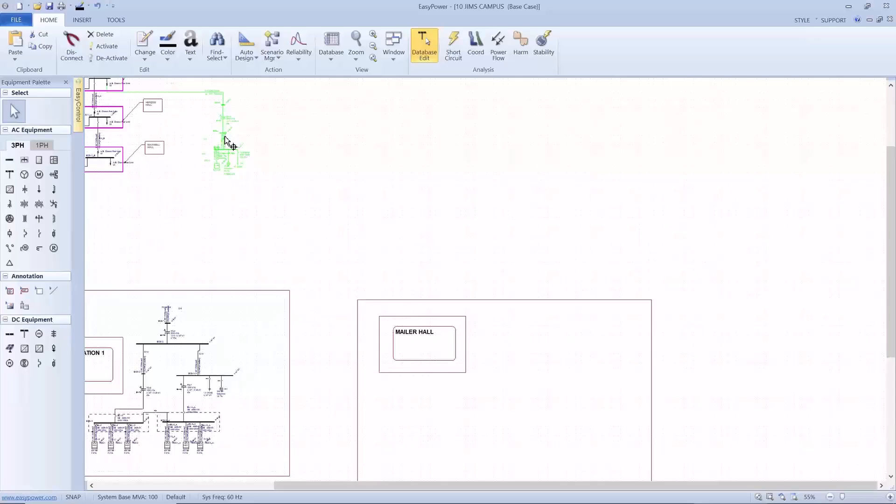
left_click_drag(225, 136, 465, 428)
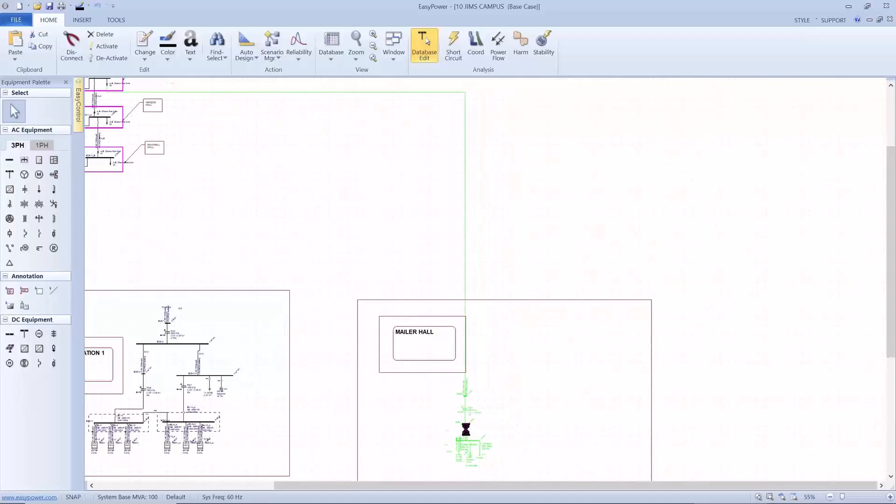
left_click_drag(513, 408, 491, 303)
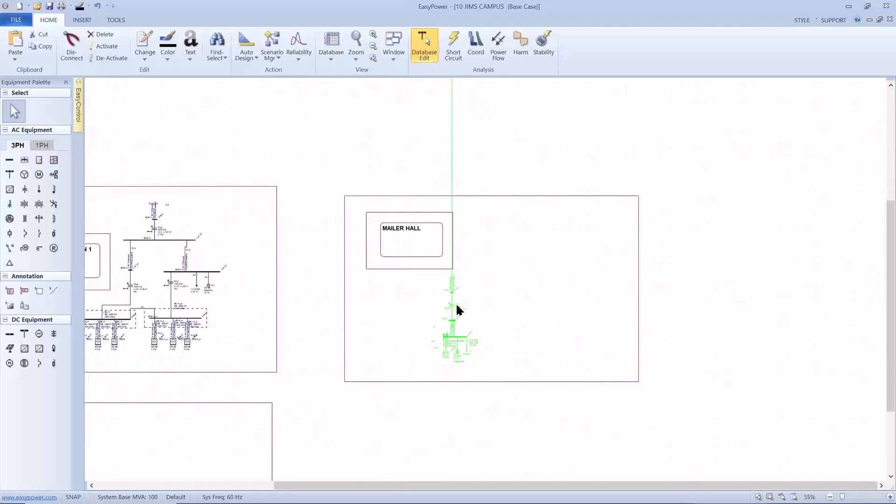
left_click_drag(457, 312, 432, 314)
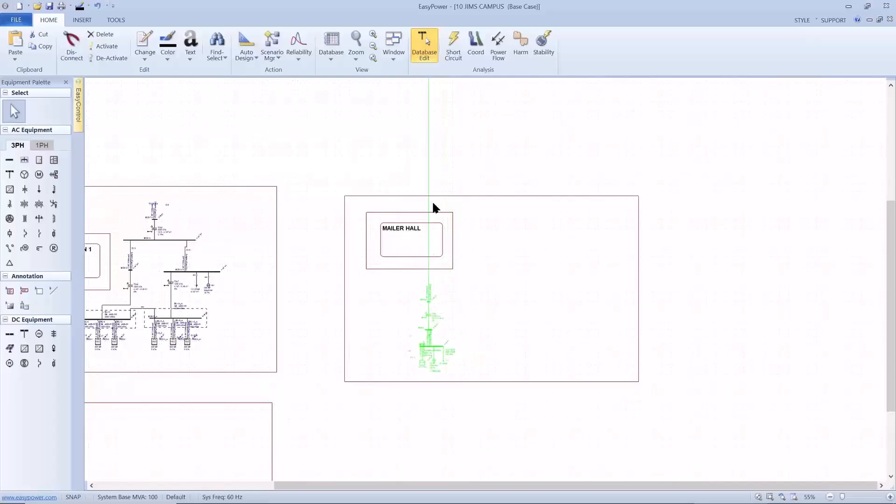
Turn off Show Entire Line for cable C-2 between BUS-11 and BUS-2
left_click(428, 177)
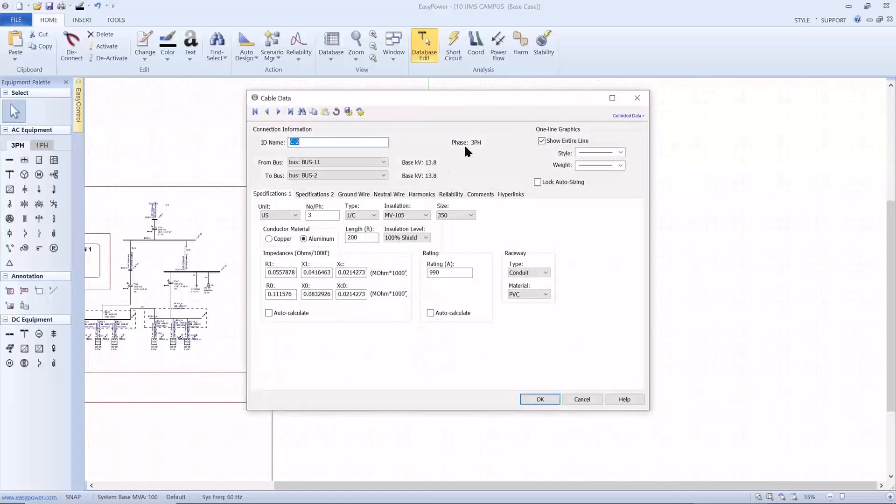
left_click(542, 141)
left_click(531, 393)
Create a panel schedule for PNL-6 and place it beside the one-line inside the MAILER HALL frame
scroll(518, 367, "up", 5)
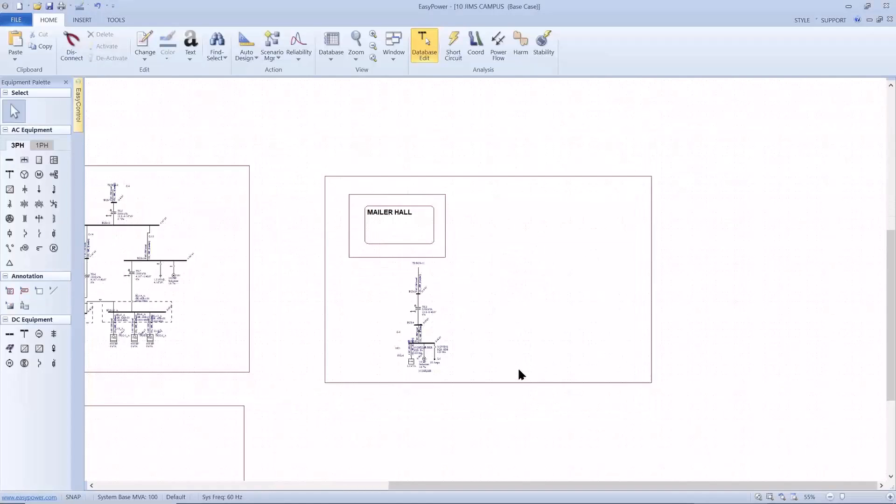
scroll(513, 363, "up", 1)
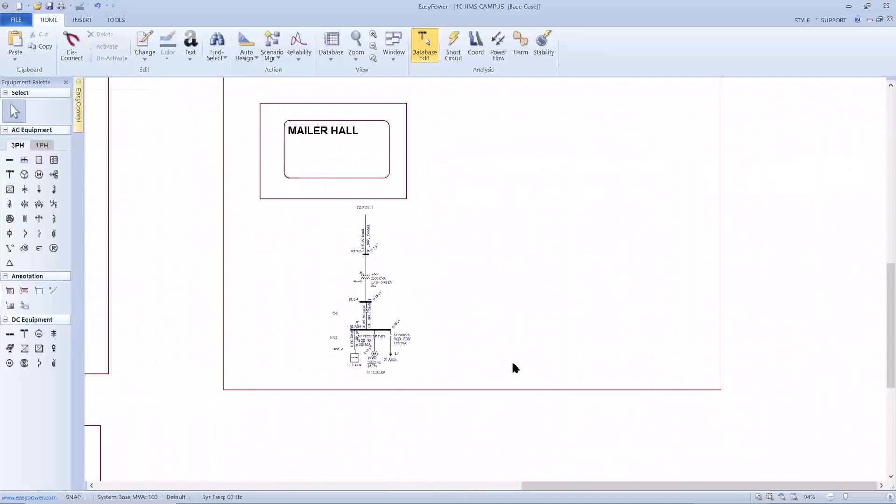
scroll(511, 361, "up", 1)
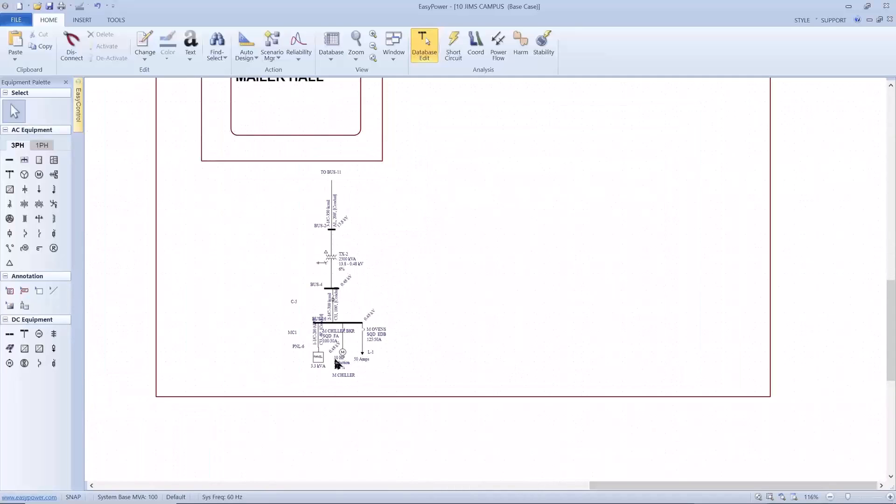
left_click(318, 358)
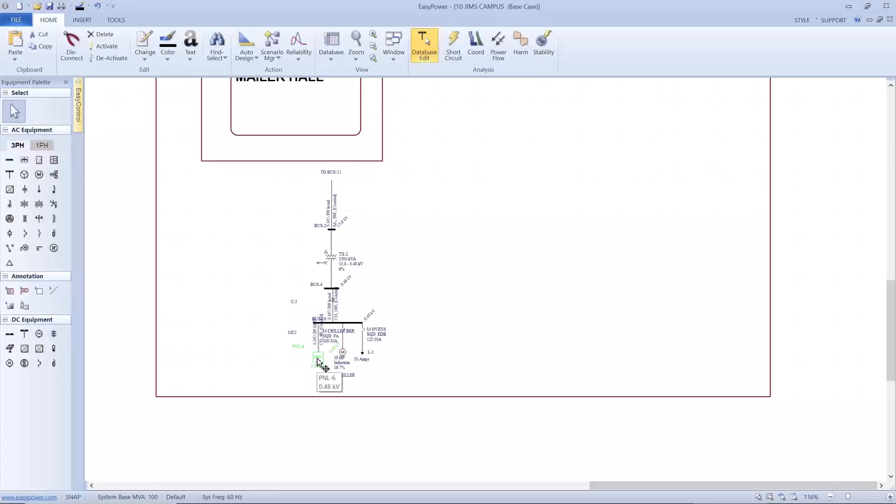
right_click(441, 204)
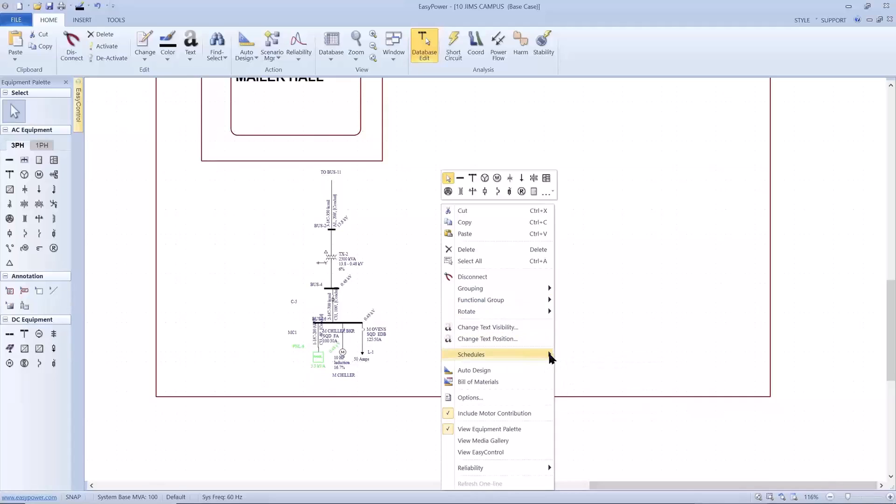
left_click(558, 355)
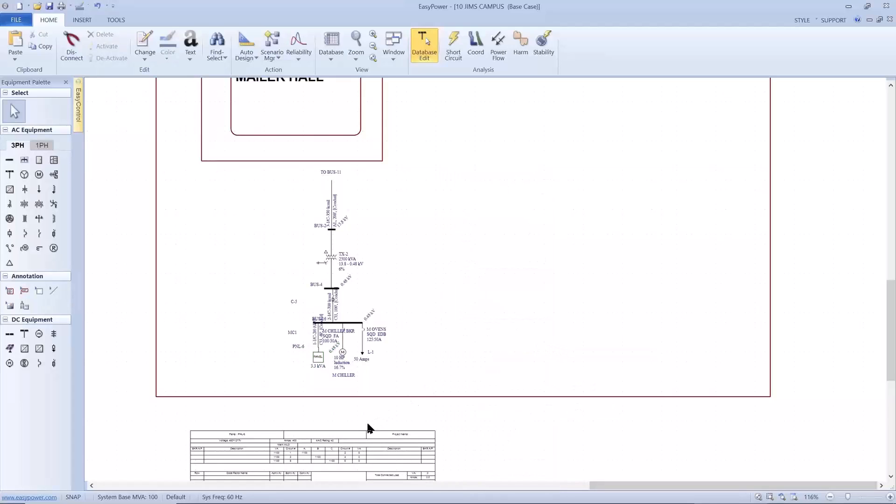
mouse_move(355, 431)
left_mouse_down()
mouse_move(482, 334)
mouse_move(576, 211)
mouse_move(595, 171)
left_mouse_up()
left_click_drag(522, 170, 498, 257)
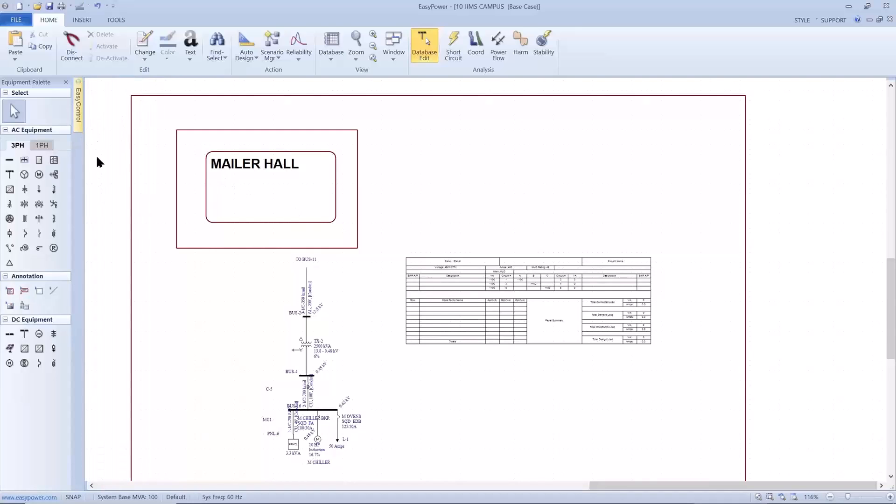
Keep the EasyControl pane pinned open and save the current view as a new named view called mailer hall
mouse_move(77, 97)
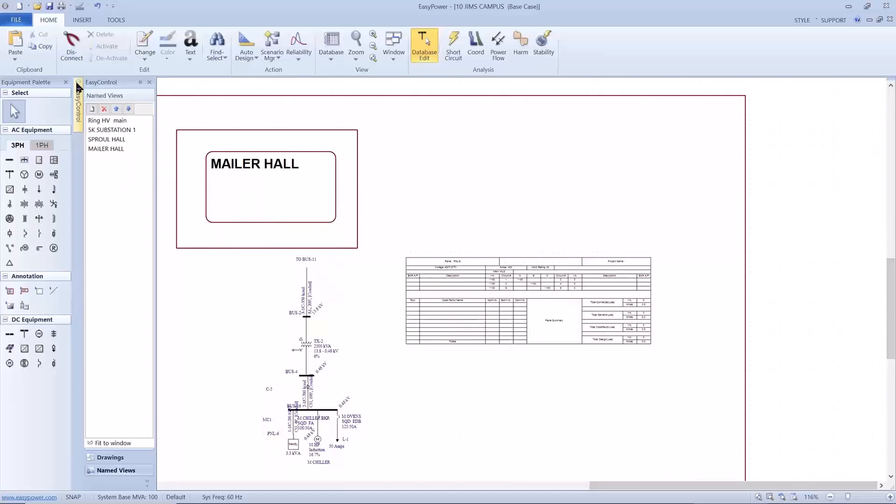
left_click(136, 82)
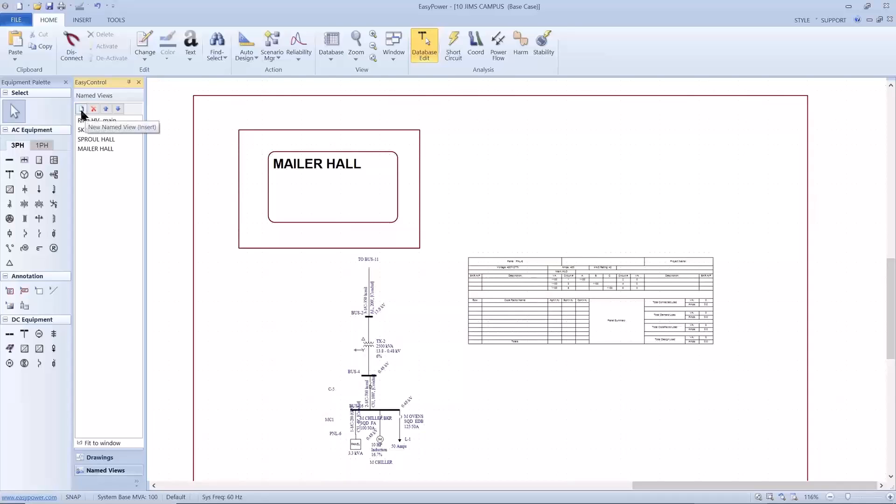
left_click(82, 111)
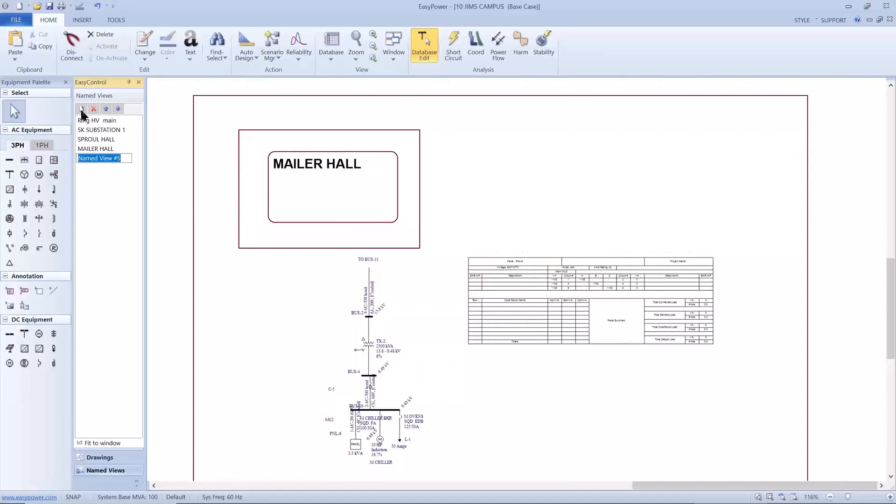
type("mailer hall")
Check the saved named views by switching among 5K SUBSTATION 1, SPROUL HALL, Ring HV main and MAILER HALL, ending on mailer hall
left_click(80, 130)
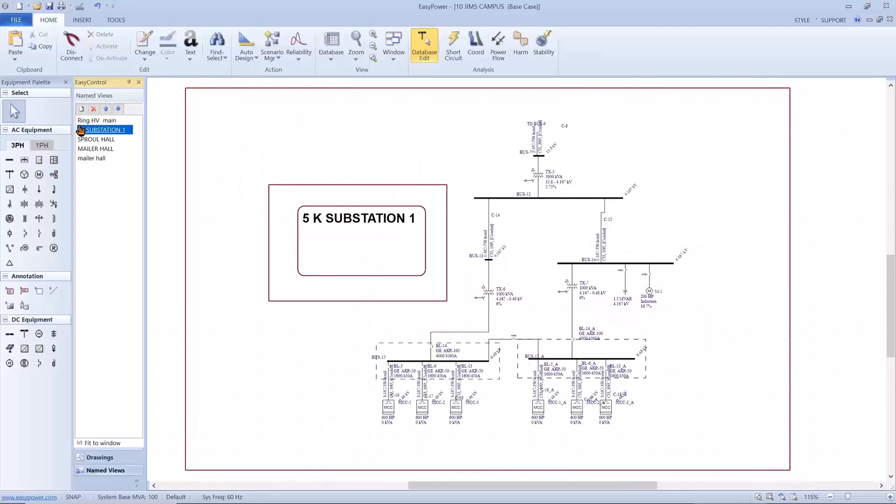
left_click(85, 138)
left_click(86, 121)
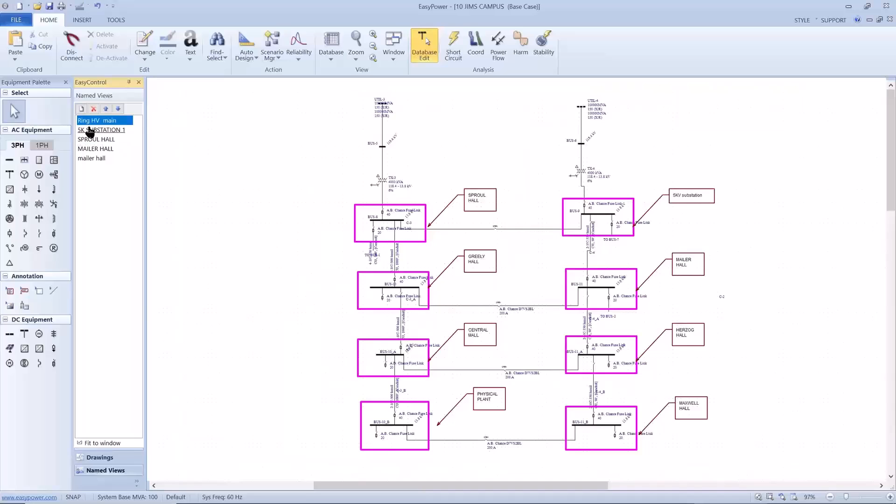
left_click(90, 130)
left_click(86, 148)
left_click(86, 159)
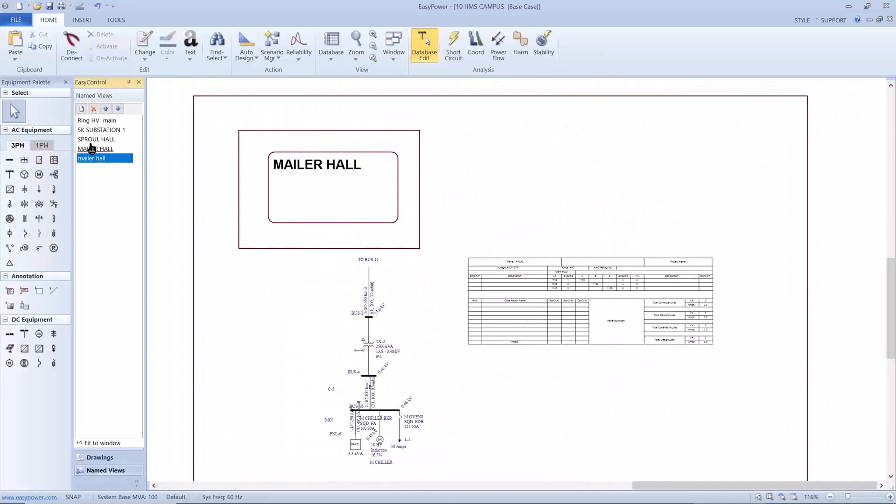
left_click(103, 123)
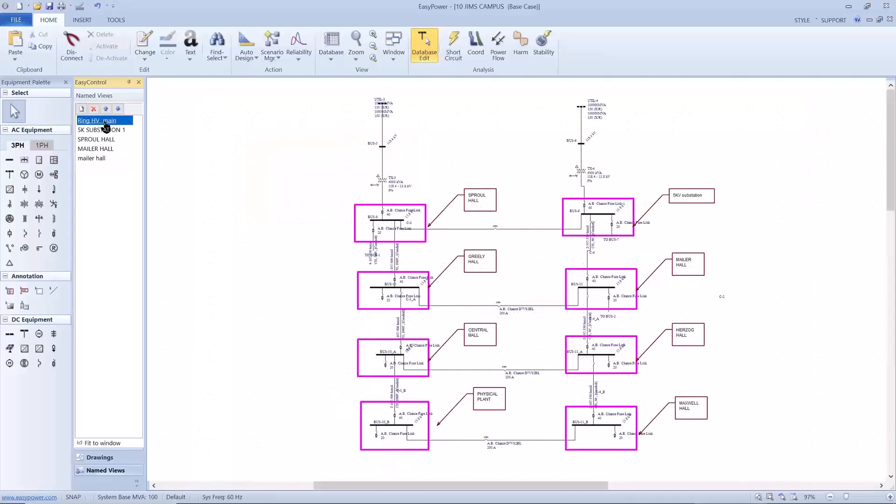
left_click(93, 159)
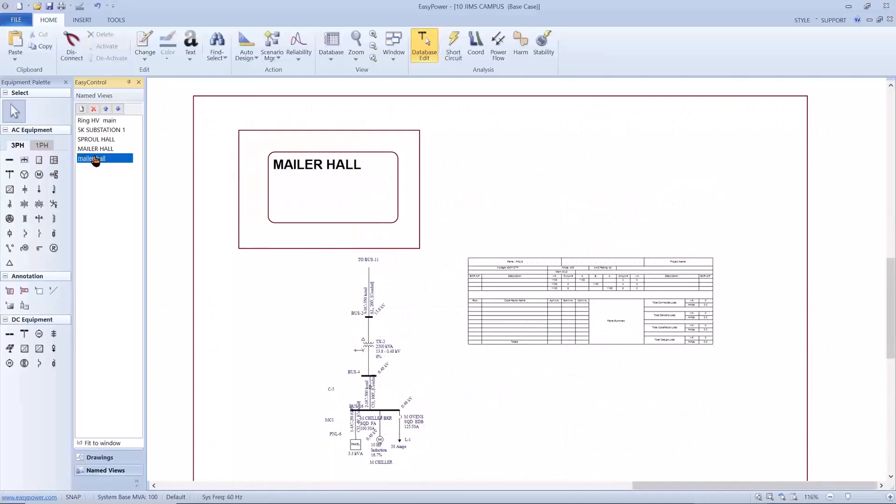
left_click(270, 254)
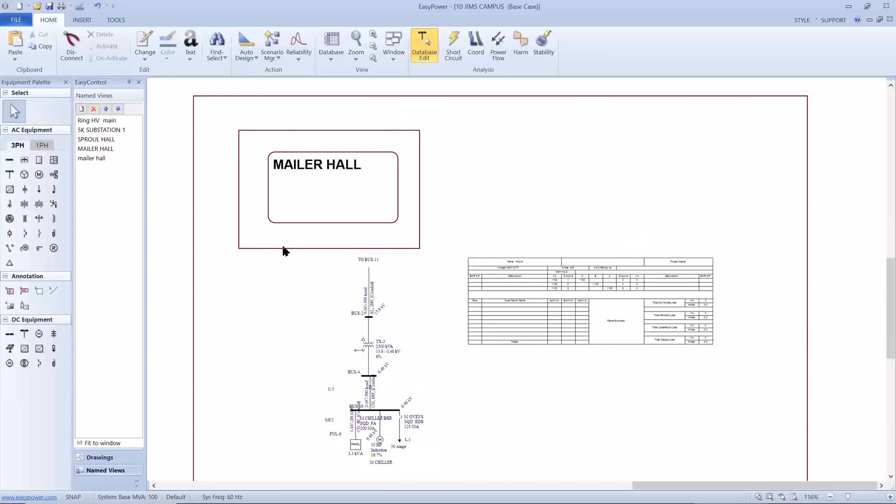
Switch to Short Circuit analysis and run a three-phase fault on the equipment in the MAILER HALL one-line
left_click(459, 46)
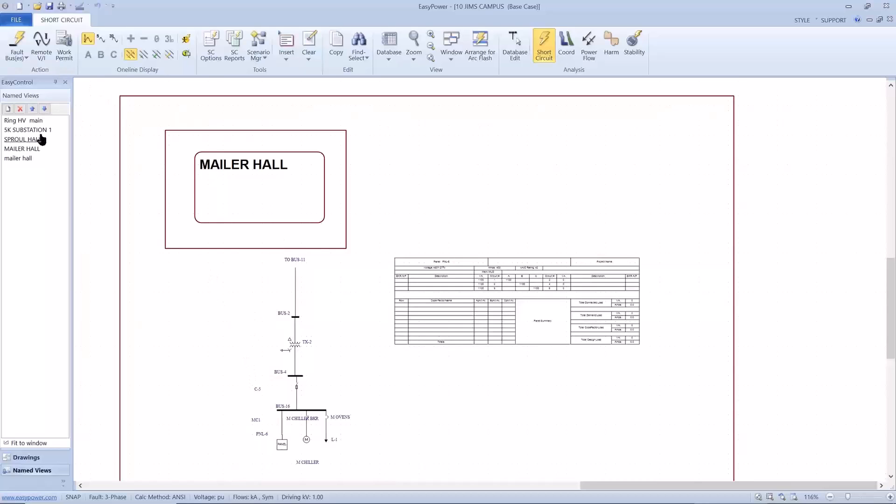
left_click_drag(195, 284, 342, 448)
left_click(17, 45)
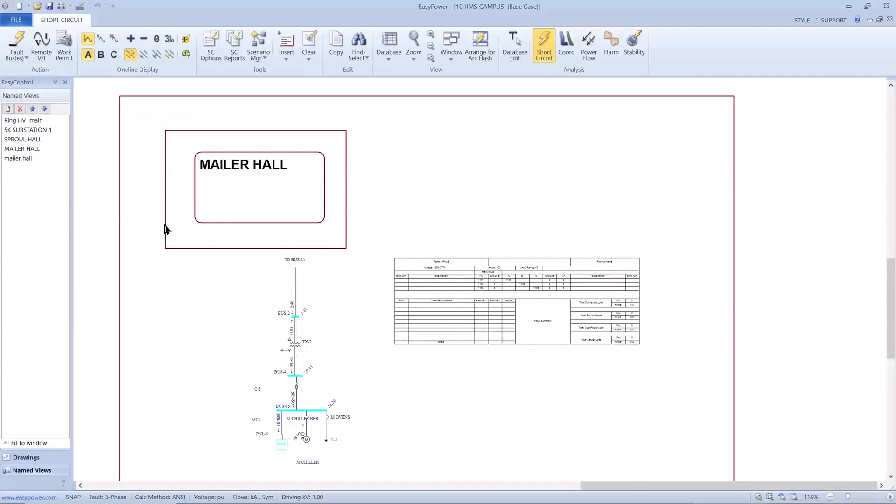
scroll(164, 226, "up", 2)
left_click_drag(177, 269, 180, 192)
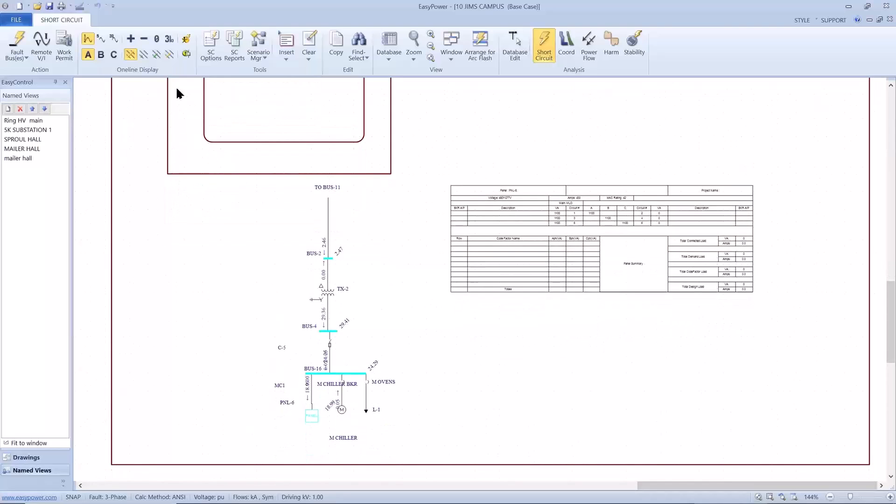
Run the equipment duty comparison and examine the rated devices in the MAILER HALL one-line
left_click(185, 55)
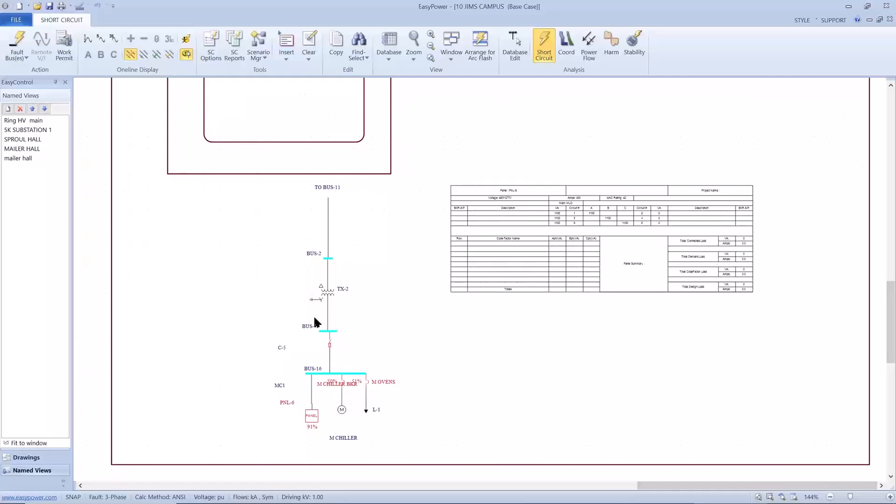
scroll(290, 291, "down", 1)
scroll(290, 295, "down", 1)
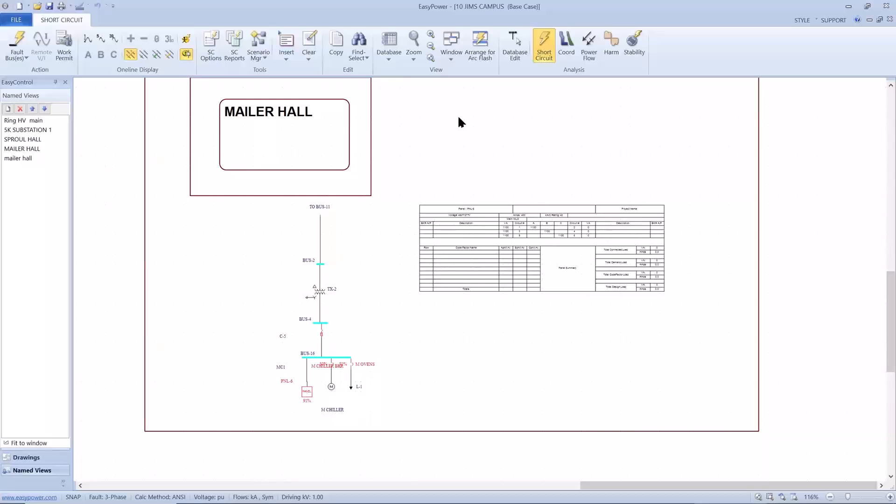
Solve the unbalanced power flow, ignoring the data entry warnings, and return to Database Edit without saving the temporary changes
left_click(588, 55)
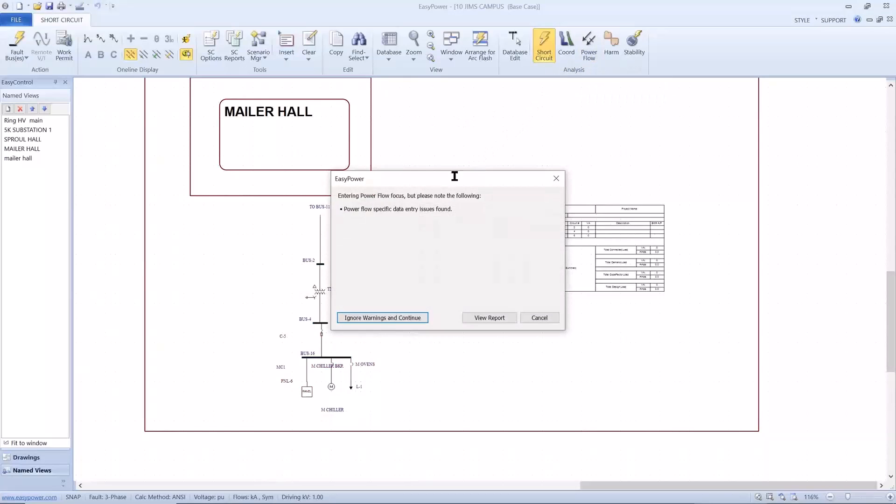
left_click(363, 316)
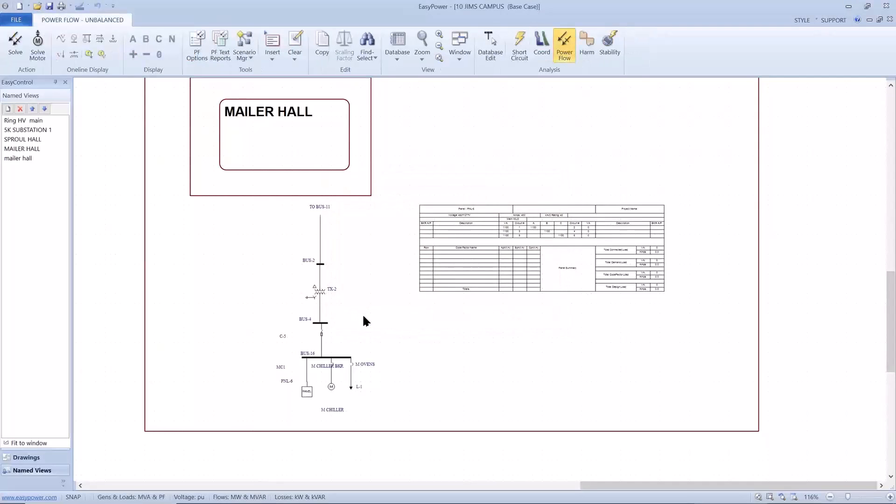
left_click(14, 53)
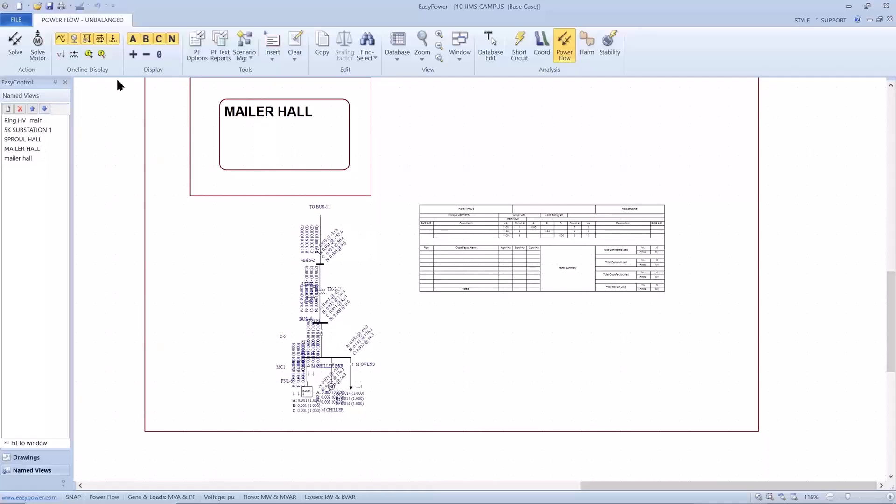
left_click(488, 51)
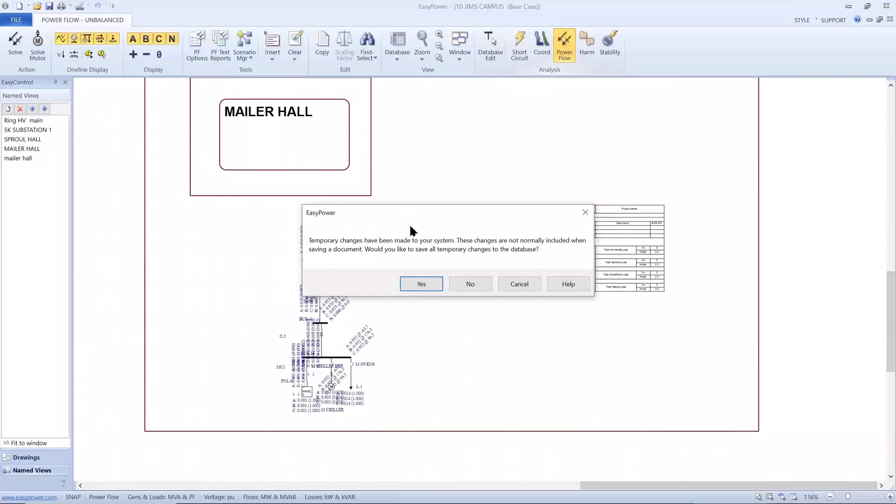
left_click(465, 282)
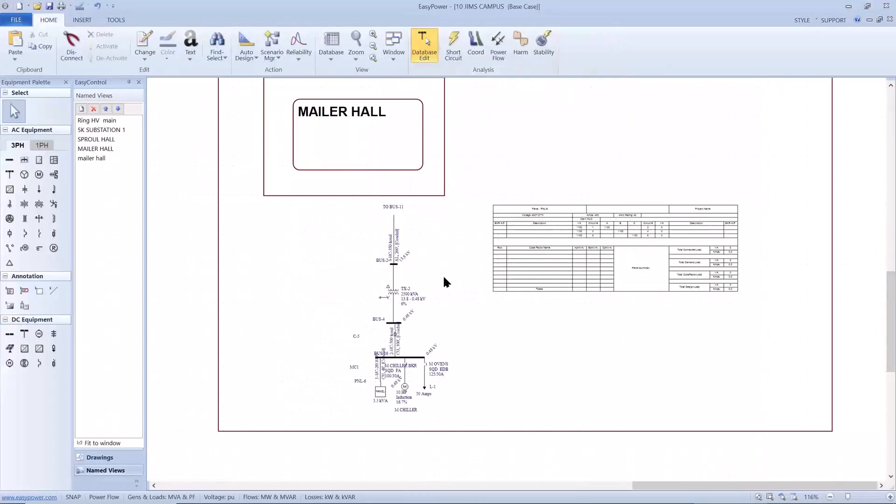
Review the 5K SUBSTATION 1, SPROUL HALL and MAILER HALL named views in turn
left_click(114, 131)
left_click(114, 130)
left_click(105, 139)
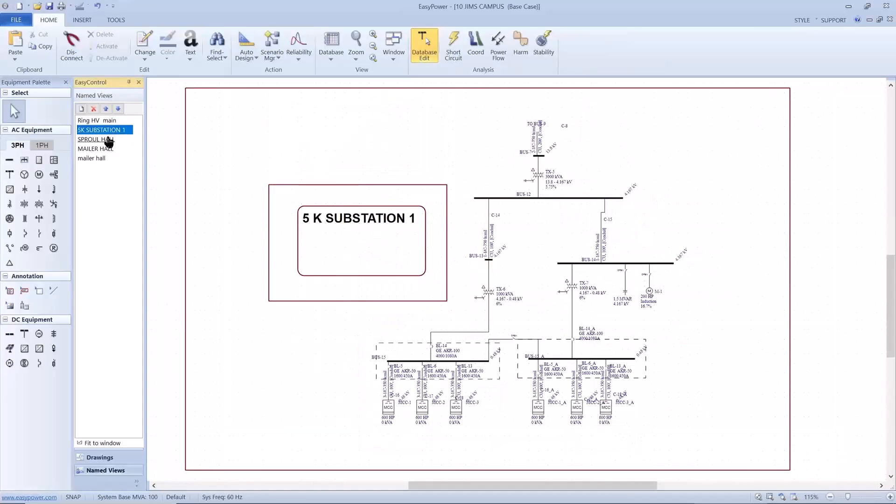
left_click(102, 149)
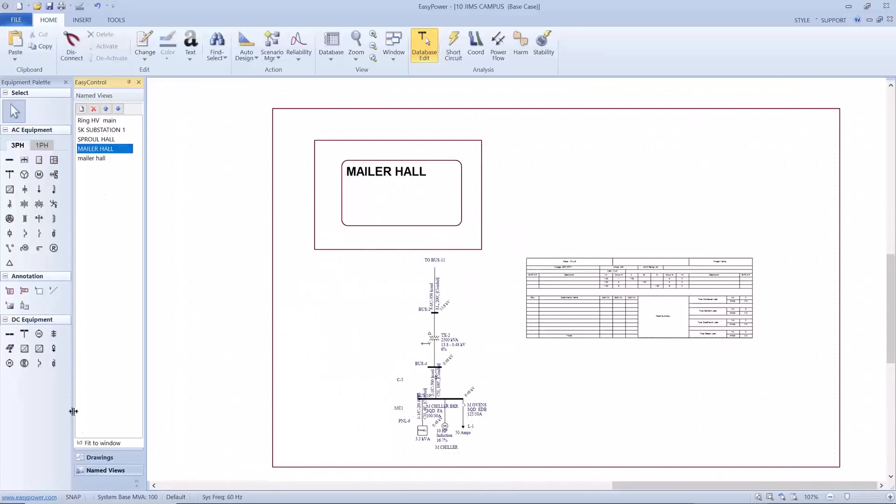
Open the 5k sub drawing and run a three-phase short circuit on all of its buses
left_click(81, 456)
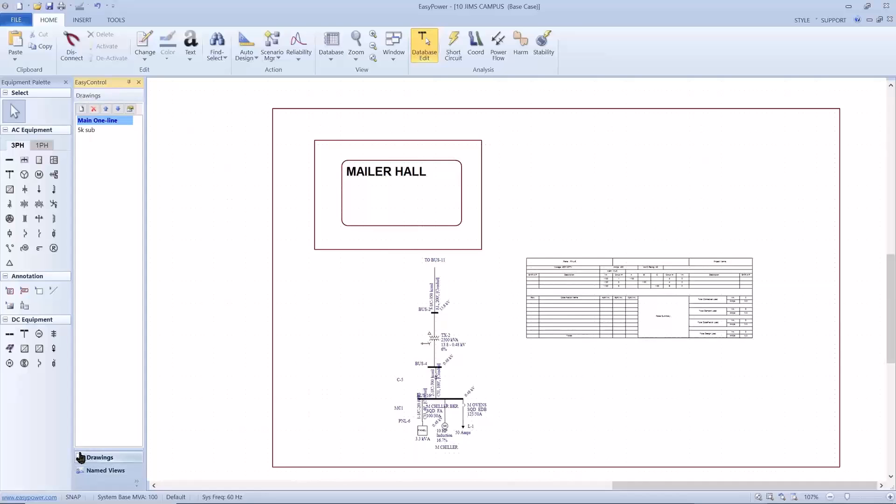
double_click(81, 131)
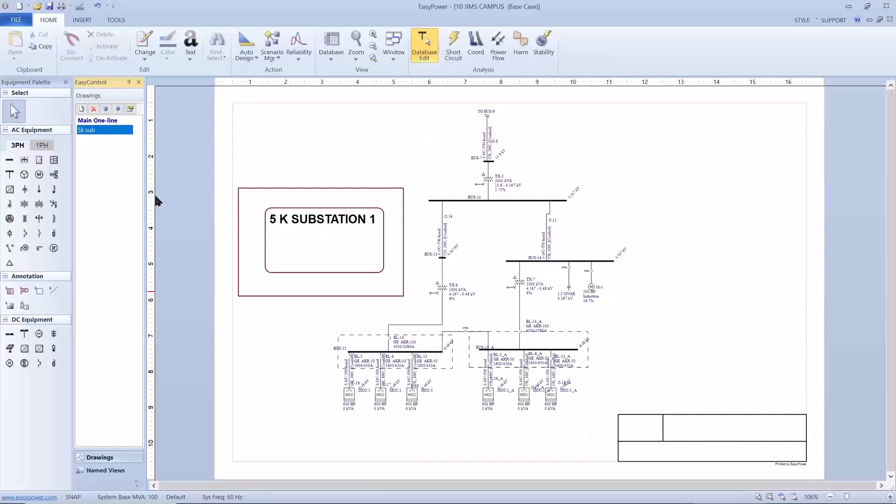
left_click(314, 148)
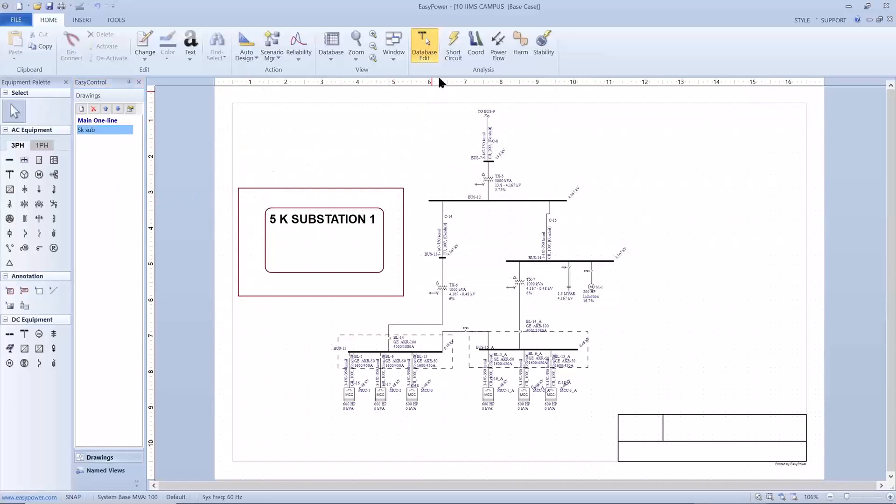
left_click(451, 59)
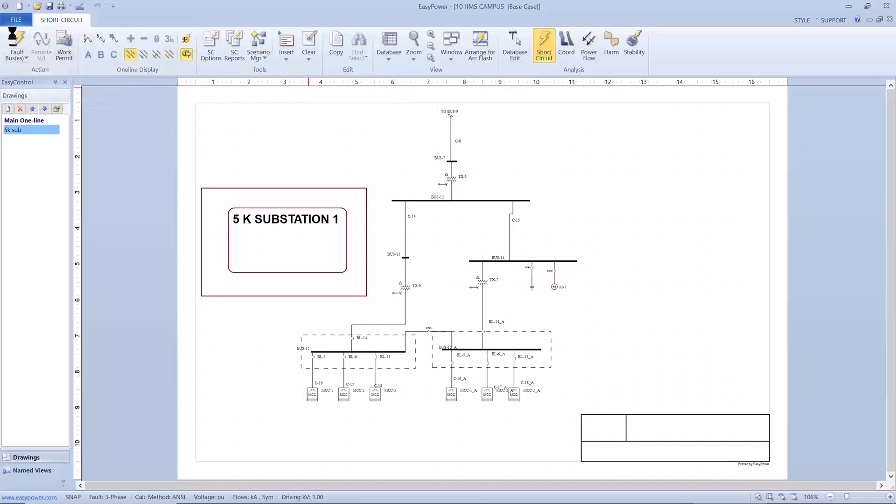
left_click(14, 37)
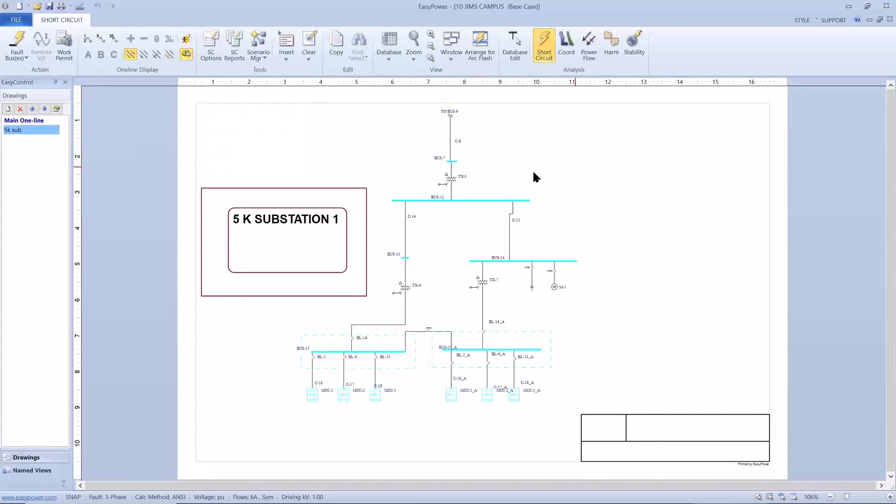
Switch to the presentation slideshow and advance to the Remember slide
key("alt")
key("alt+Tab")
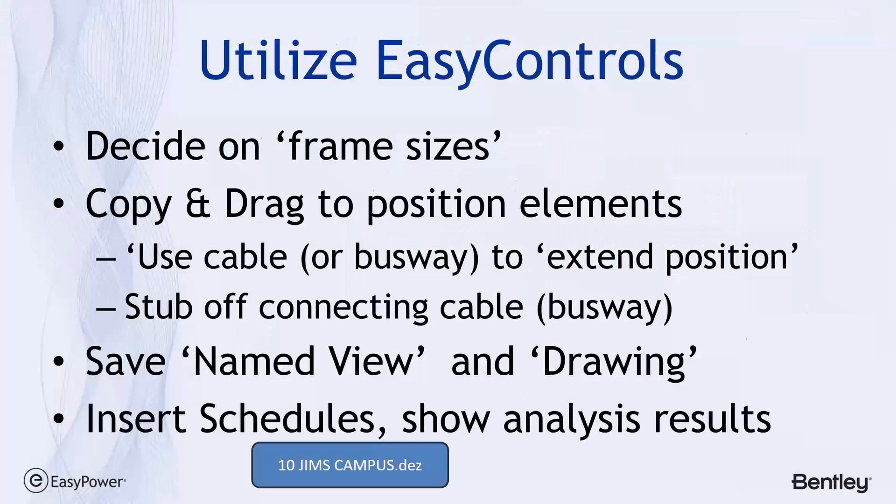
key("Right")
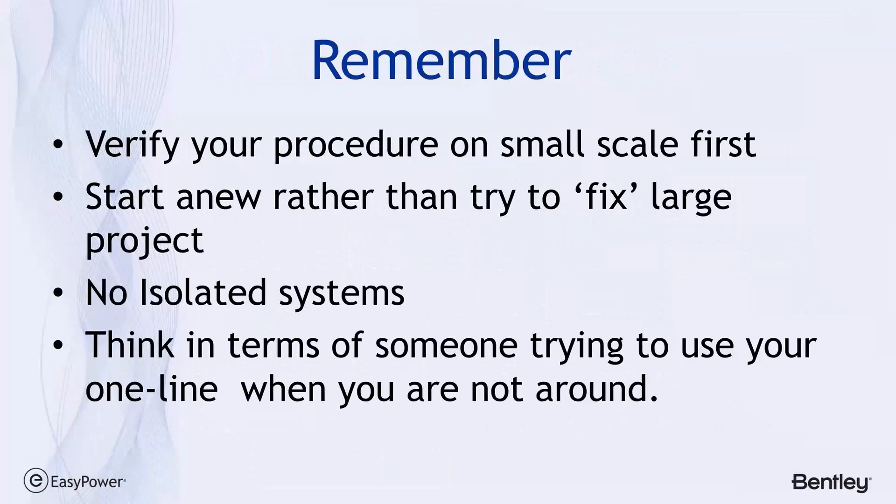
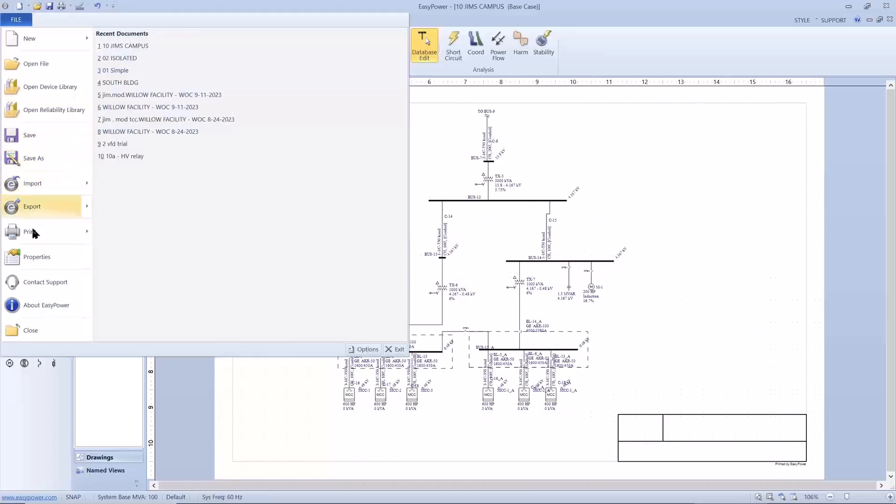
Close the 10 JIMS CAMPUS one-line and open the recent file 02 ISOLATED
left_click(10, 329)
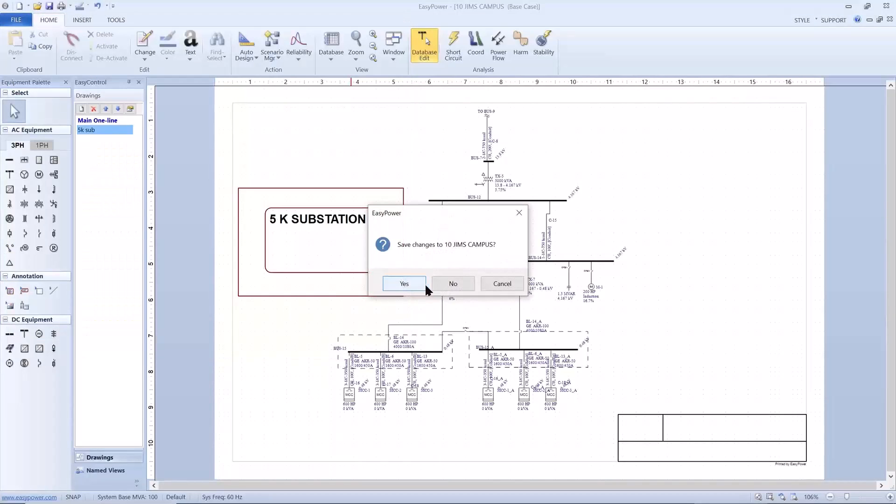
left_click(437, 285)
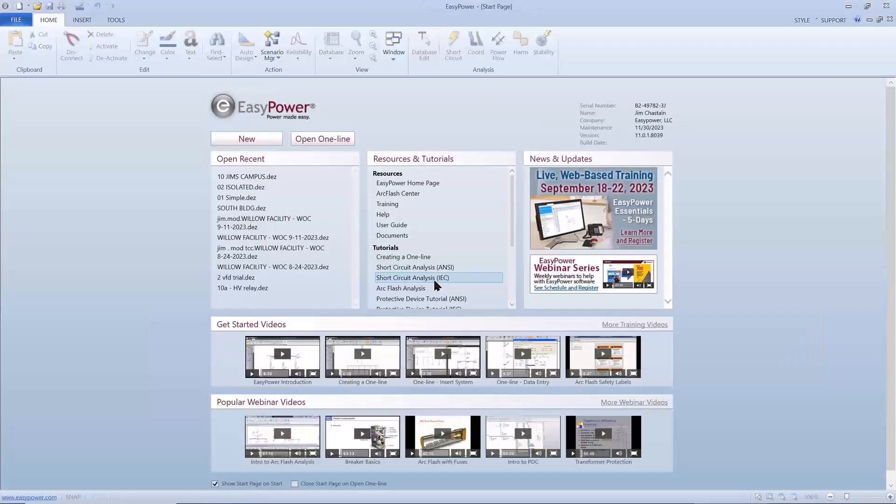
left_click(268, 188)
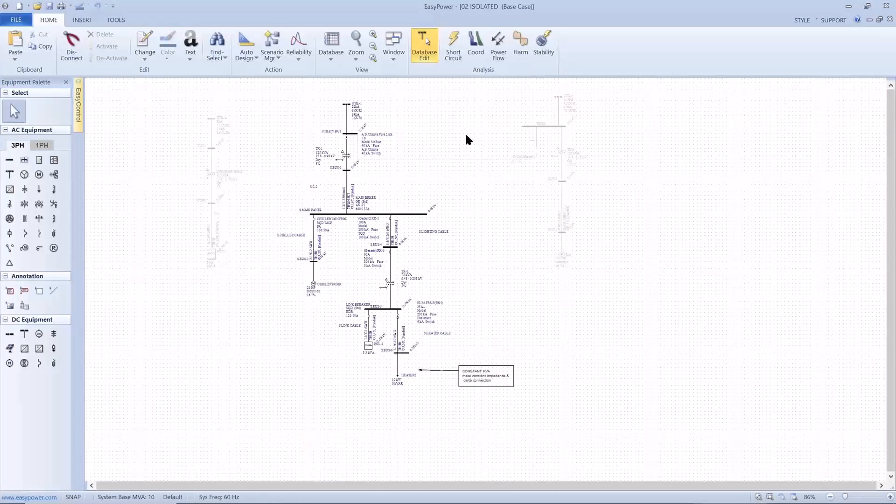
Activate the greyed-out system east of the main one-line and delete the 1000A (Generic) tie connecting it to UTILITY BUS
left_click_drag(509, 97, 594, 262)
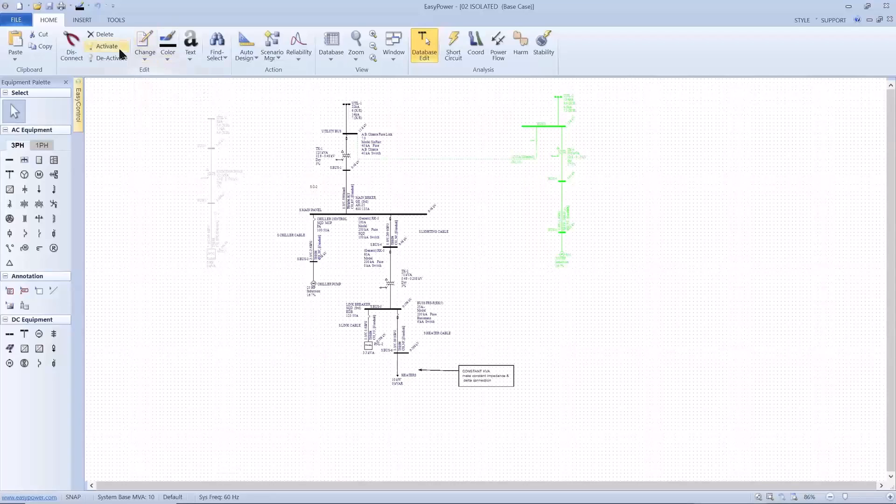
left_click(105, 46)
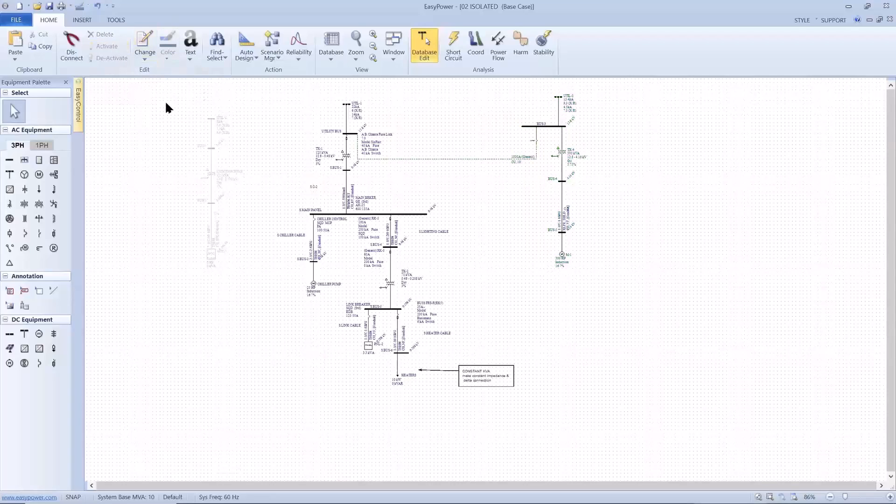
left_click(414, 159)
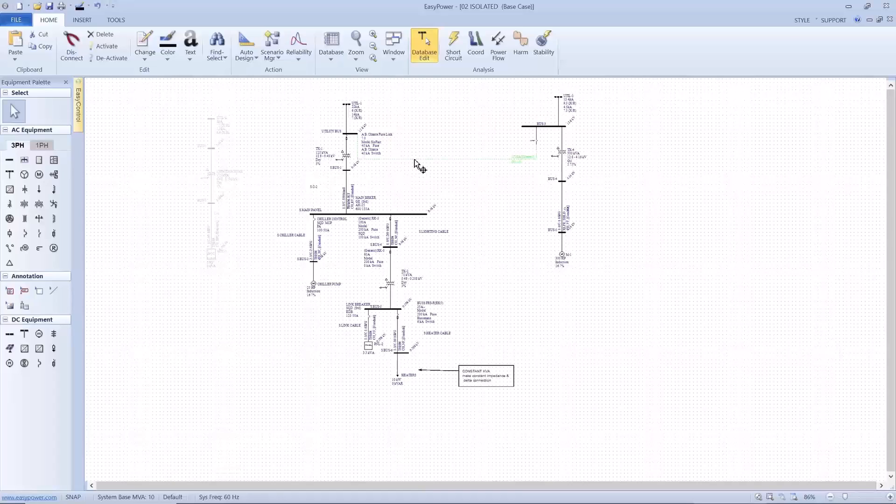
key("Delete")
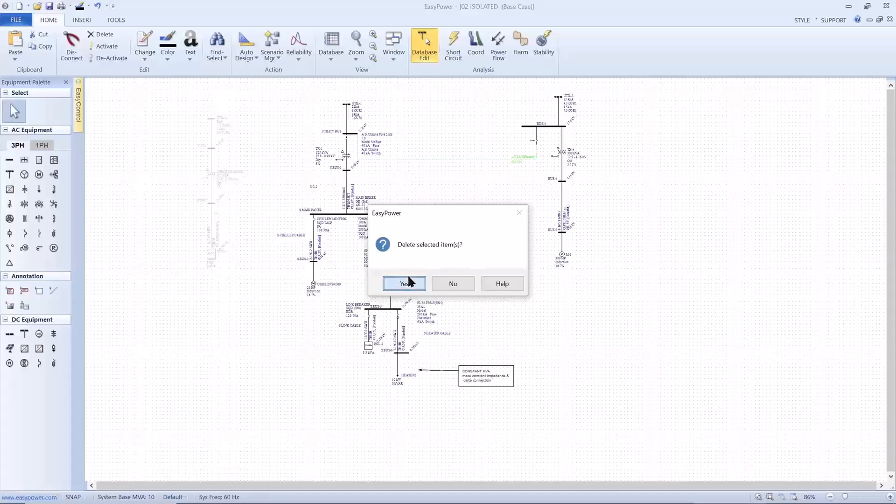
left_click(404, 283)
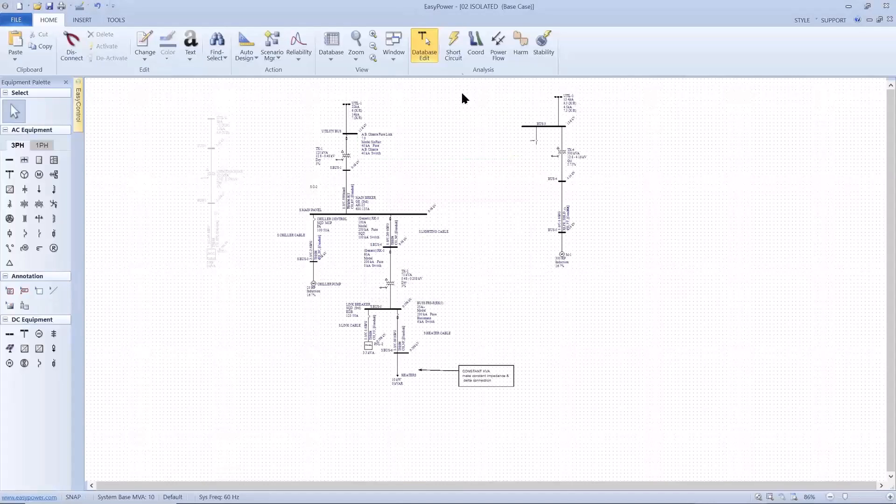
Try to enter Short Circuit analysis with the two systems disconnected and close the resulting problem message
left_click(452, 54)
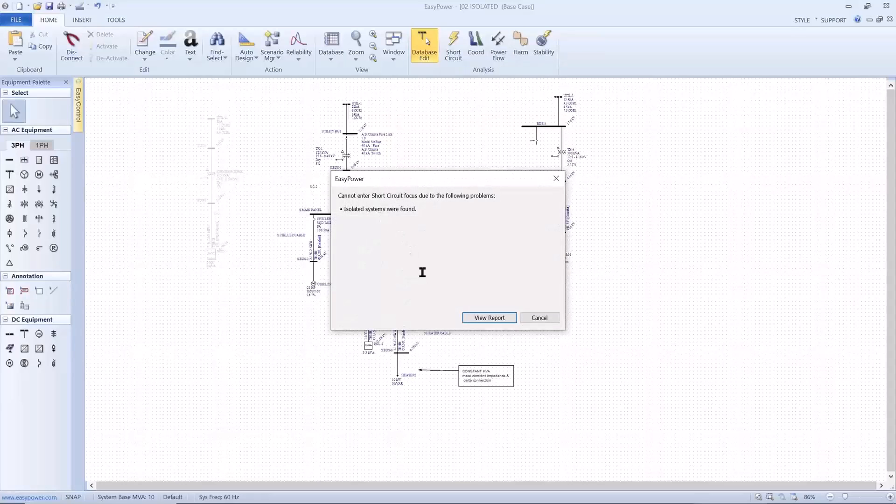
left_click(525, 318)
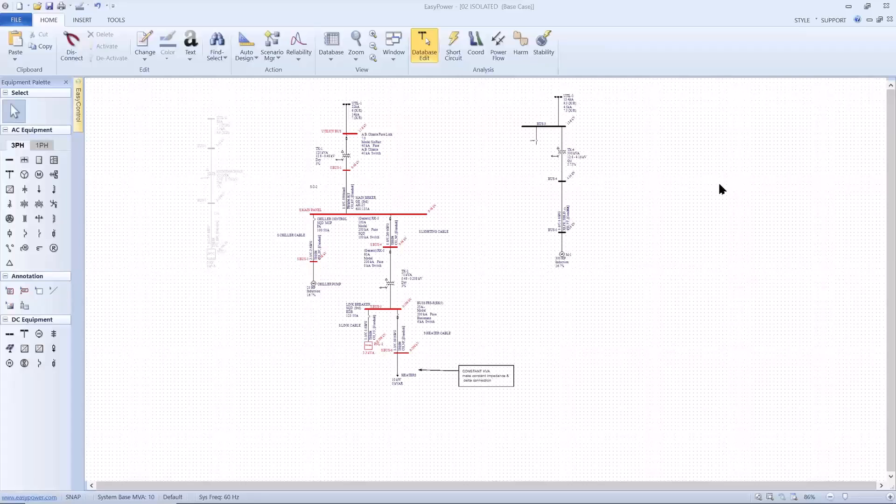
key("alt+Tab")
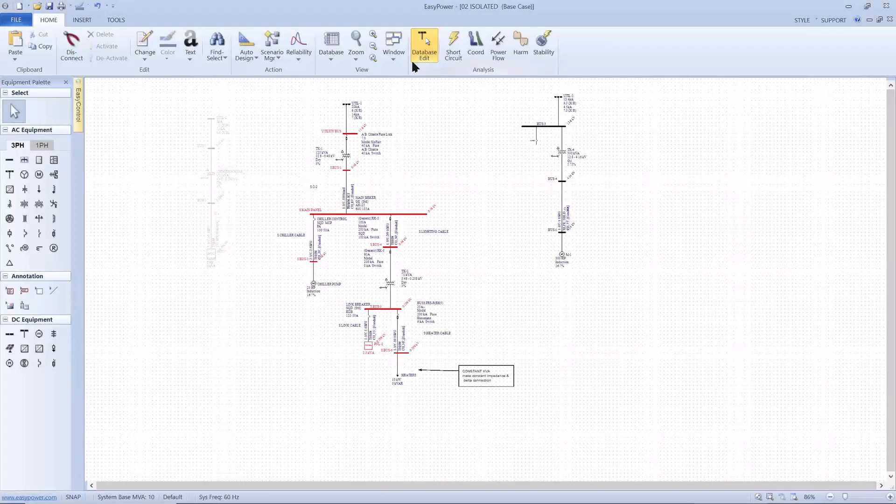
left_click(393, 59)
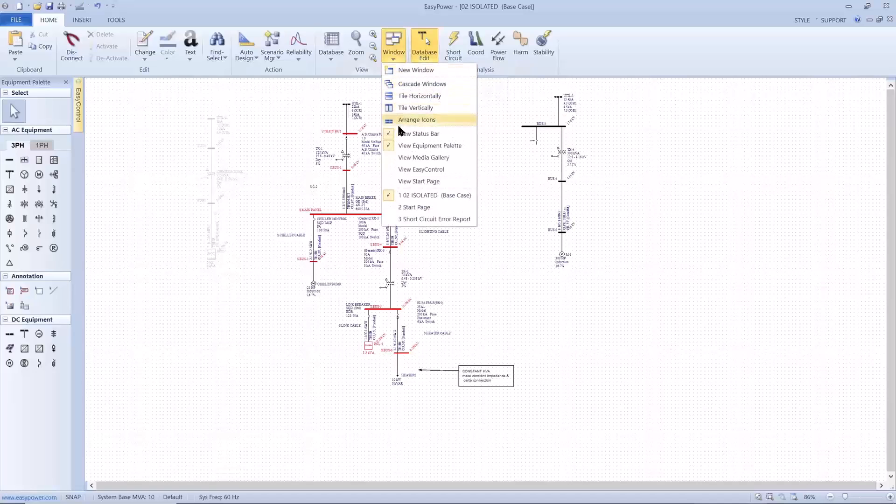
left_click(407, 205)
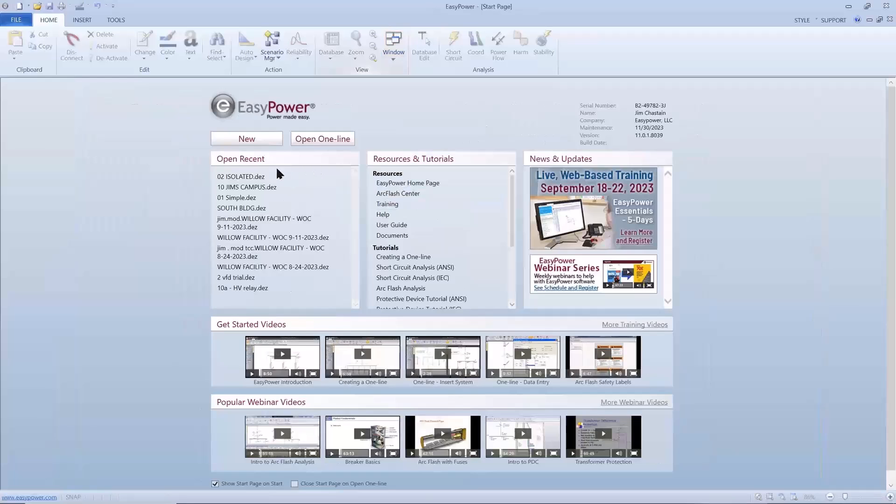
left_click(250, 180)
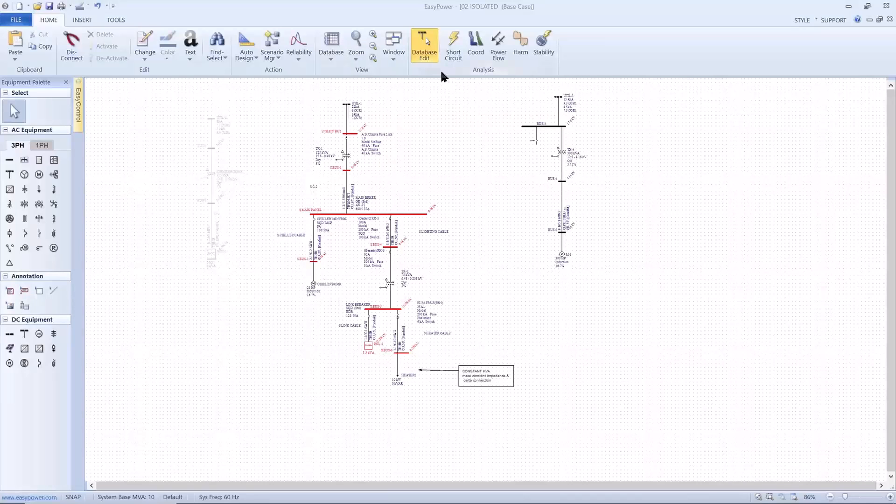
Return to the Start Page and open the recent one-line 10 JIMS CAMPUS
left_click(396, 58)
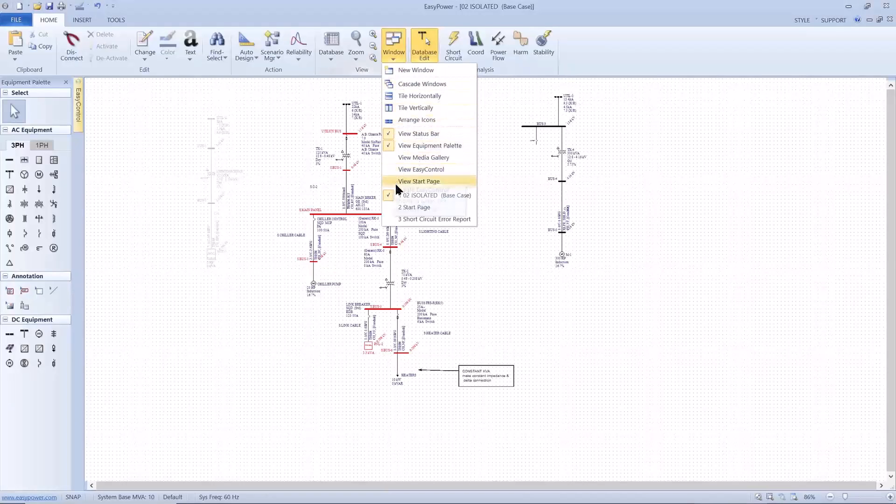
left_click(409, 207)
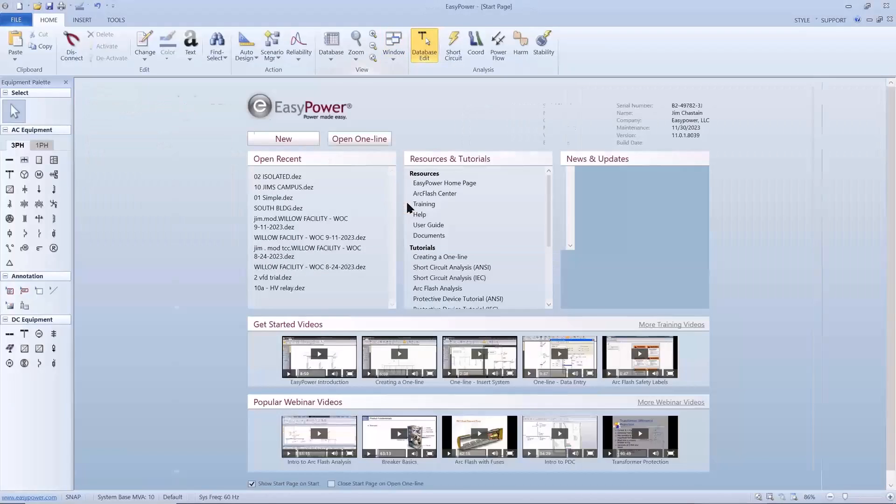
left_click(254, 187)
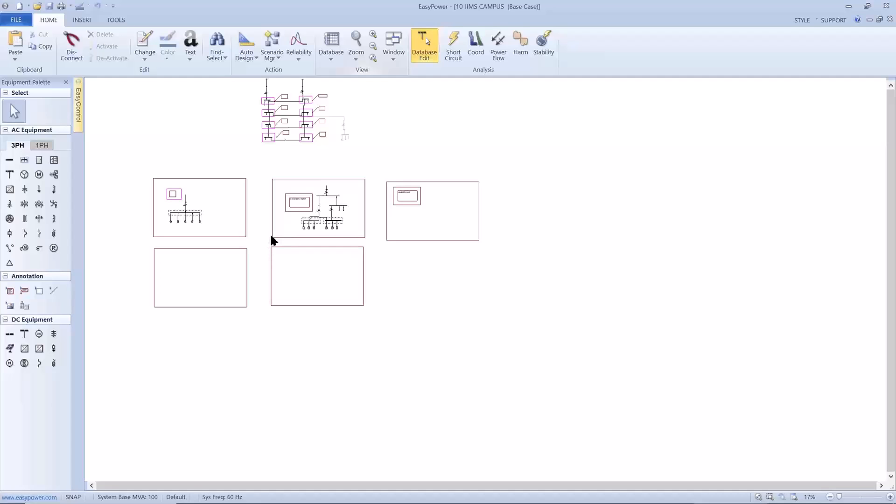
Create a new drawing from the empty frame directly below the 5 K SUBSTATION 1 area, accepting the page-size warning and keeping the default name
scroll(272, 238, "up", 2)
scroll(275, 235, "up", 4)
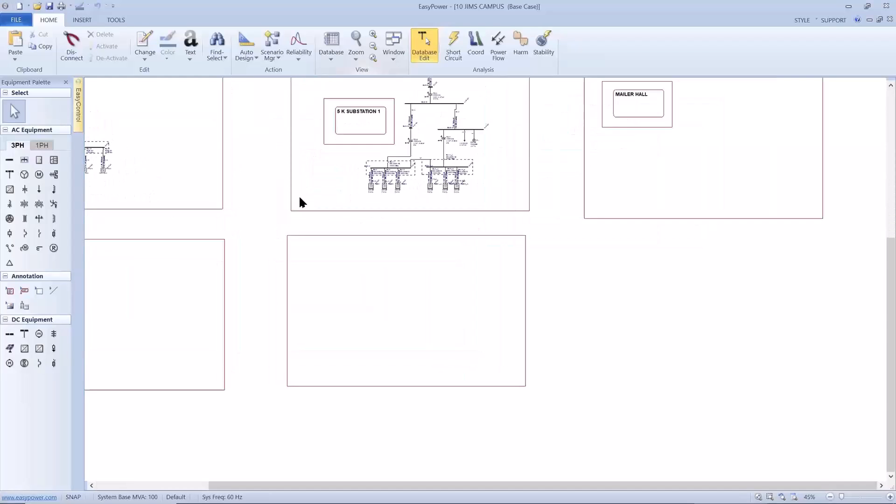
scroll(299, 198, "up", 4)
left_click_drag(312, 200, 319, 140)
left_click_drag(287, 166, 662, 414)
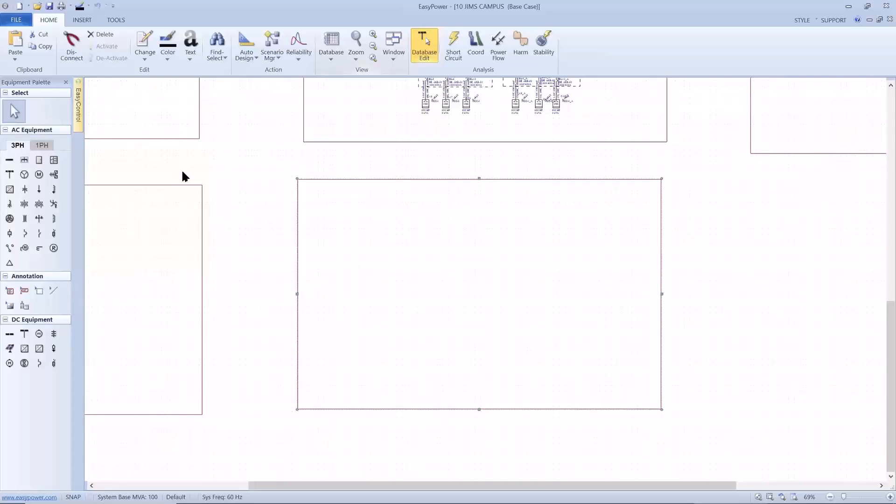
left_click(80, 110)
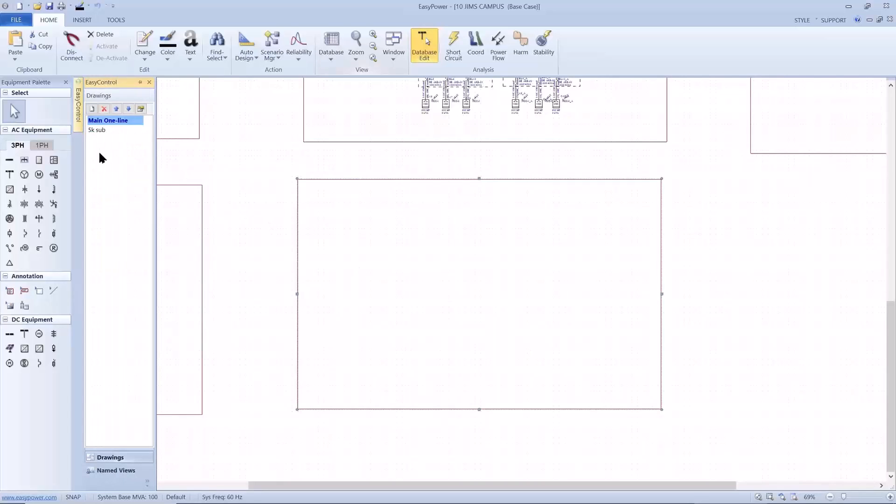
left_click(93, 110)
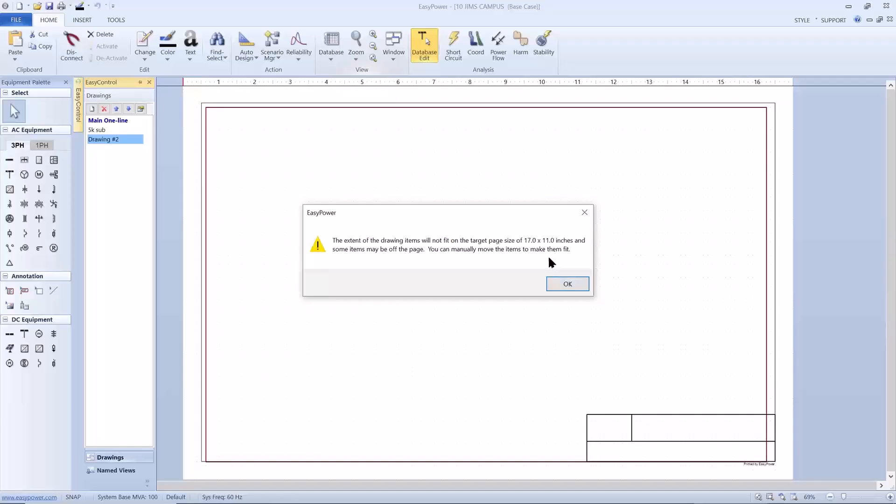
left_click(554, 286)
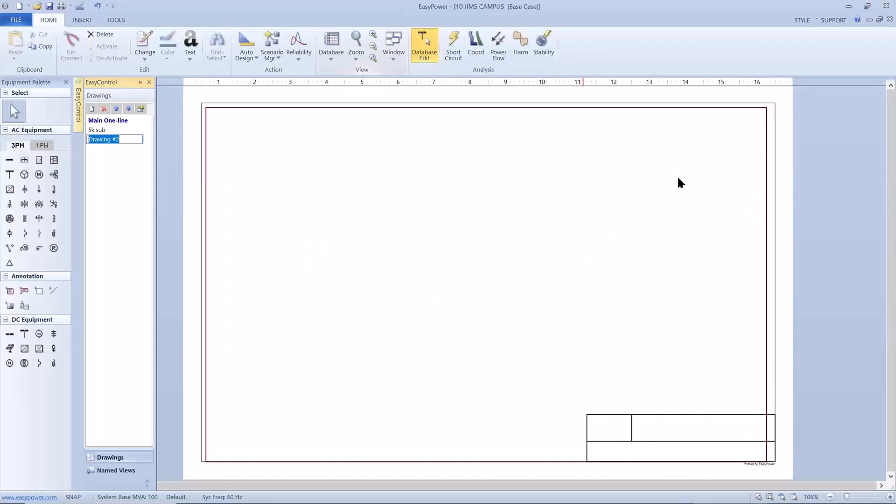
left_click(828, 48)
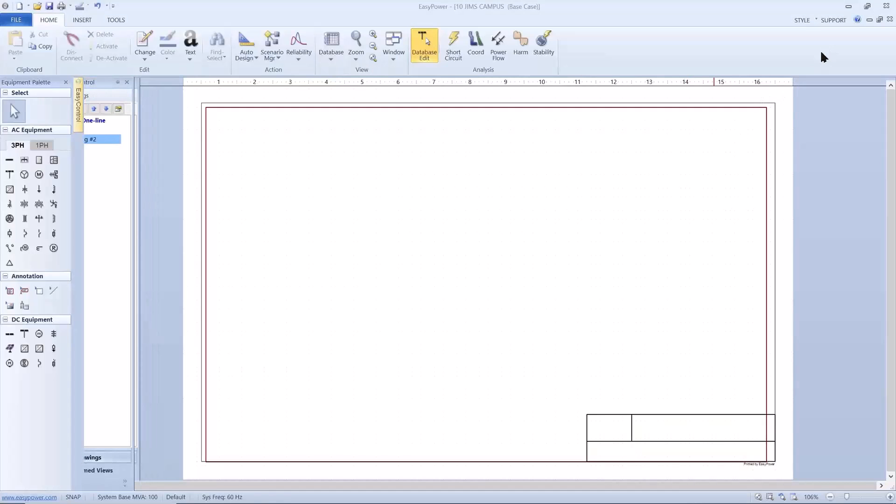